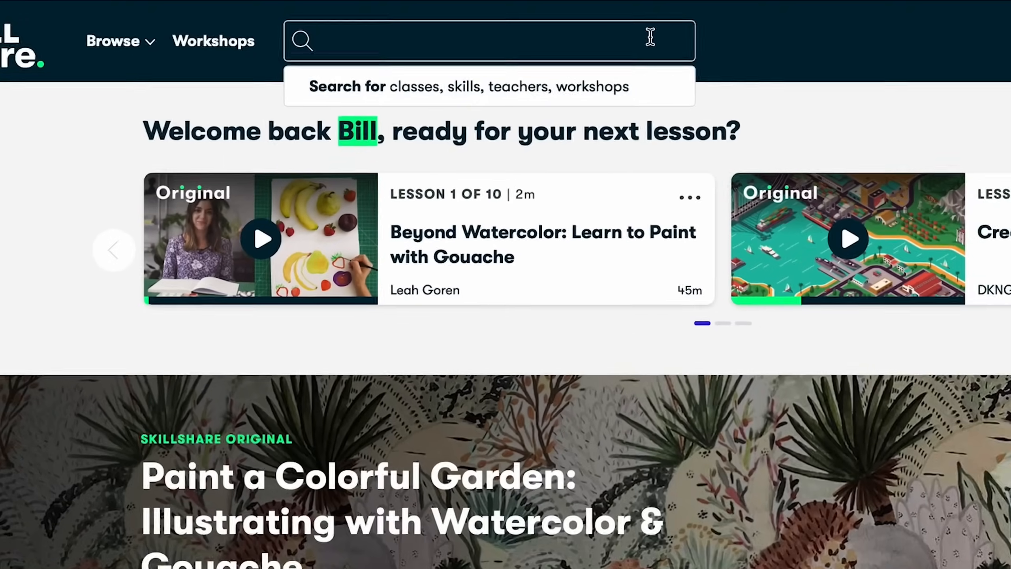
# Search the Skillshare class catalogue for "Logo Design".
pyautogui.write('Log')
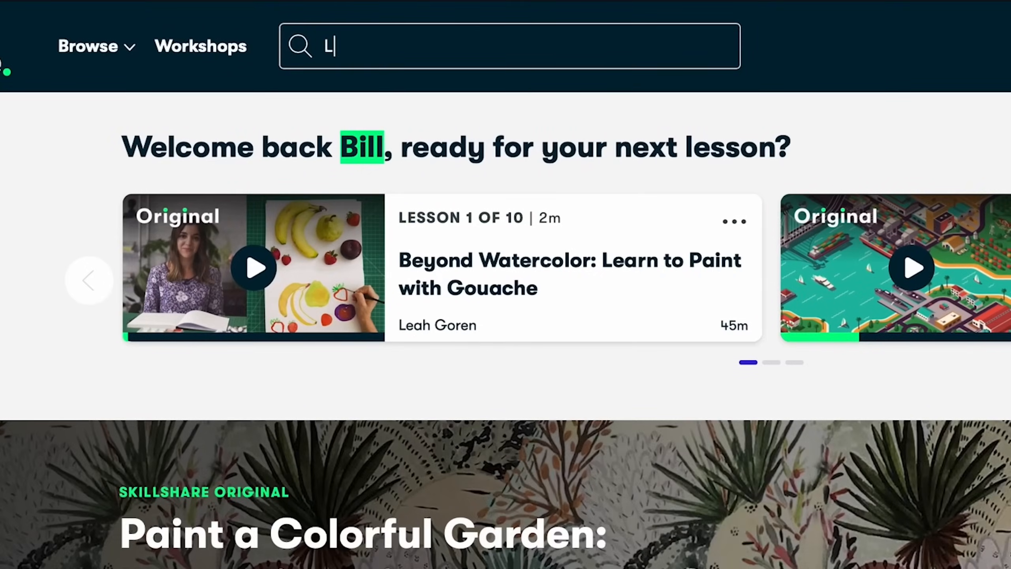
pyautogui.write('o Design')
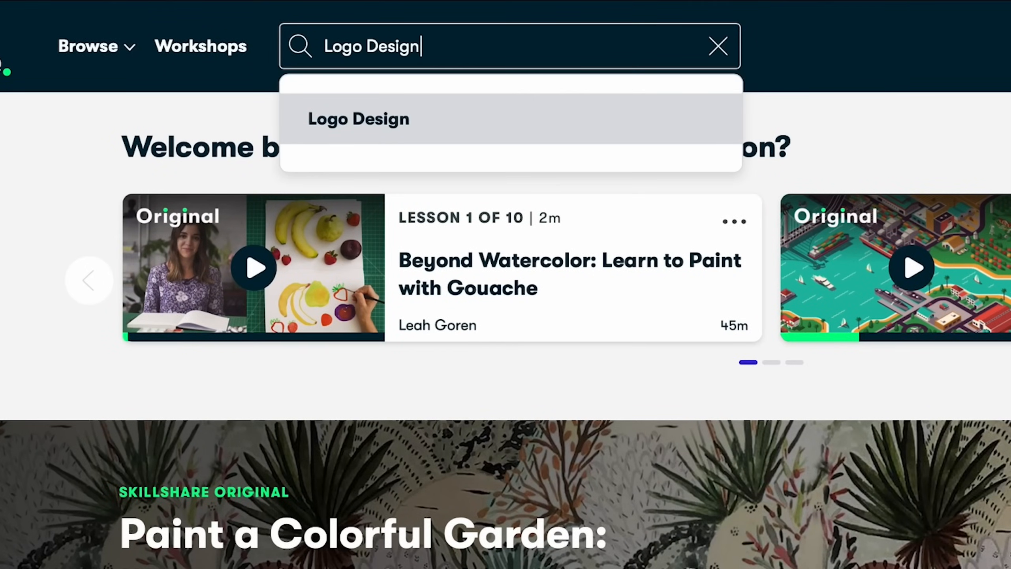
pyautogui.click(450, 122)
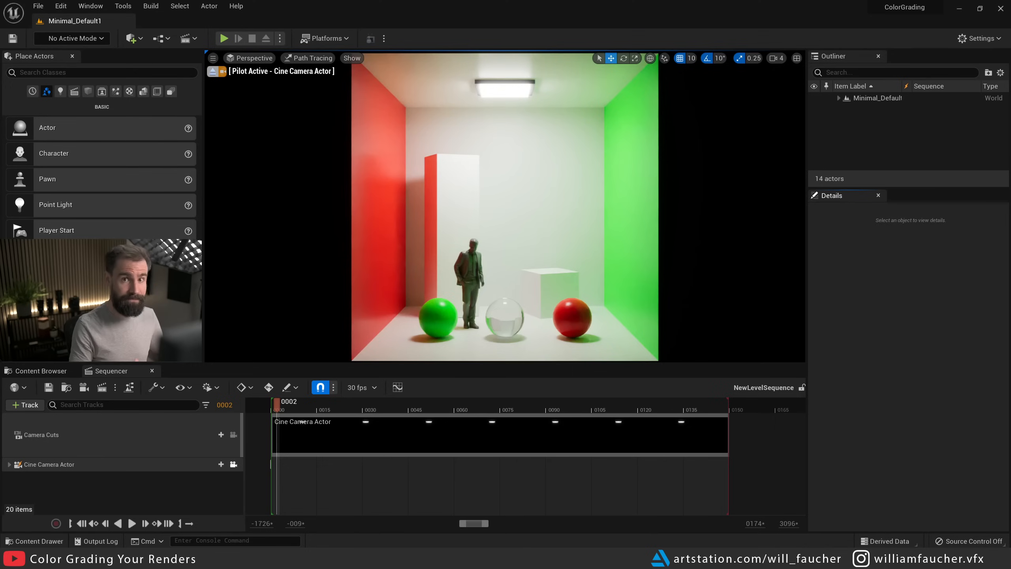
pyautogui.press('Up')
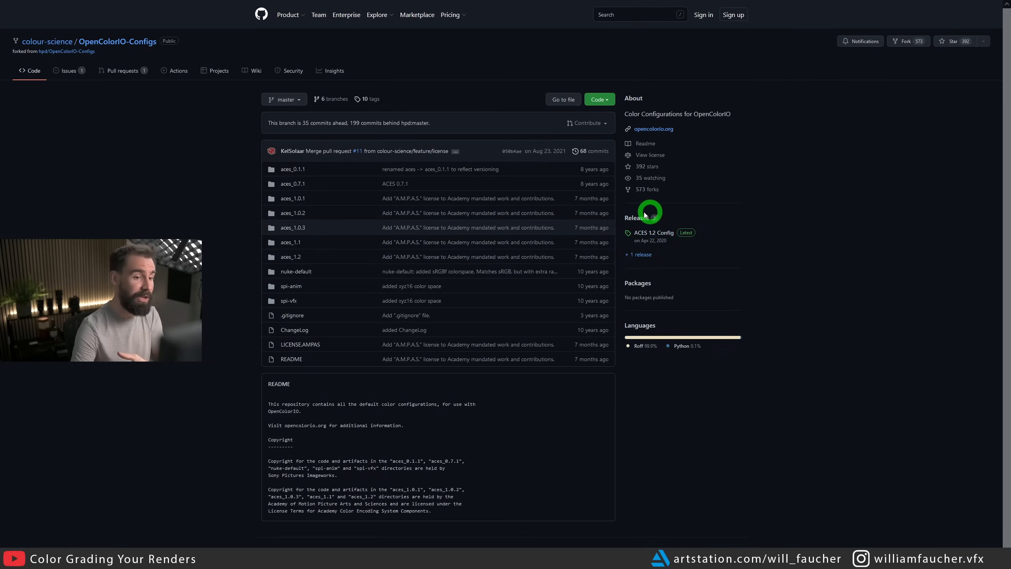
# Download OpenColorIO-Config-ACES-1.2.zip from the ACES 1.2 Config release of the OpenColorIO-Configs GitHub repository.
pyautogui.click(668, 237)
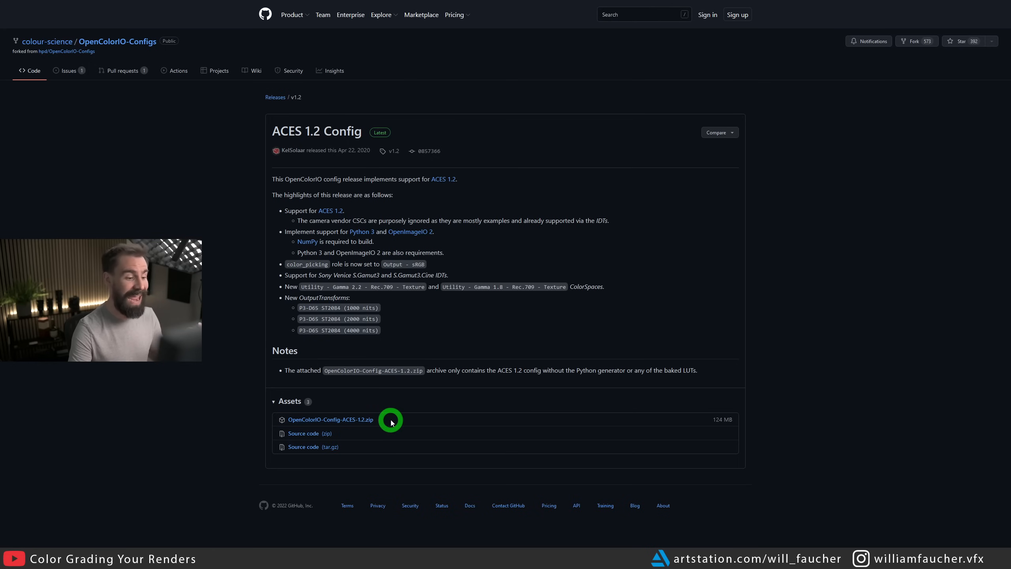
pyautogui.click(356, 418)
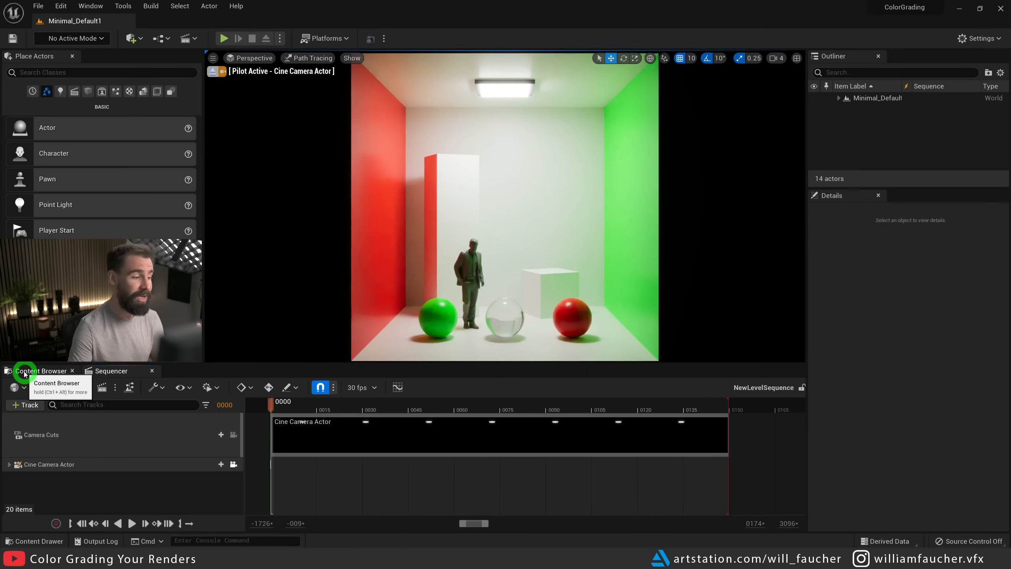
# In Unreal Engine, create a folder named OCIO_Configs in the project's Content folder and open it.
pyautogui.click(39, 369)
pyautogui.rightClick(705, 470)
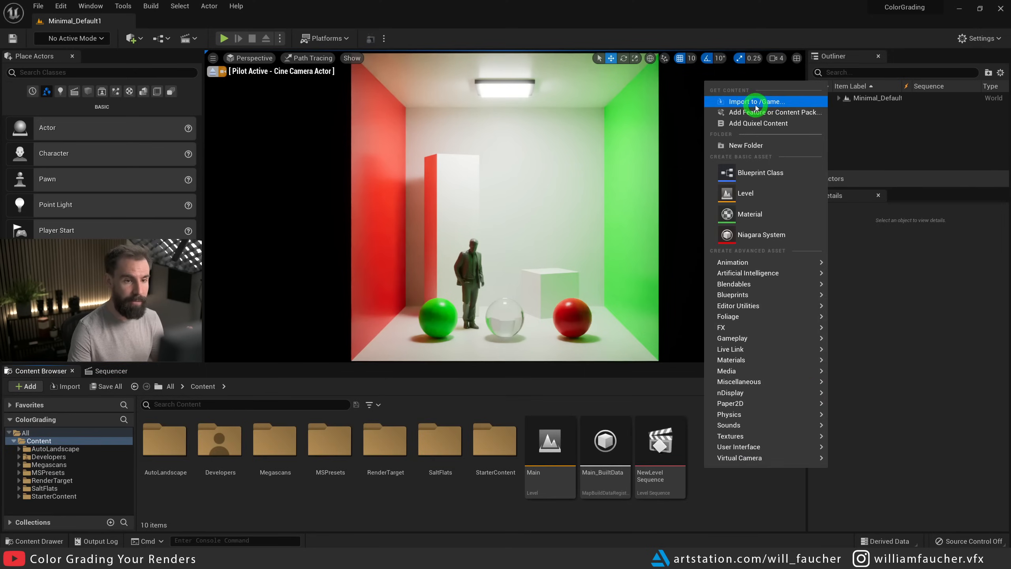
pyautogui.click(753, 145)
pyautogui.write('OCI')
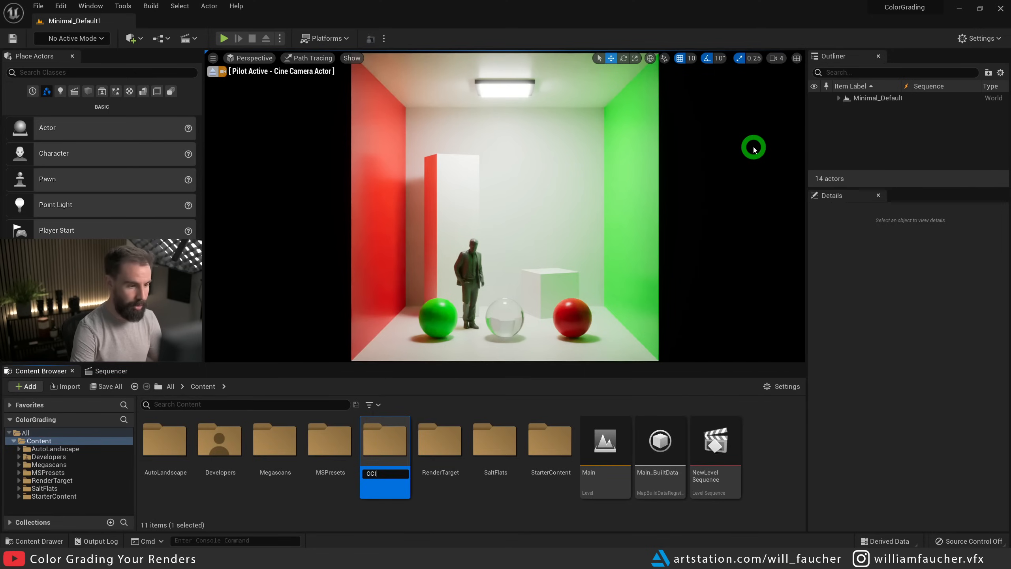
pyautogui.write('O_Configs')
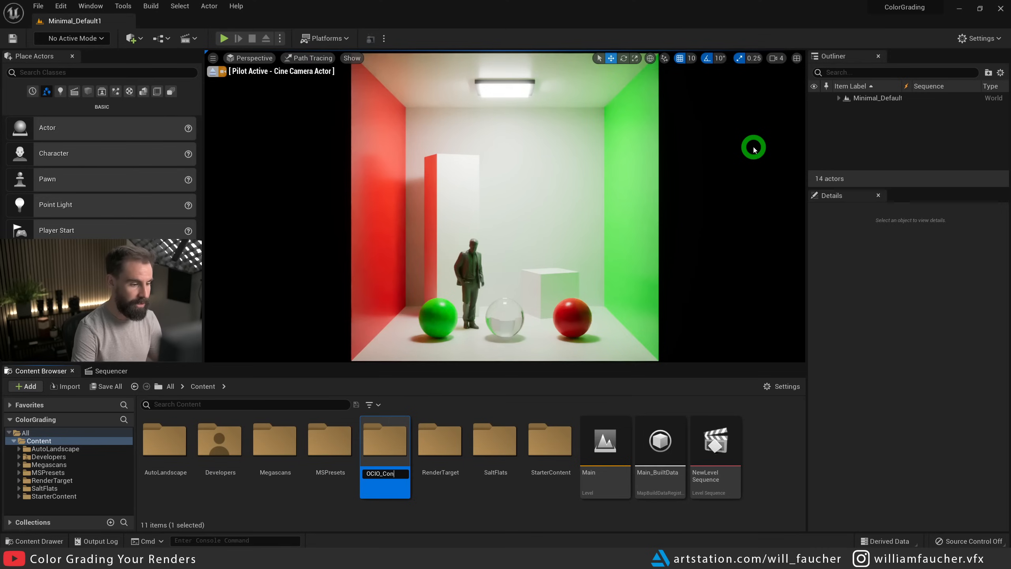
pyautogui.press('Return')
pyautogui.doubleClick(378, 448)
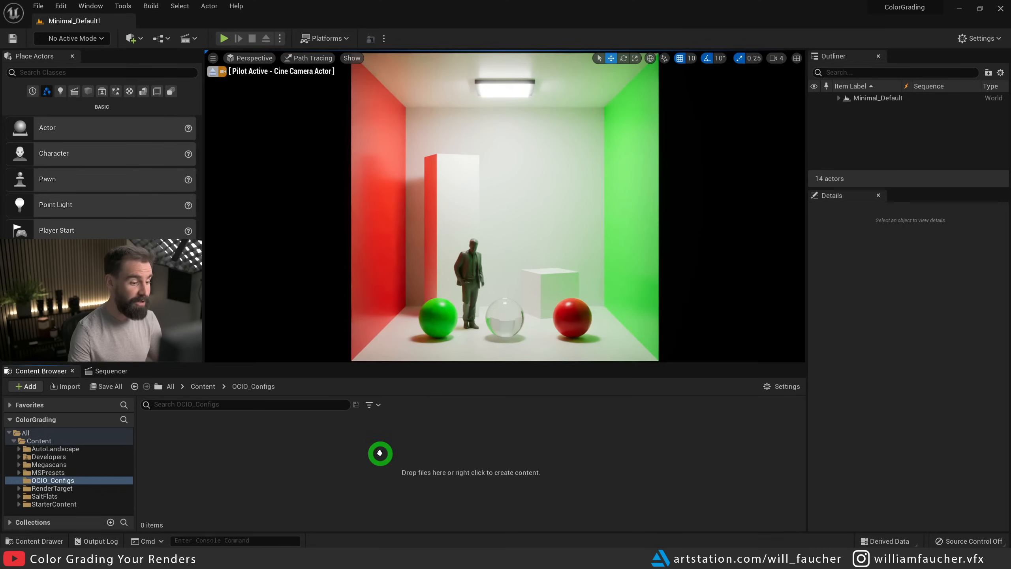
# Create an OpenColorIO Configuration asset named OCIO_Config_01 in the OCIO_Configs folder.
pyautogui.rightClick(436, 448)
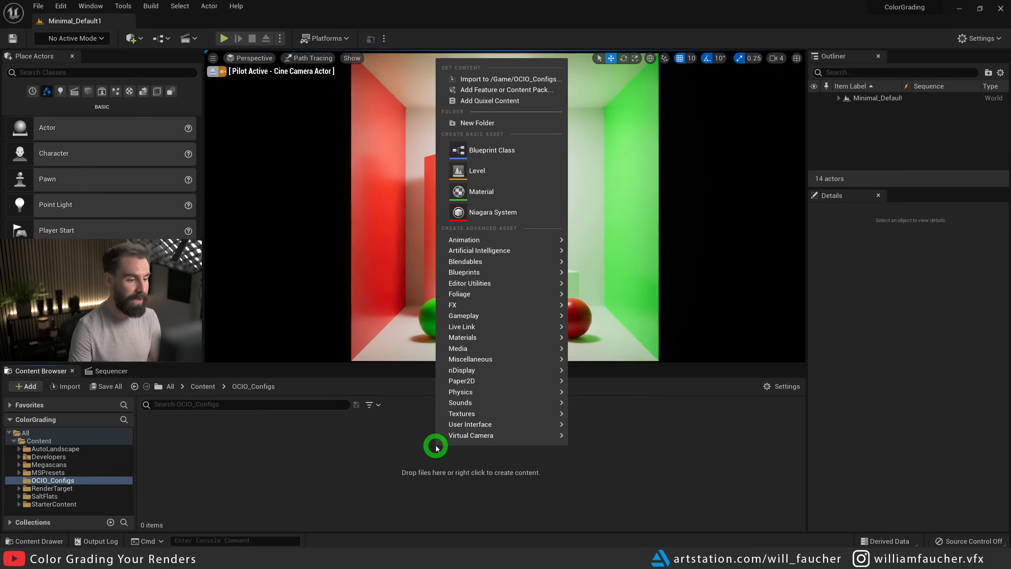
pyautogui.moveTo(519, 382)
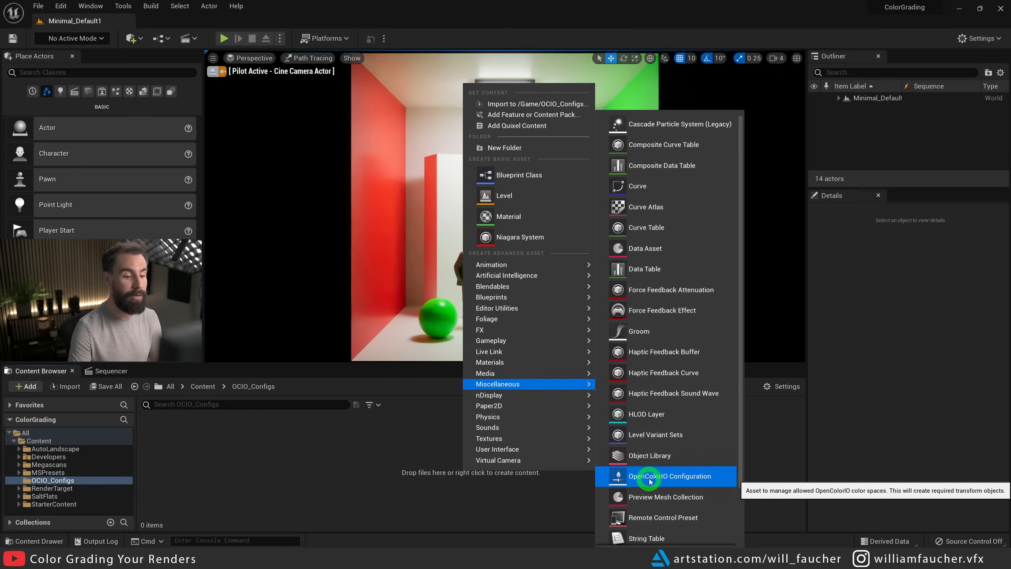
pyautogui.click(662, 482)
pyautogui.press('BackSpace')
pyautogui.write('OCIO_Config_01')
pyautogui.press('Return')
pyautogui.click(230, 442)
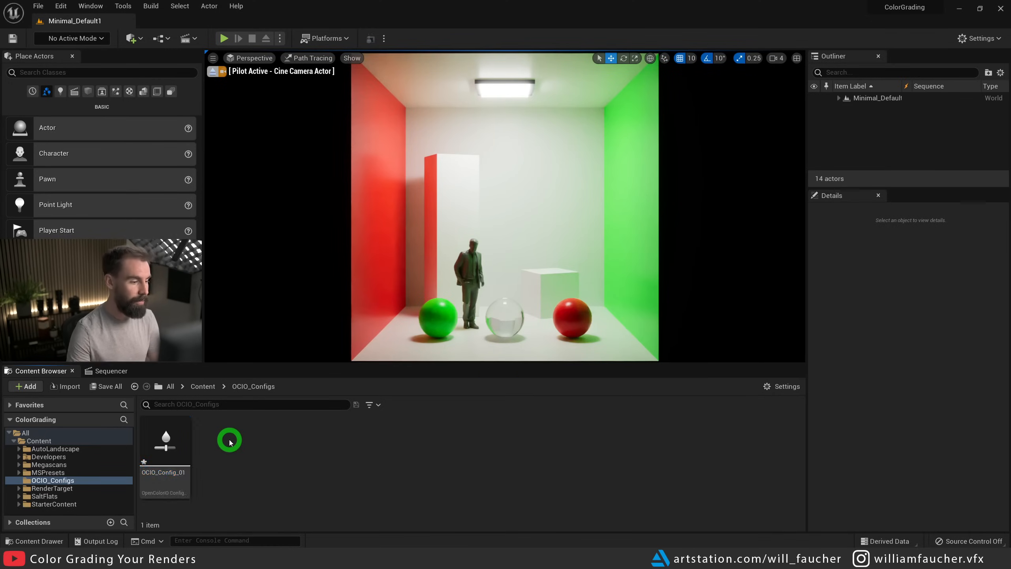
# Open the OCIO_Config_01 asset and load the config file from the aces_1.2 folder as its configuration file.
pyautogui.moveTo(183, 438)
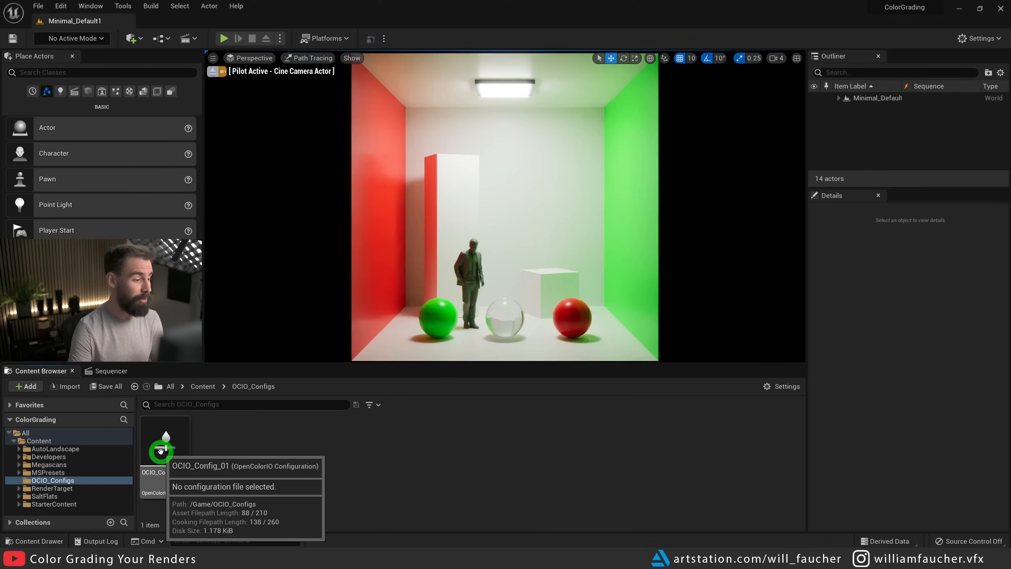
pyautogui.doubleClick(160, 451)
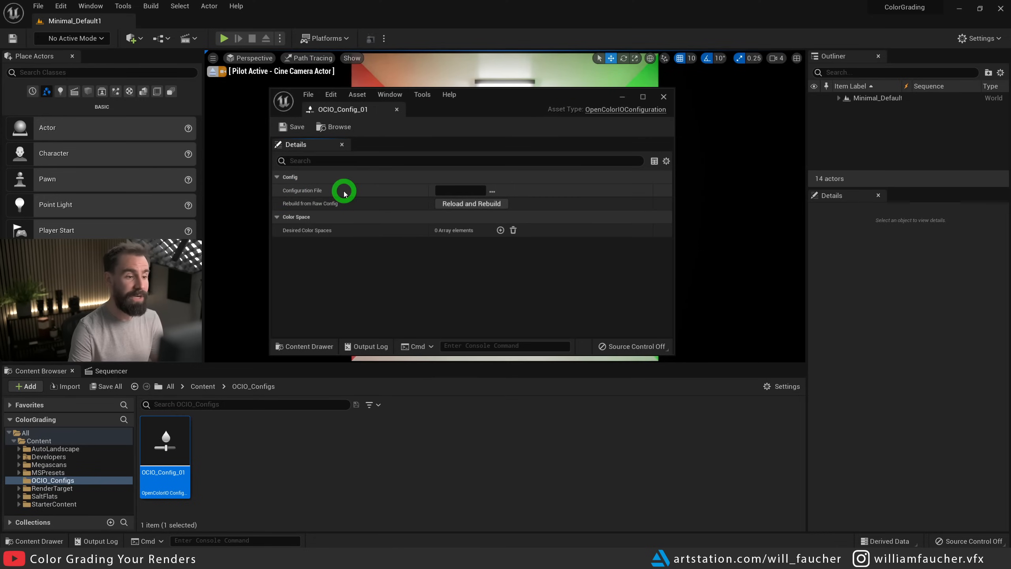
pyautogui.click(492, 192)
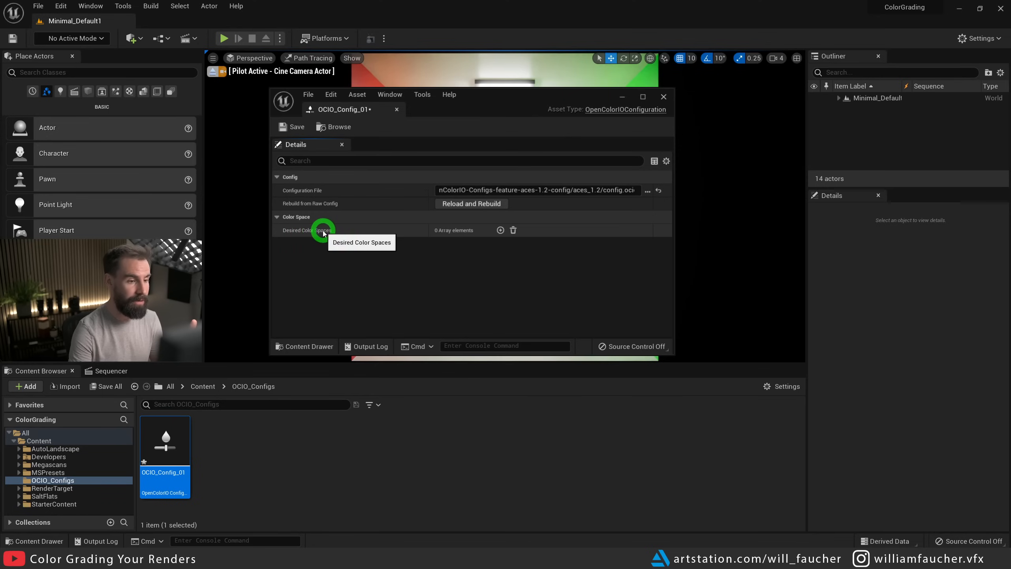
# Add two desired color spaces to the configuration and set the first one to Utility - Linear - sRGB.
pyautogui.click(500, 230)
pyautogui.click(500, 231)
pyautogui.click(475, 243)
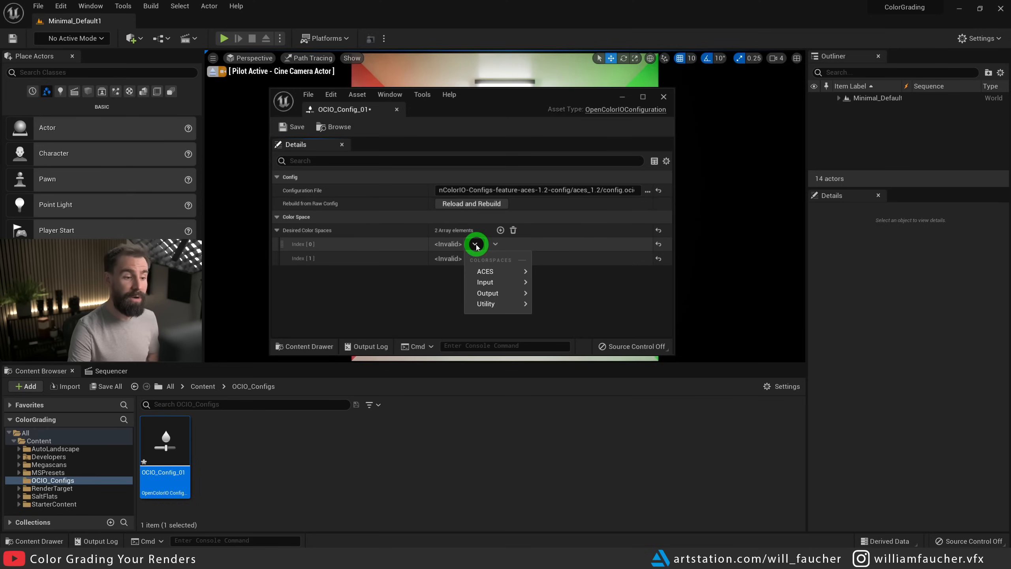
pyautogui.moveTo(484, 304)
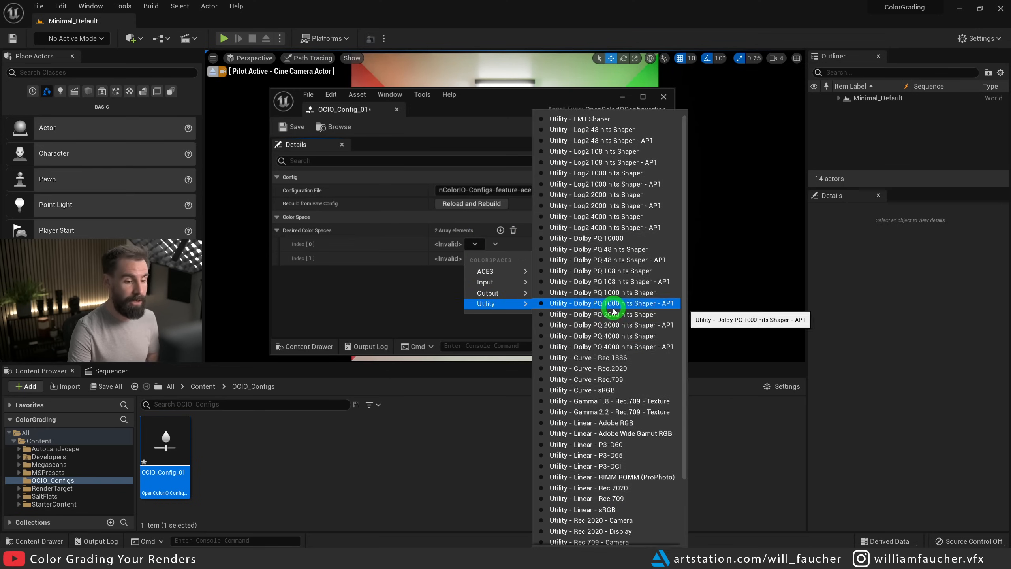
pyautogui.scroll(-3, 602, 326)
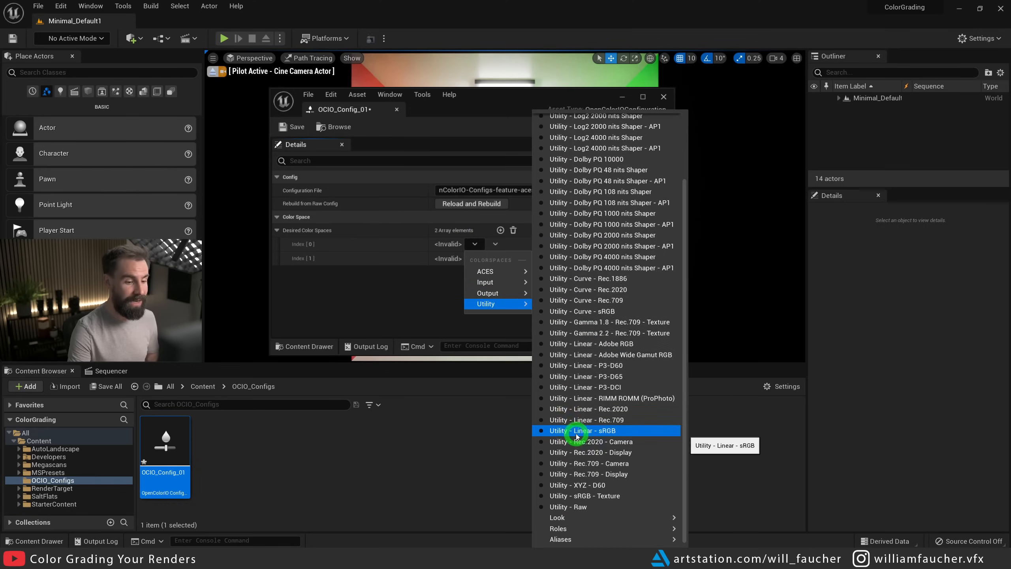
pyautogui.click(634, 432)
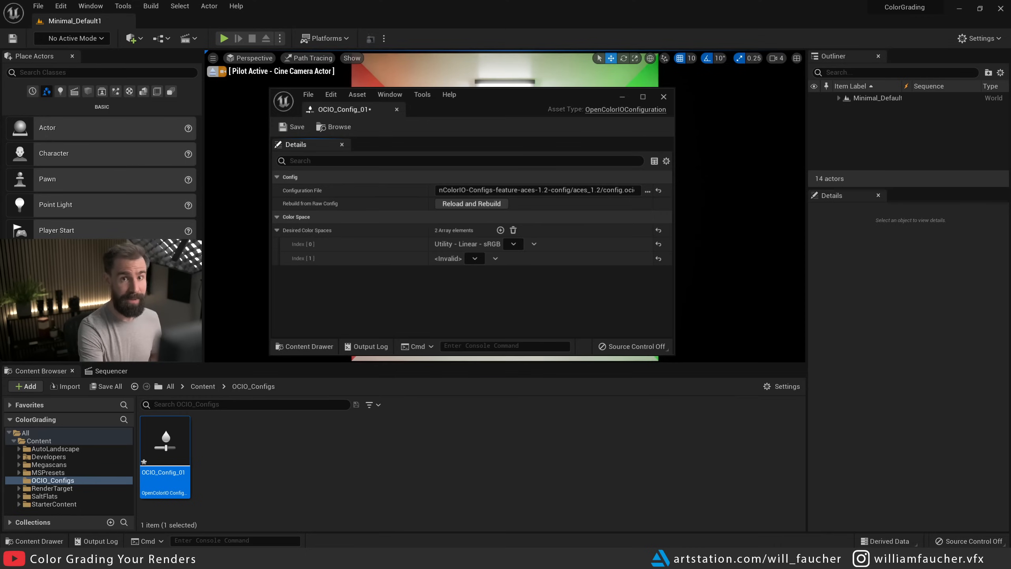
# Set the second desired color space to ACES - ACEScg and save the configuration asset.
pyautogui.click(475, 258)
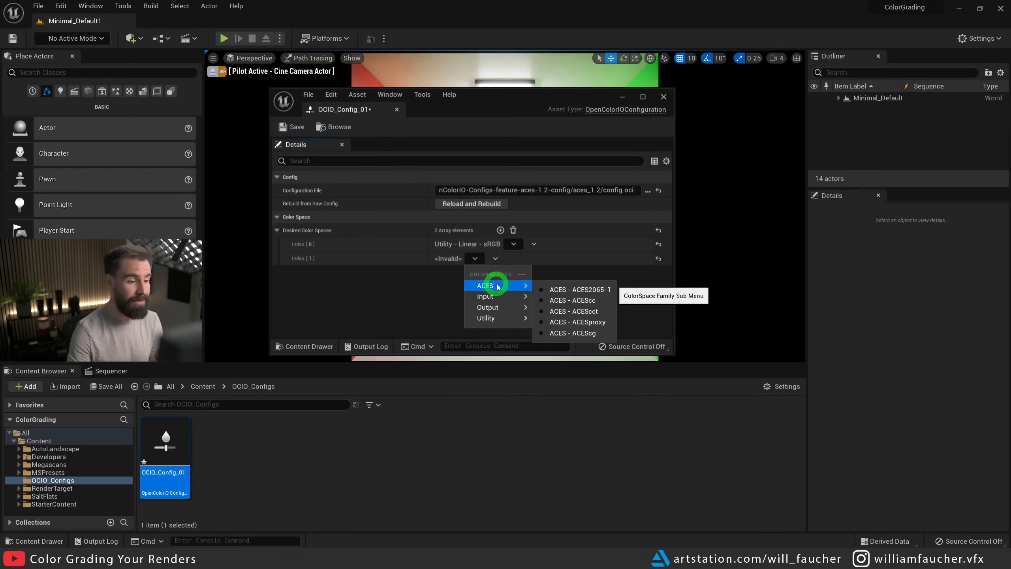
pyautogui.click(589, 333)
pyautogui.click(283, 126)
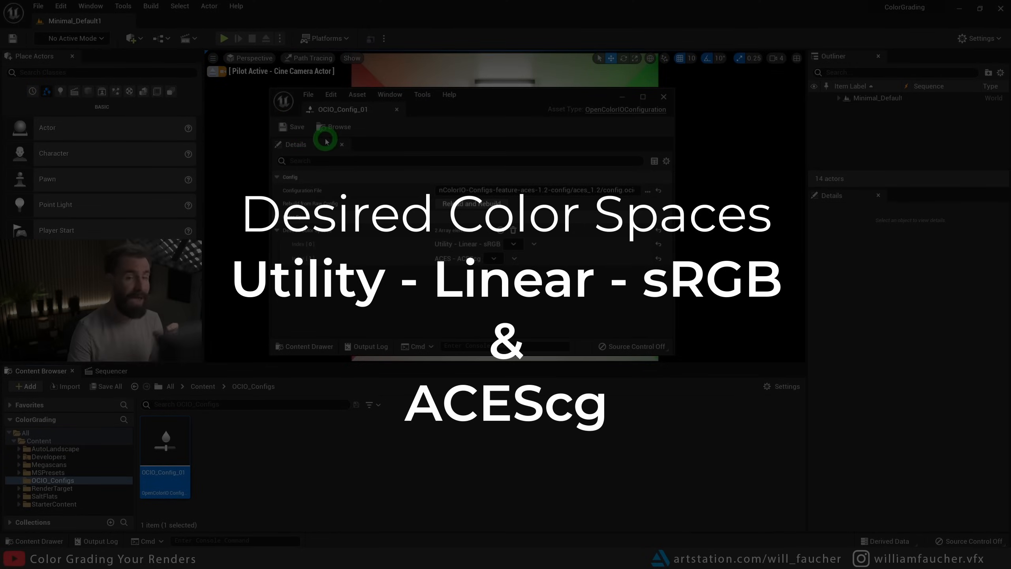
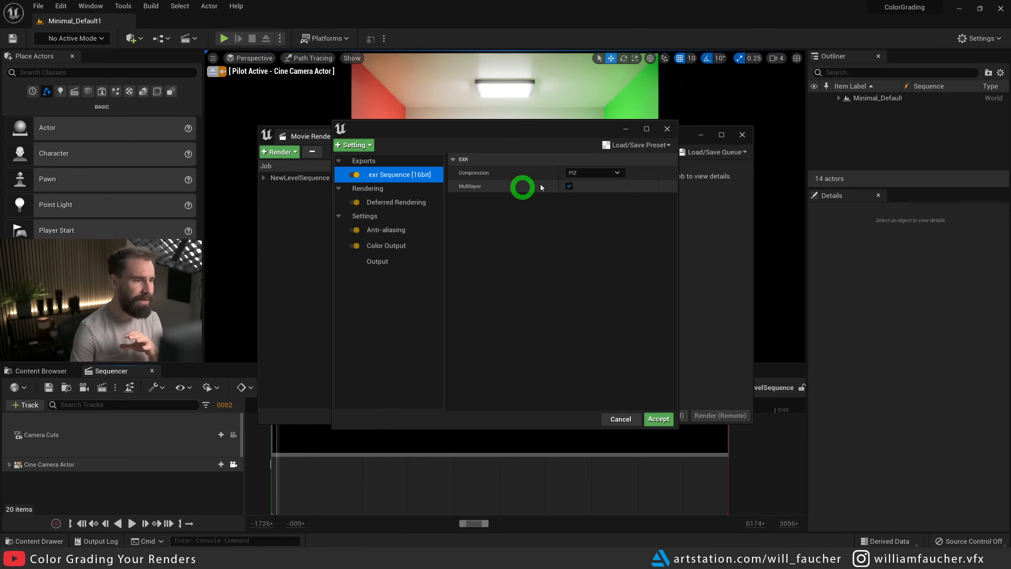
# In the render job's anti-aliasing settings, set the temporal sample count to 16 and enable Override Anti Aliasing.
pyautogui.click(385, 230)
pyautogui.click(581, 186)
pyautogui.write('16')
pyautogui.click(569, 199)
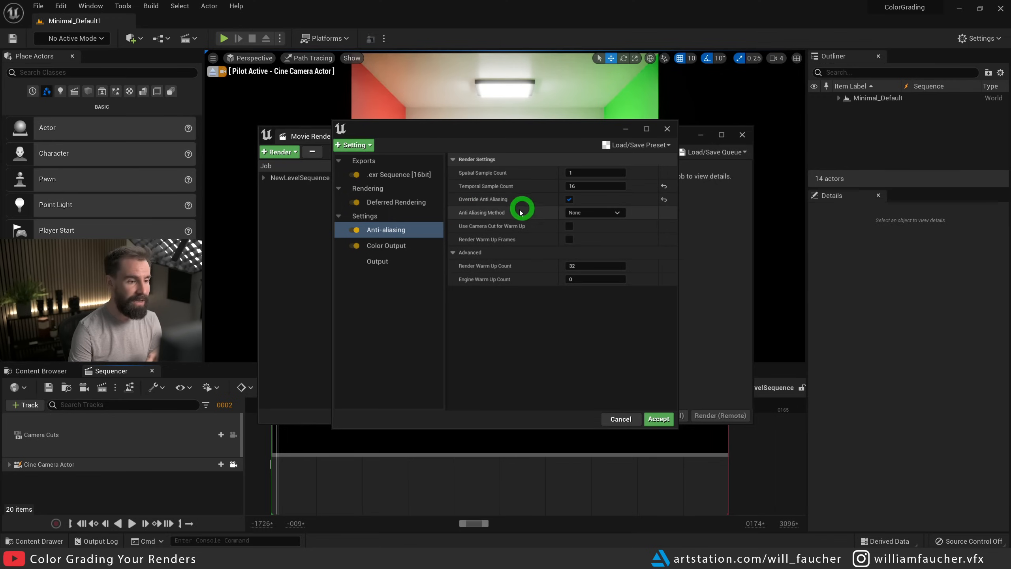
# Enable the OCIO configuration in the render job's Color Output settings and choose OCIO_Config_01 as its configuration source.
pyautogui.click(416, 250)
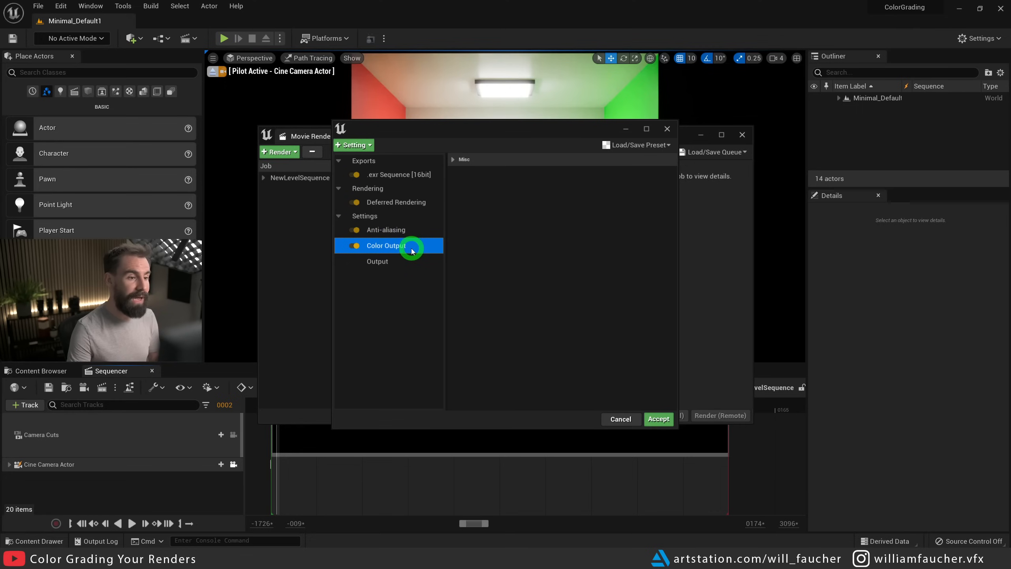
pyautogui.click(455, 161)
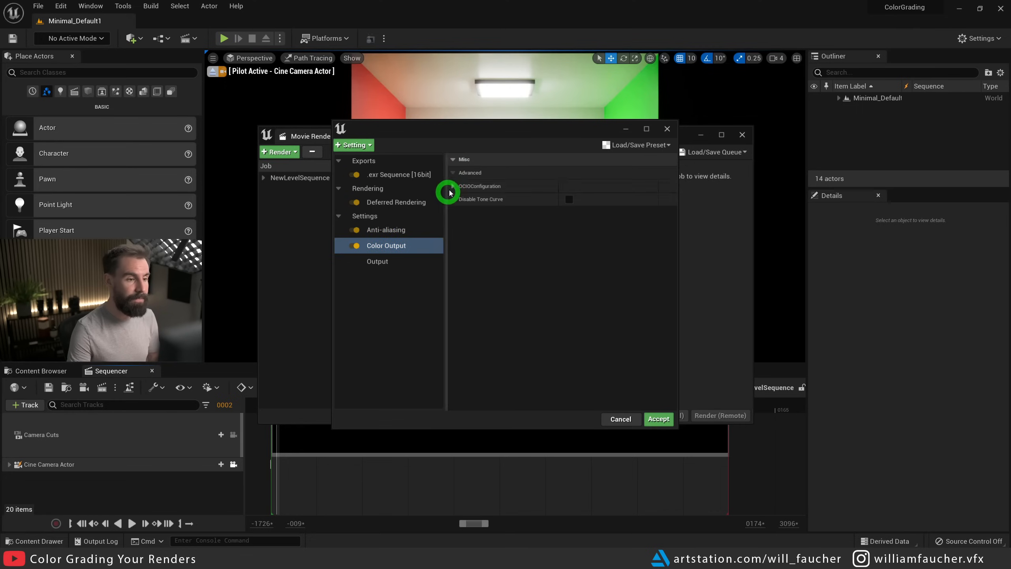
pyautogui.click(453, 186)
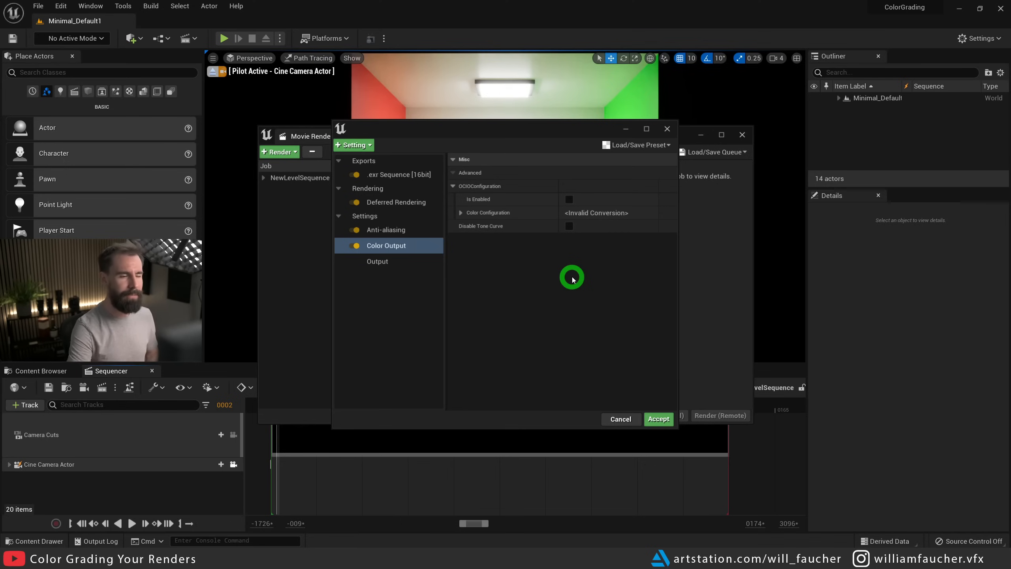
pyautogui.click(568, 199)
pyautogui.click(461, 212)
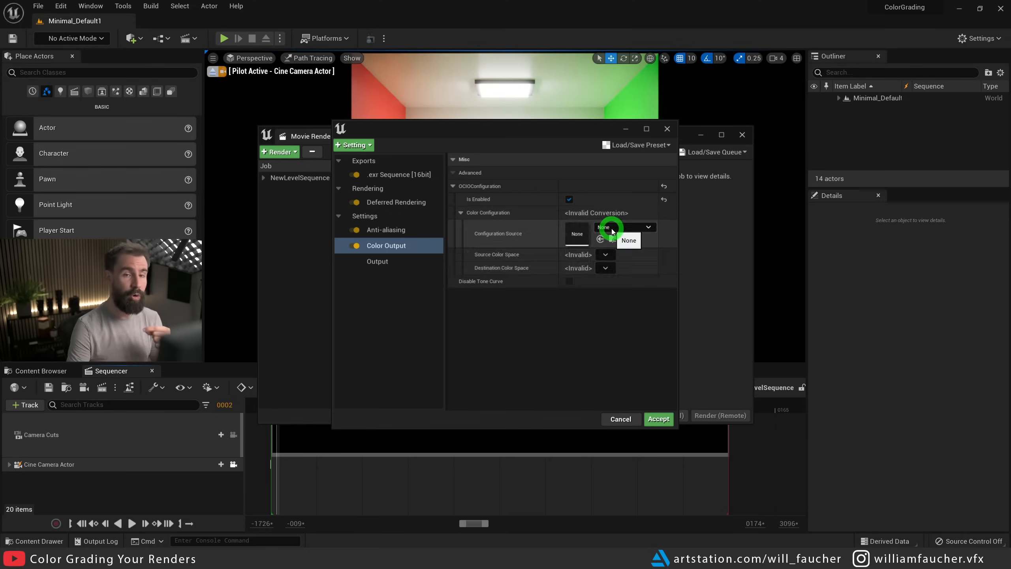
pyautogui.click(612, 229)
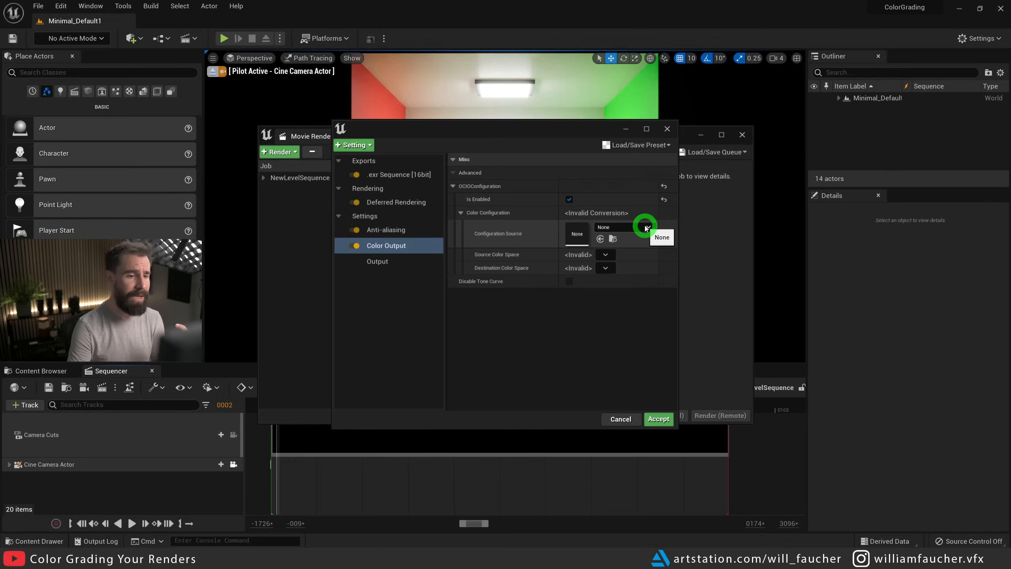
pyautogui.click(629, 365)
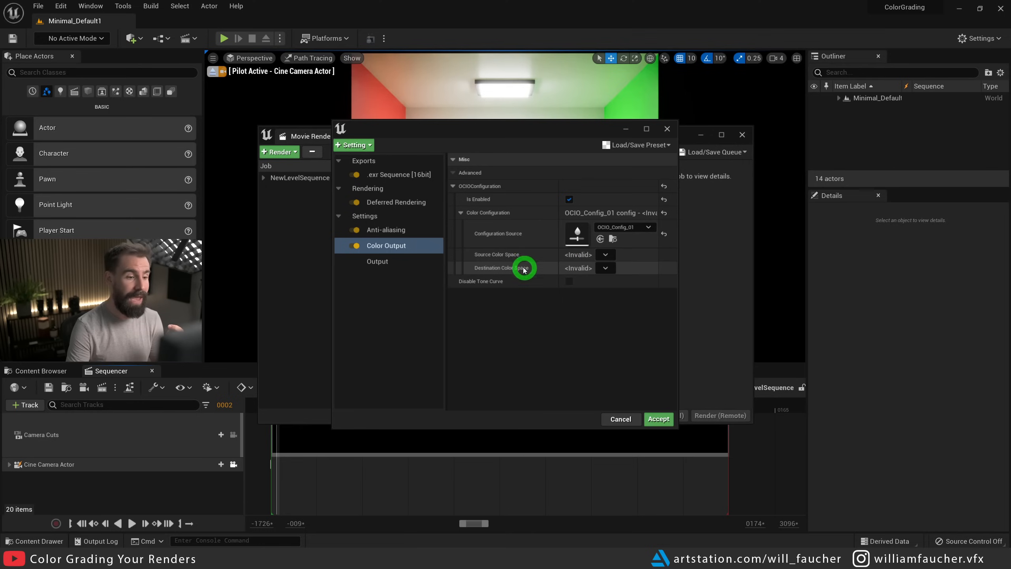
# Set the source color space to Utility - Linear - sRGB and the destination color space to ACES - ACEScg.
pyautogui.click(605, 254)
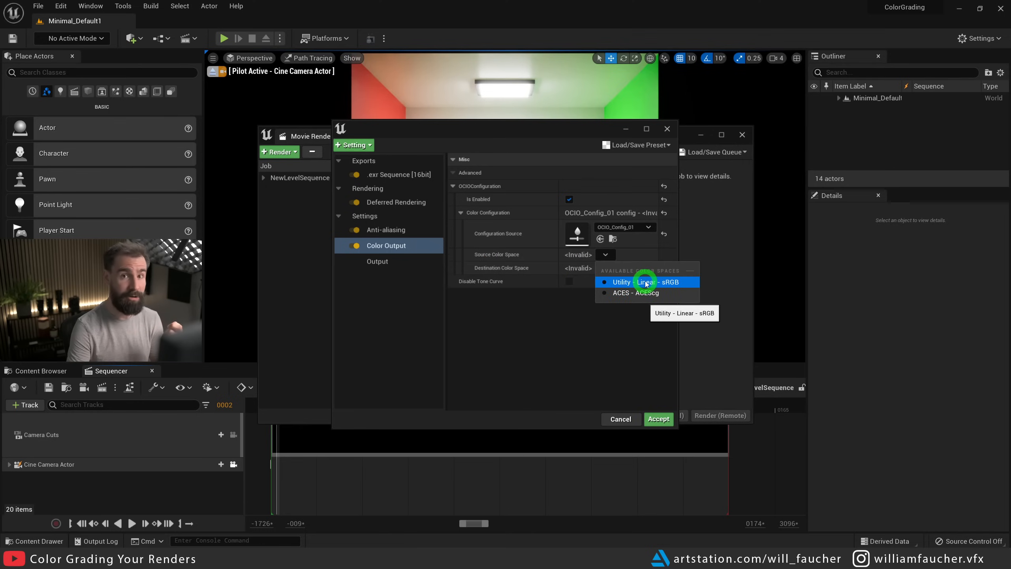
pyautogui.click(642, 282)
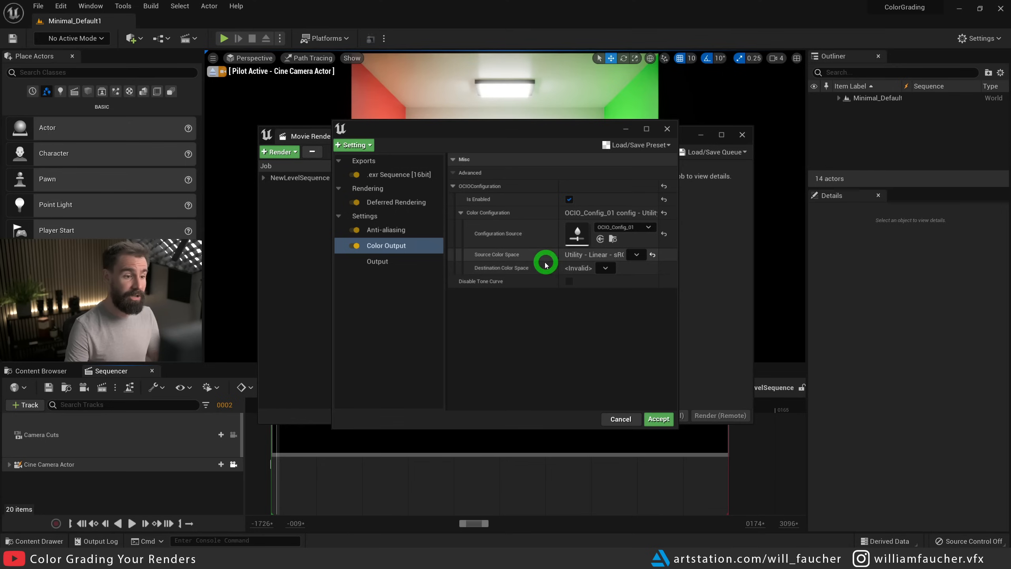
pyautogui.click(605, 268)
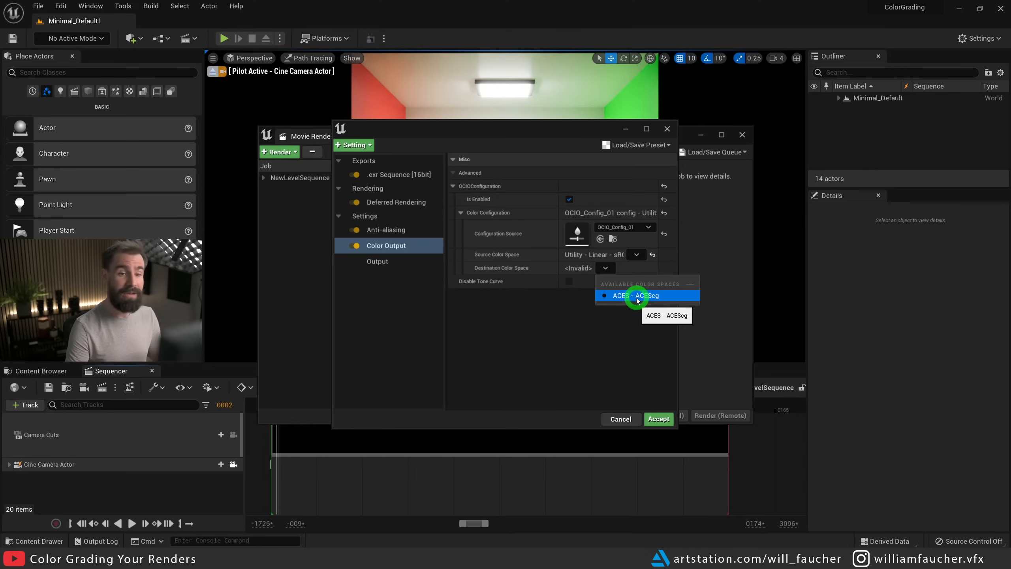
pyautogui.click(635, 294)
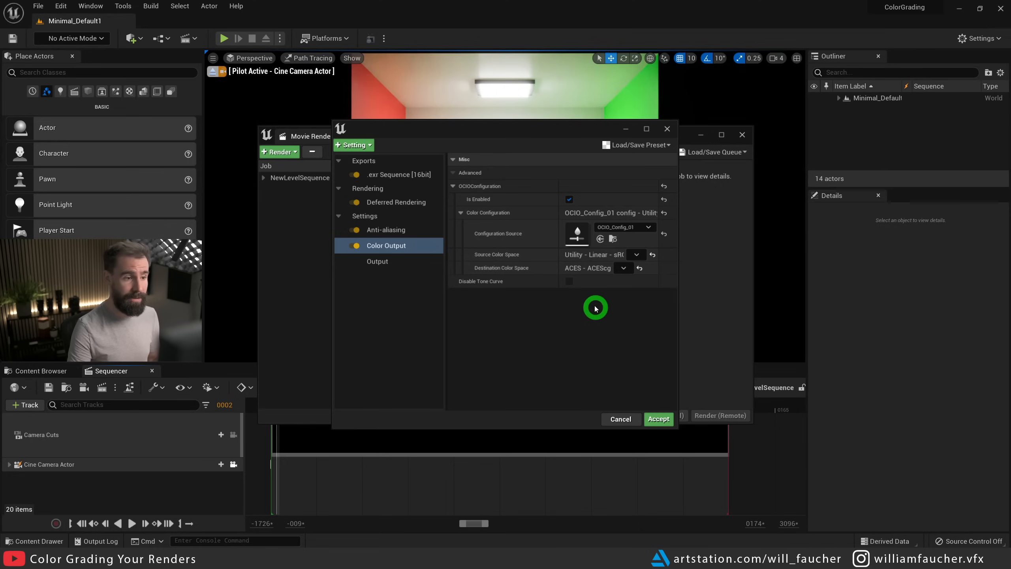
# Turn off Is Enabled for the OCIO configuration in the Color Output settings.
pyautogui.click(569, 199)
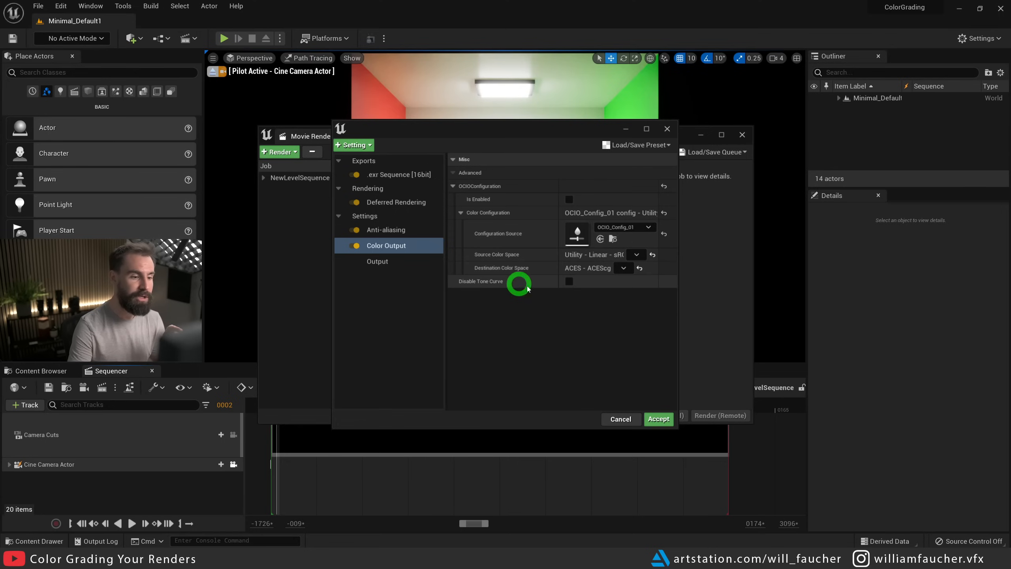
# Turn Is Enabled back on for the OCIO configuration in Color Output and leave Disable Tone Curve off.
pyautogui.click(569, 281)
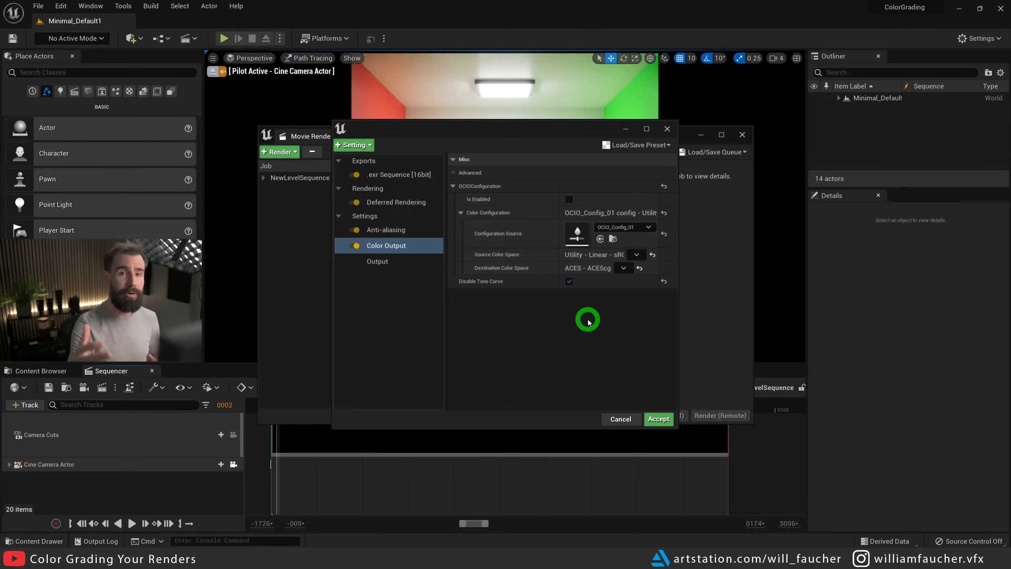
pyautogui.click(569, 280)
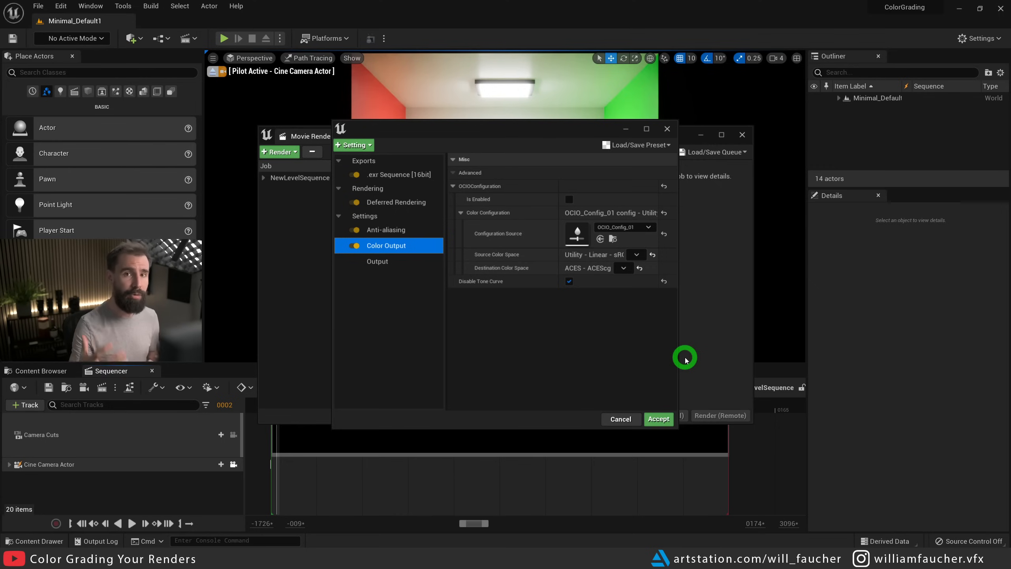
pyautogui.click(569, 199)
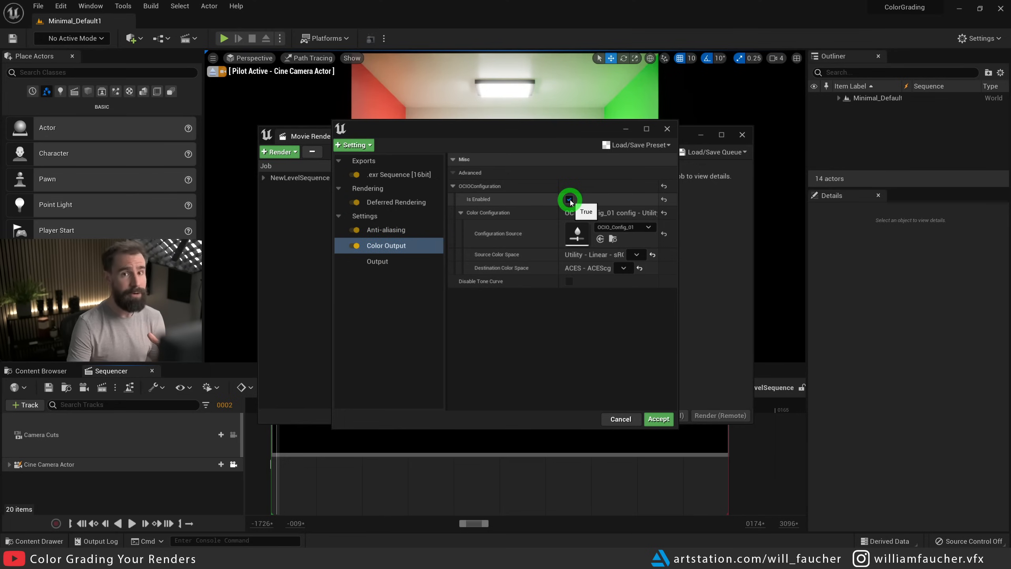
# In the job's Output settings, prefix the file name format with ACESCG and accept the render settings.
pyautogui.click(397, 263)
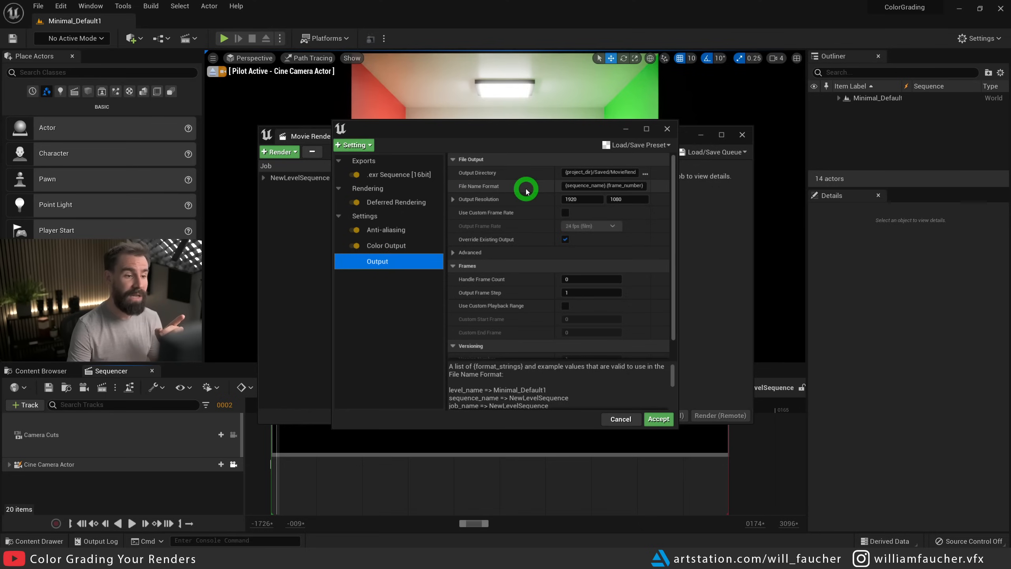
pyautogui.click(564, 186)
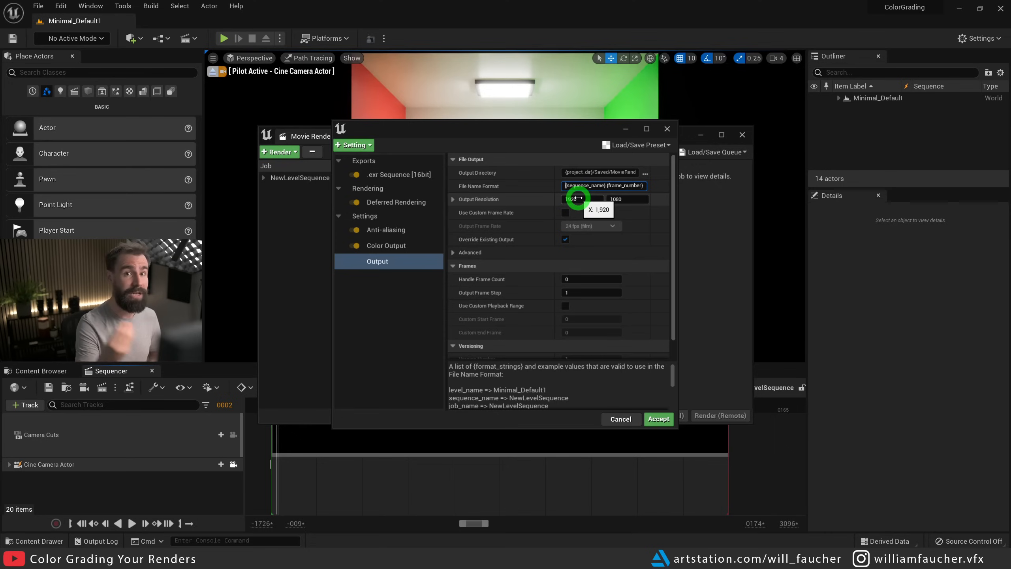
pyautogui.write('ACESCG')
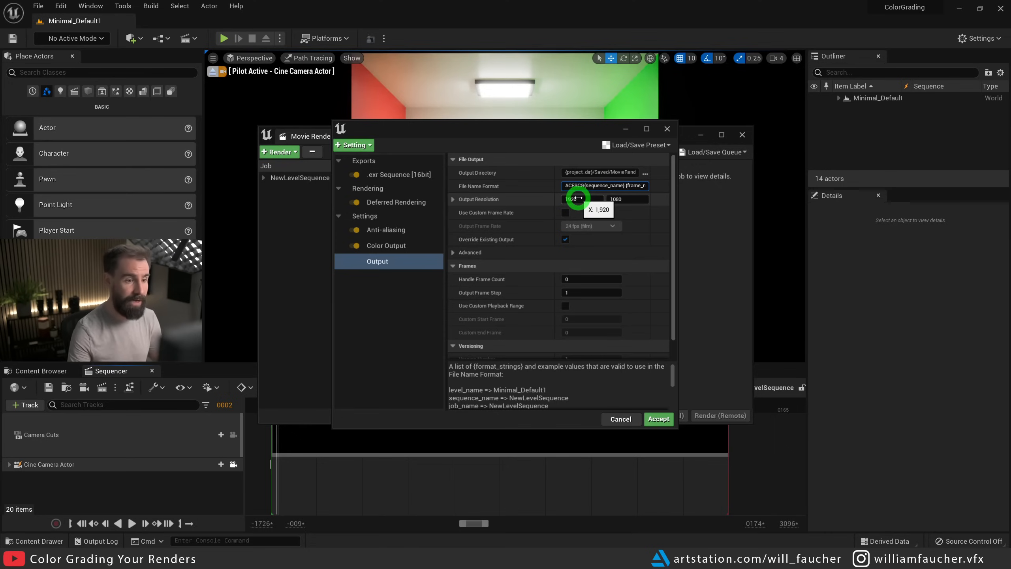
pyautogui.click(658, 418)
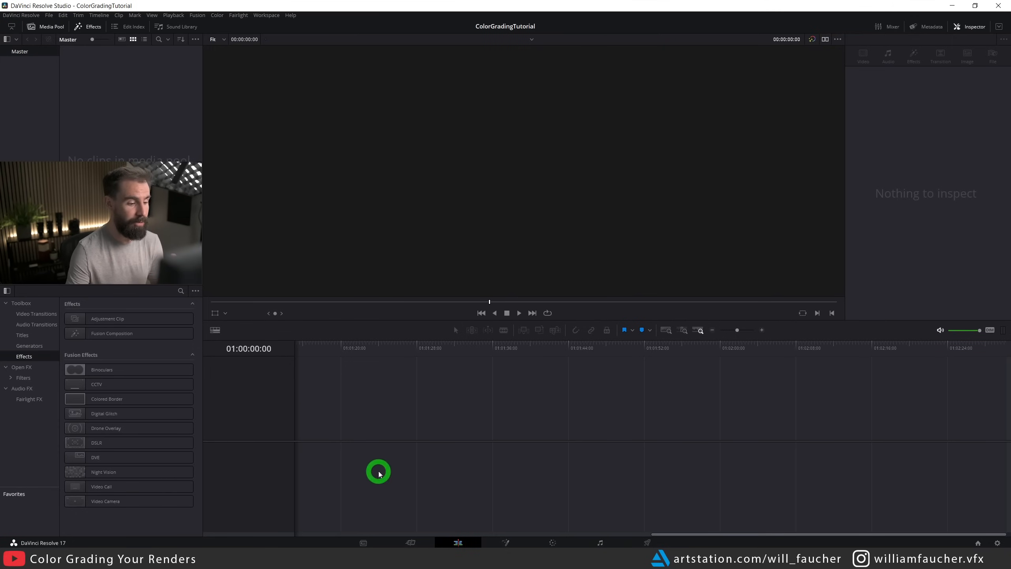
# In DaVinci Resolve, look through the Media, Cut, Edit, Fusion, Color, Fairlight and Deliver pages, and return to the Edit page.
pyautogui.click(360, 543)
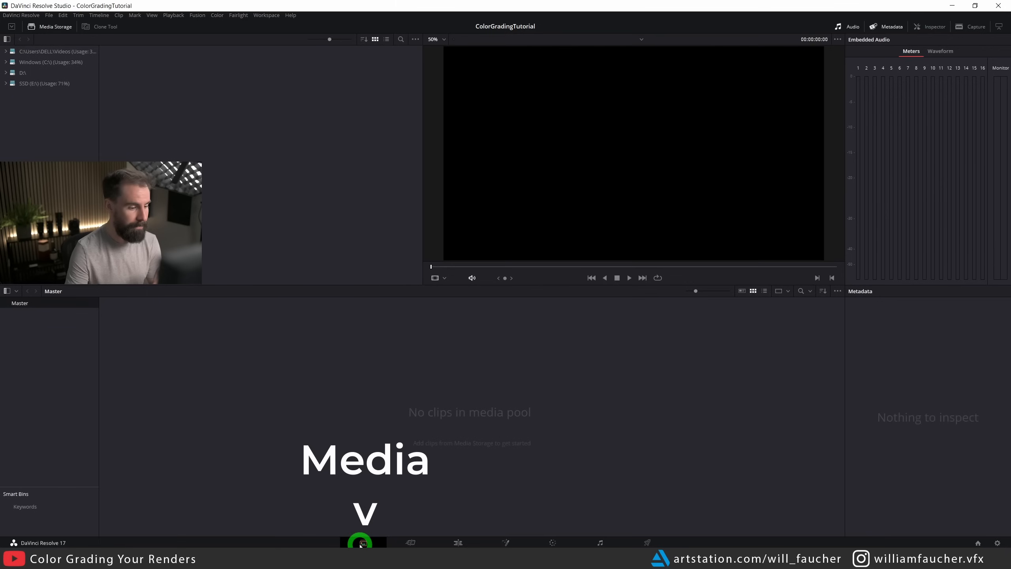
pyautogui.click(410, 543)
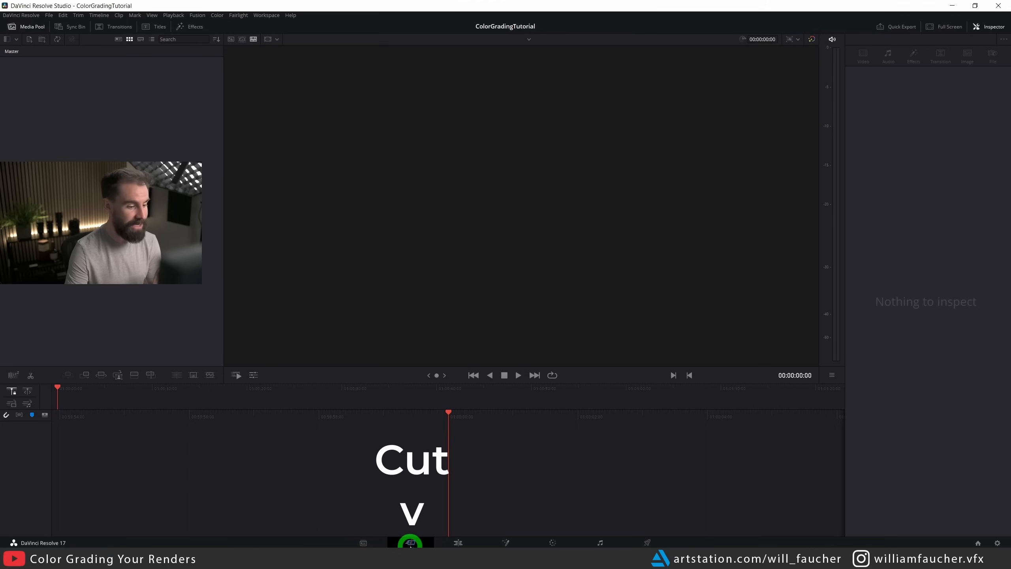
pyautogui.click(459, 543)
pyautogui.click(504, 543)
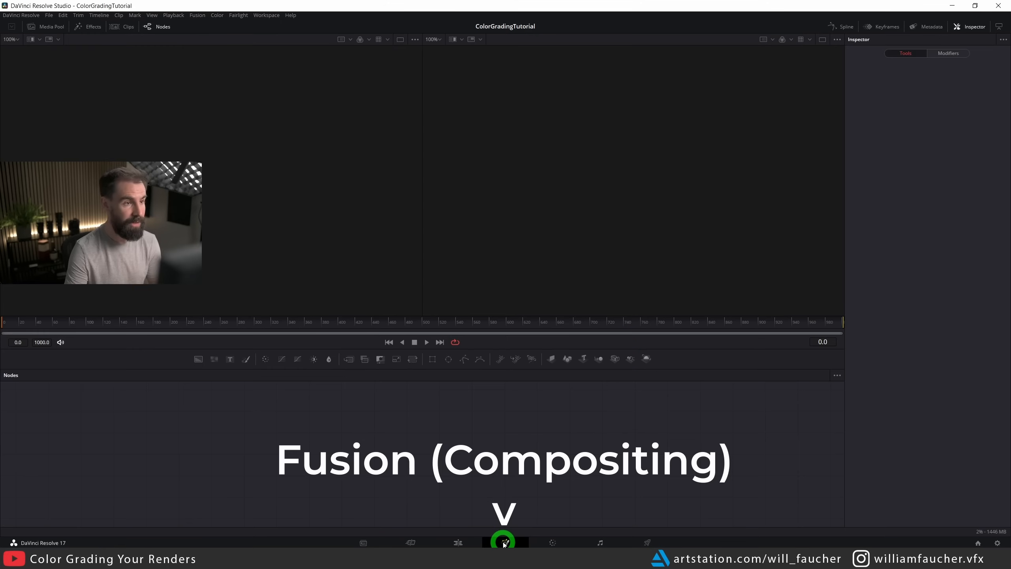
pyautogui.click(552, 543)
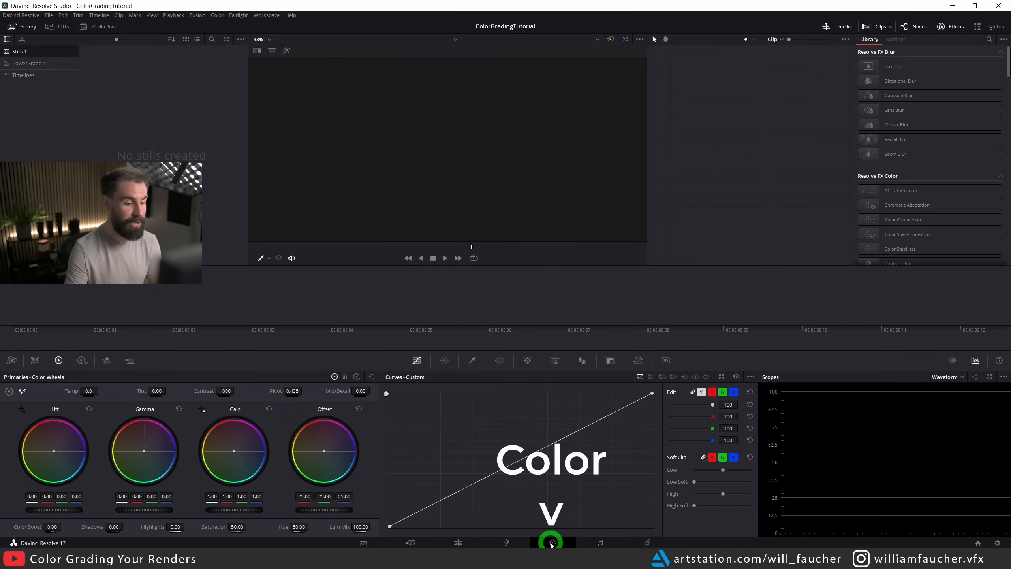
pyautogui.click(603, 542)
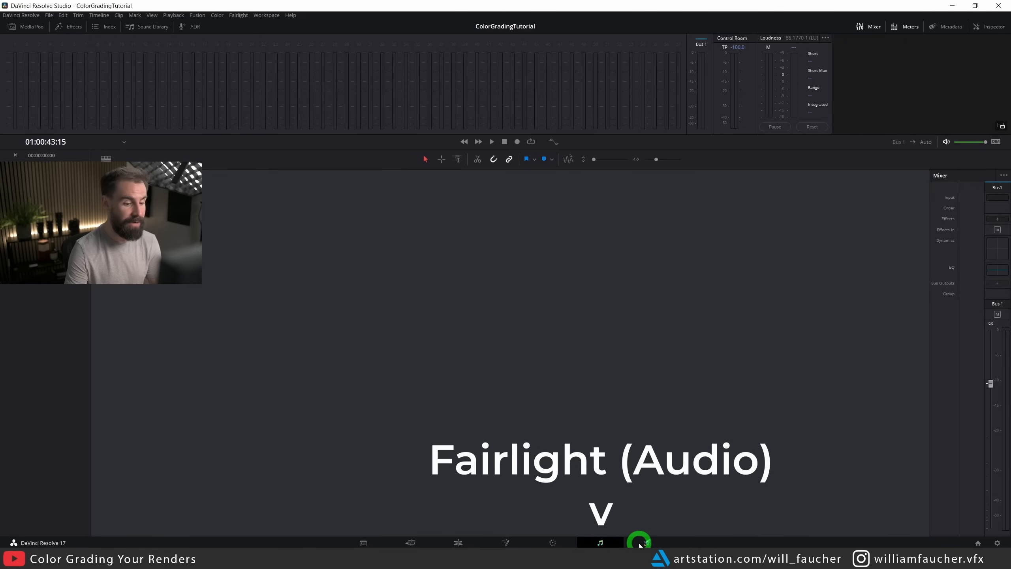
pyautogui.click(639, 544)
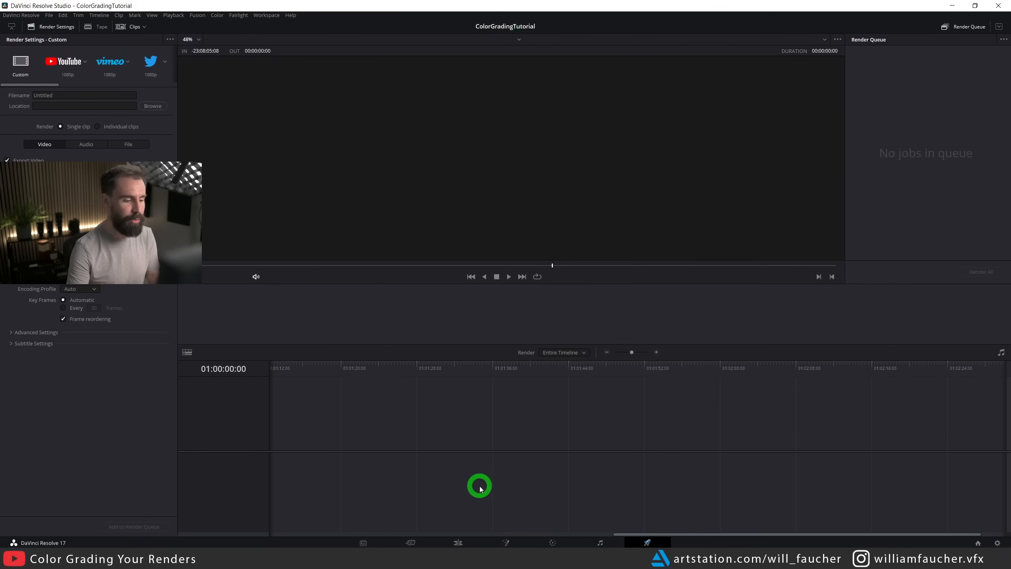
pyautogui.click(459, 542)
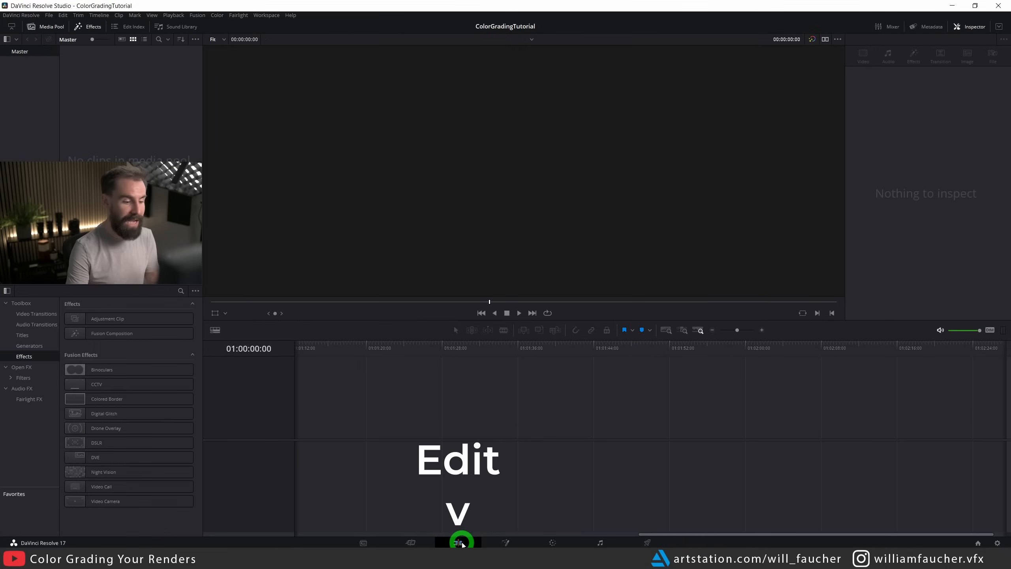
pyautogui.click(549, 538)
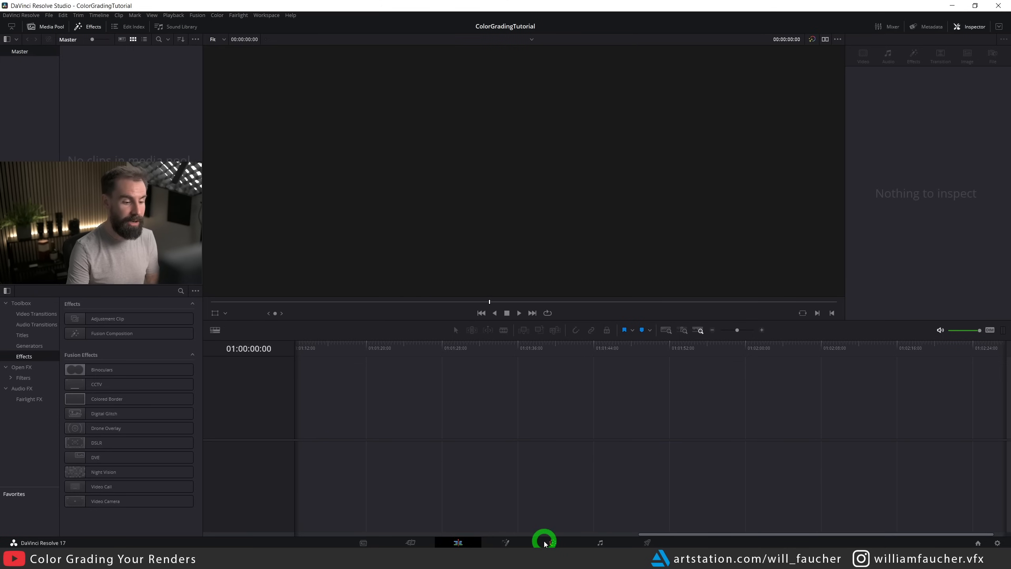
pyautogui.click(656, 542)
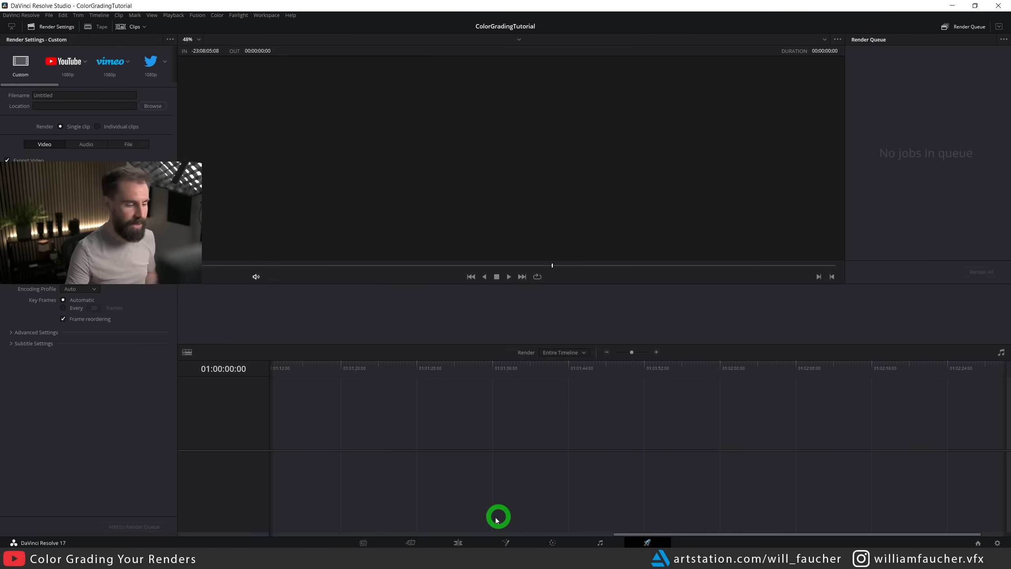
pyautogui.hotkey('shift', '4')
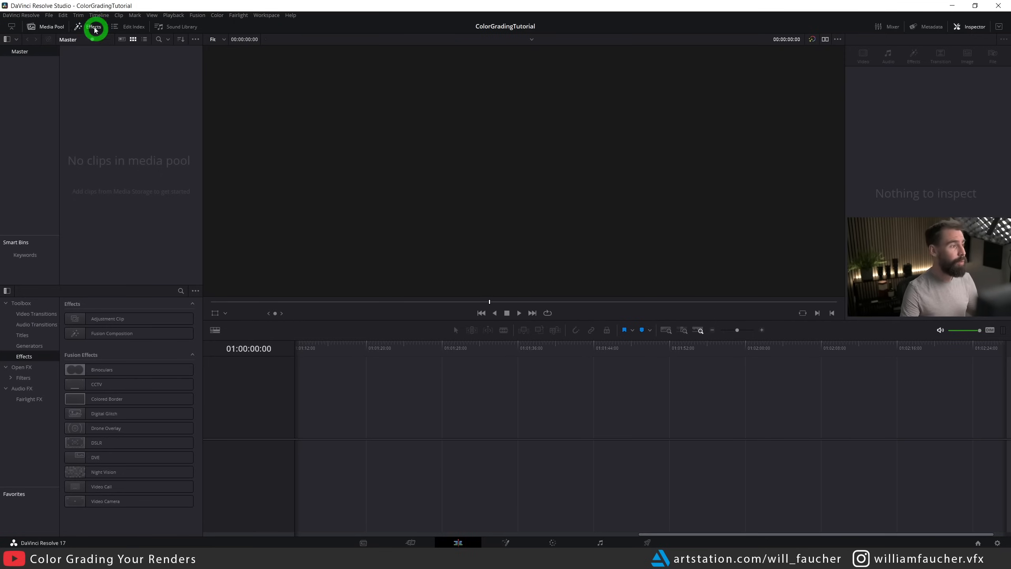
# In the project's Master Settings, set the timeline resolution to 3840 x 2160 Ultra HD.
pyautogui.click(49, 16)
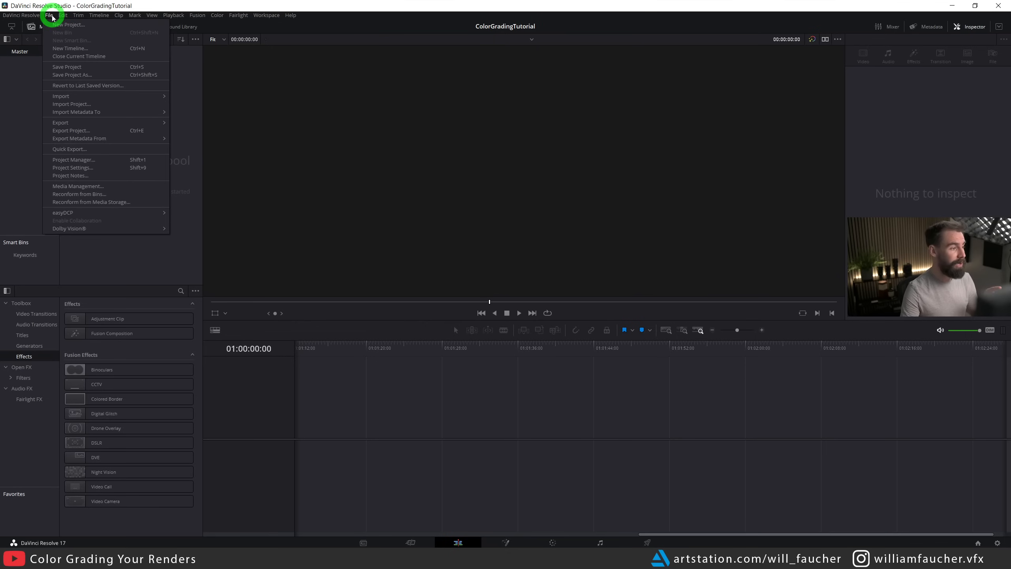
pyautogui.click(99, 169)
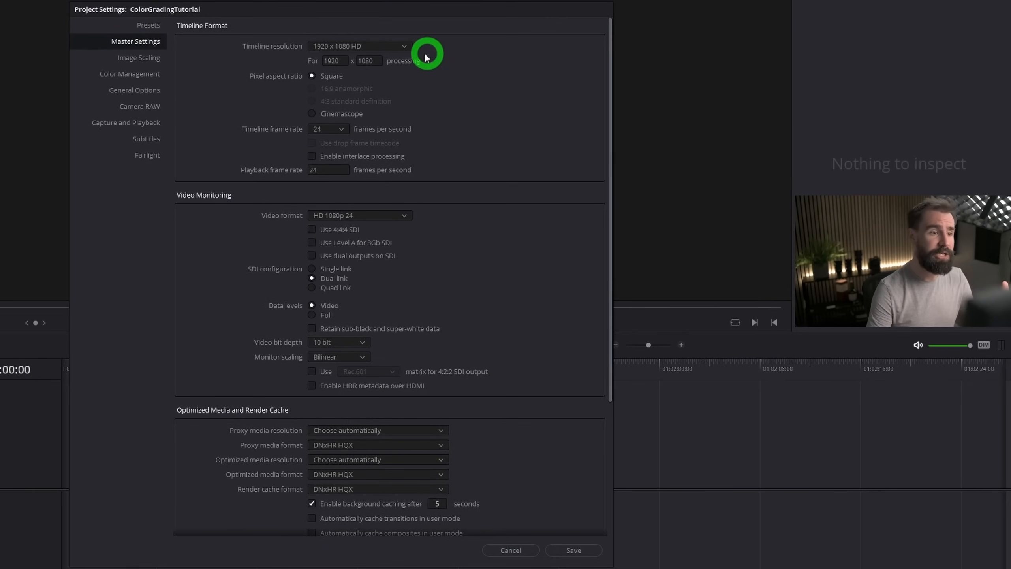
pyautogui.click(403, 46)
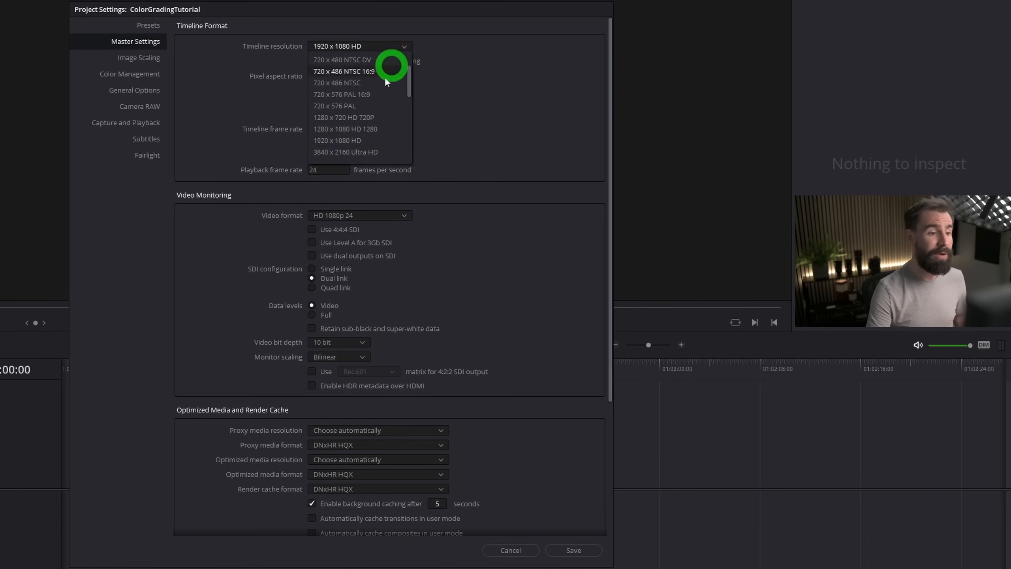
pyautogui.click(361, 155)
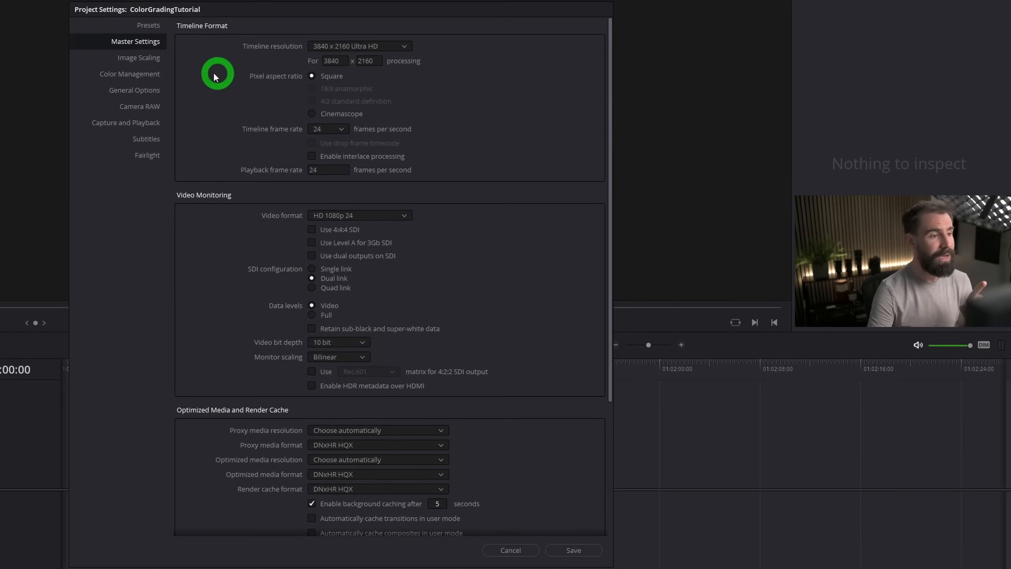
# In the project's Color Management settings, set the color science to ACEScct and the ACES version to ACES 1.2.
pyautogui.click(135, 77)
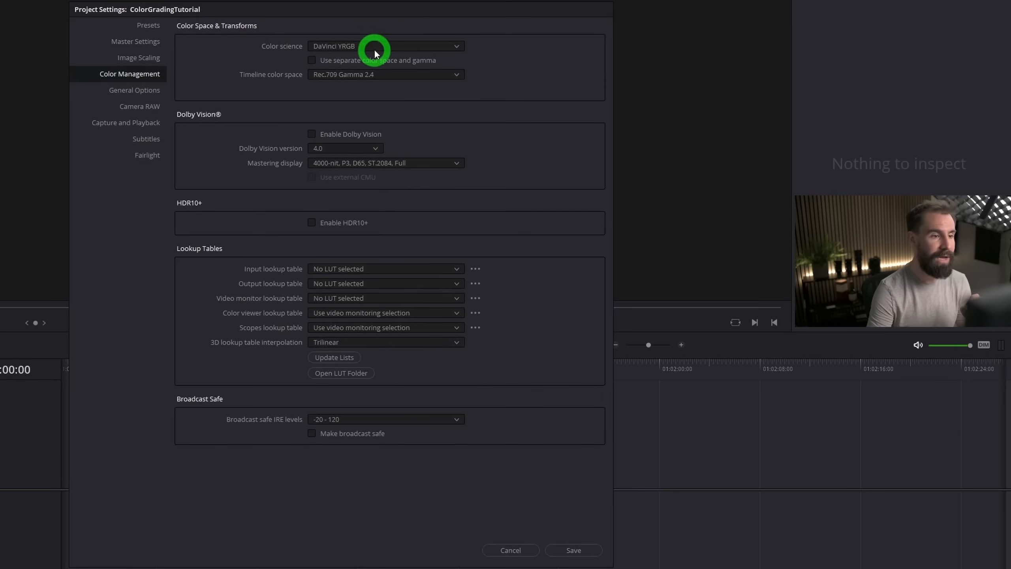
pyautogui.click(388, 47)
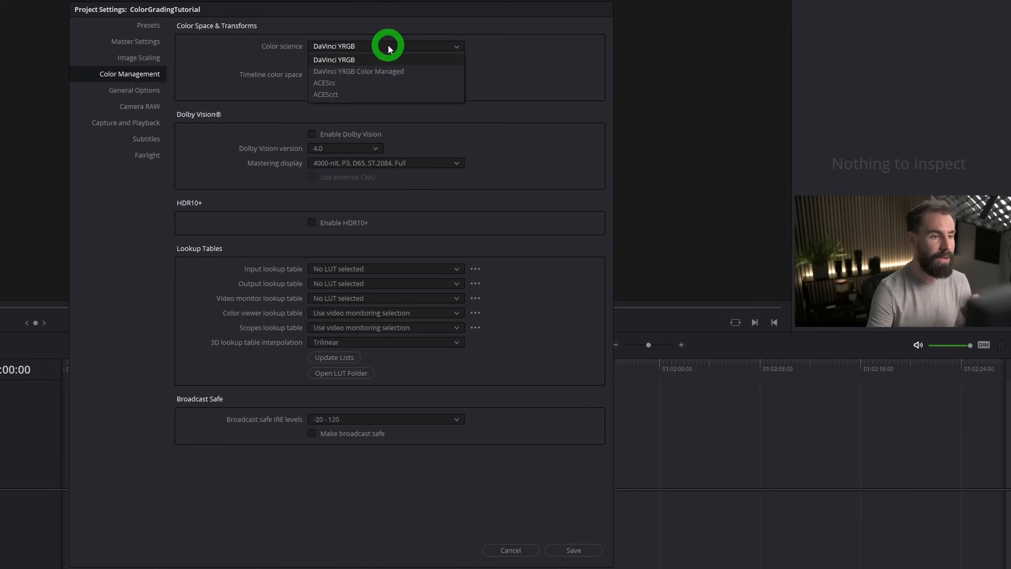
pyautogui.click(353, 94)
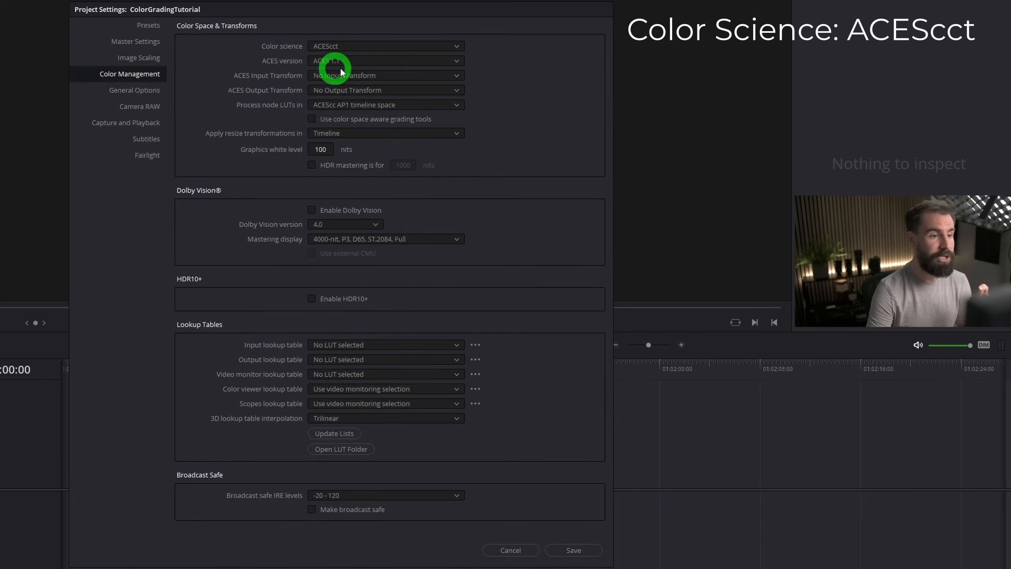
pyautogui.click(403, 63)
pyautogui.click(330, 97)
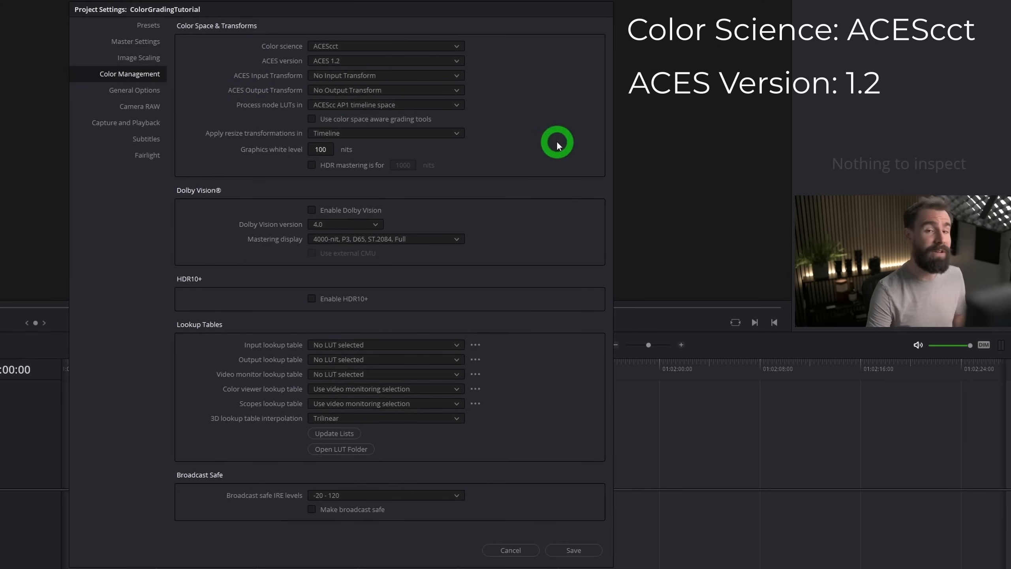
pyautogui.click(449, 63)
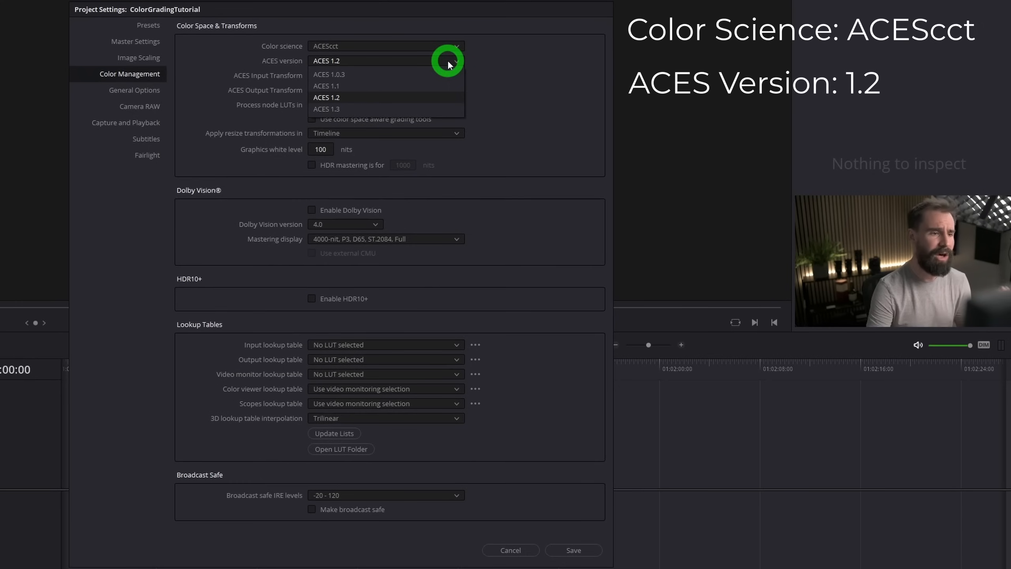
pyautogui.click(506, 56)
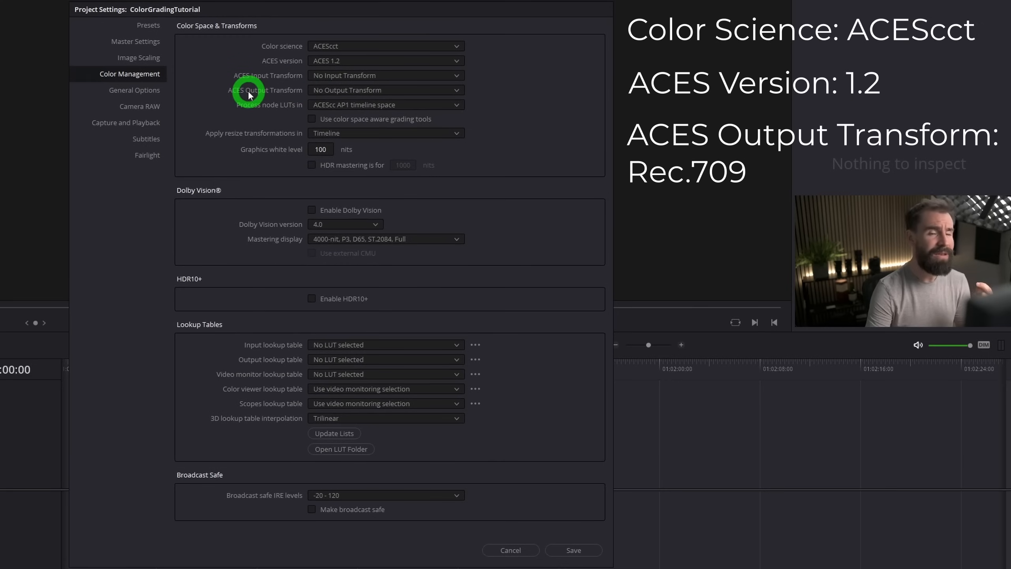
# Set the ACES Output Transform to Rec.709 and save the project settings.
pyautogui.click(350, 91)
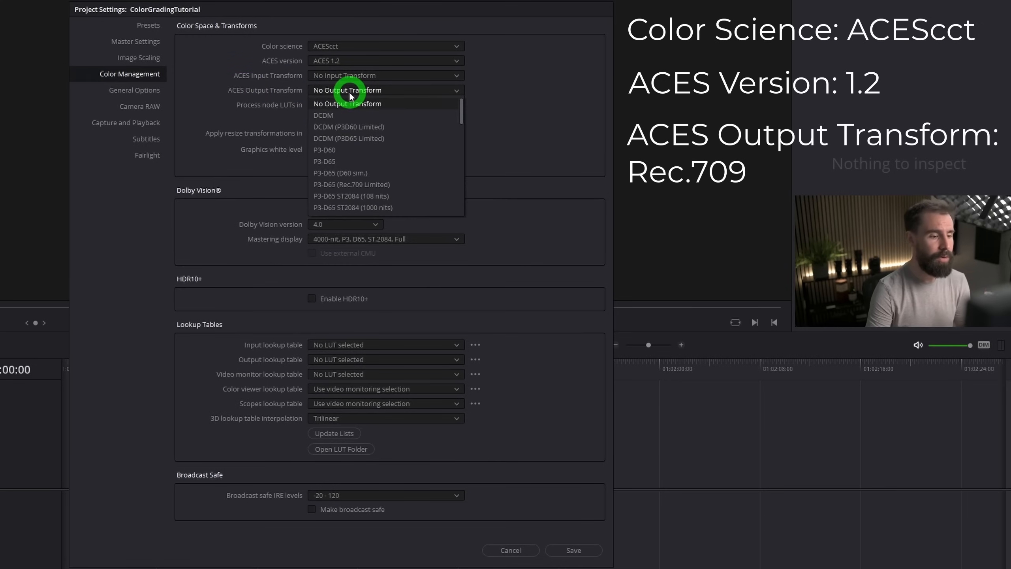
pyautogui.scroll(-5, 350, 125)
pyautogui.click(357, 203)
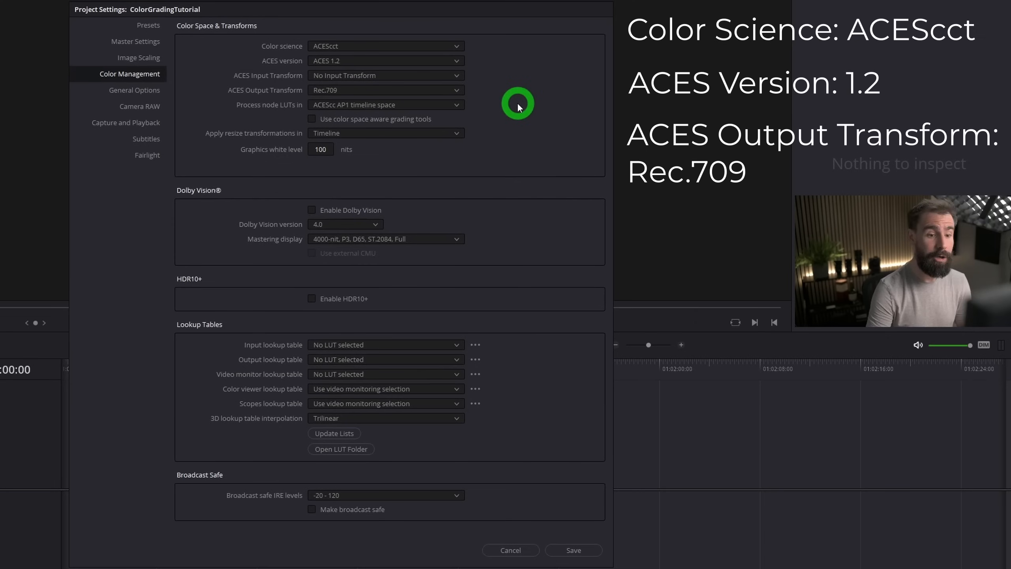
pyautogui.click(570, 549)
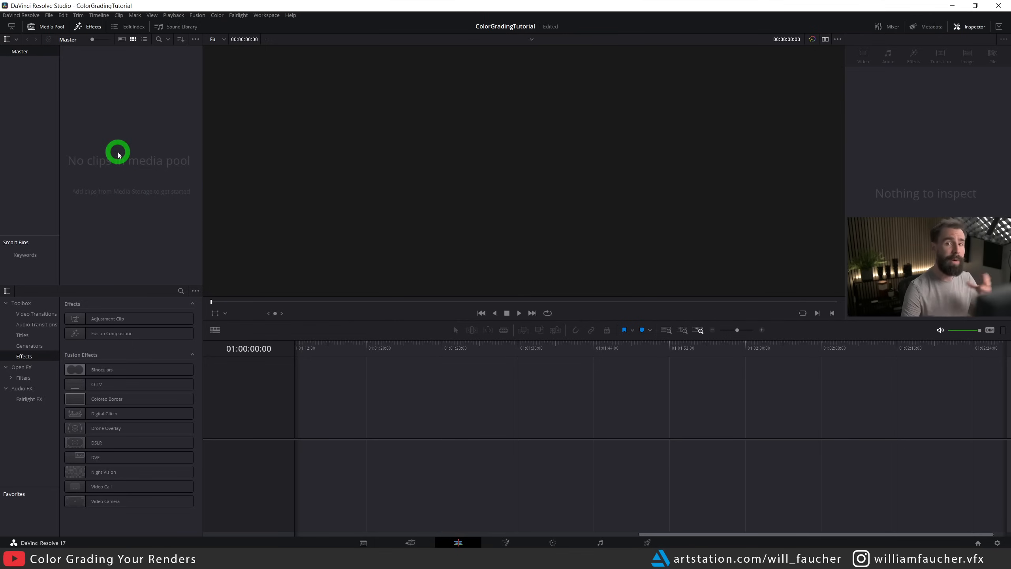
# Import the acesCGnightSequencer EXR sequence, frames 0000 to 0239, from the renders folder into the Master bin.
pyautogui.rightClick(121, 125)
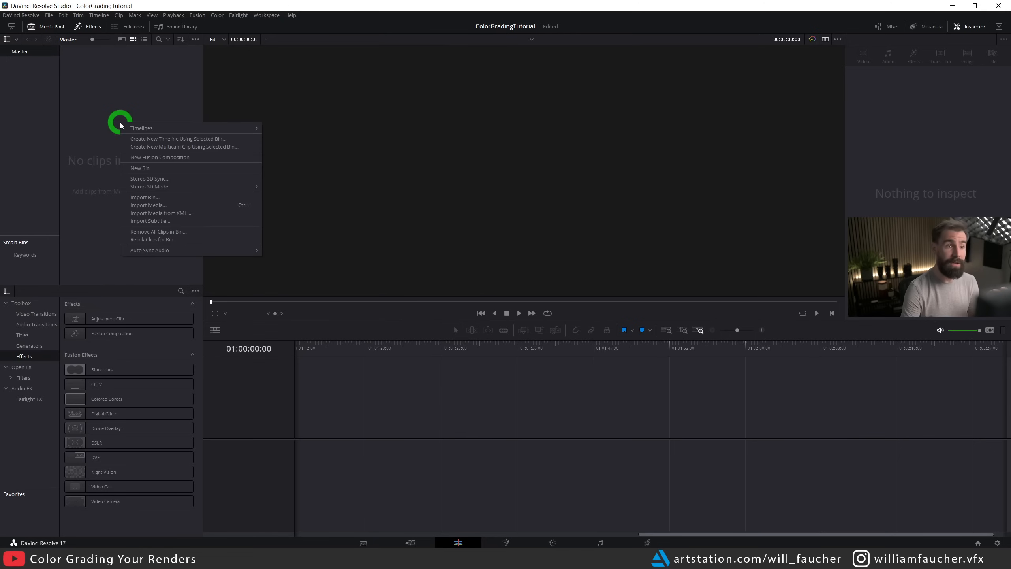
pyautogui.click(164, 205)
pyautogui.moveTo(584, 294); pyautogui.dragTo(557, 50)
pyautogui.click(185, 103)
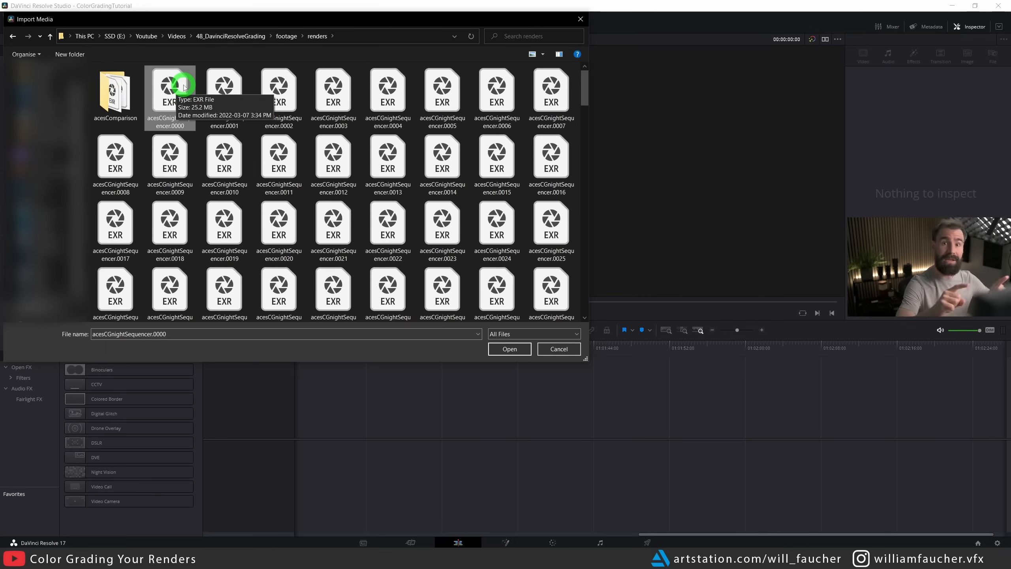
pyautogui.scroll(-15, 324, 147)
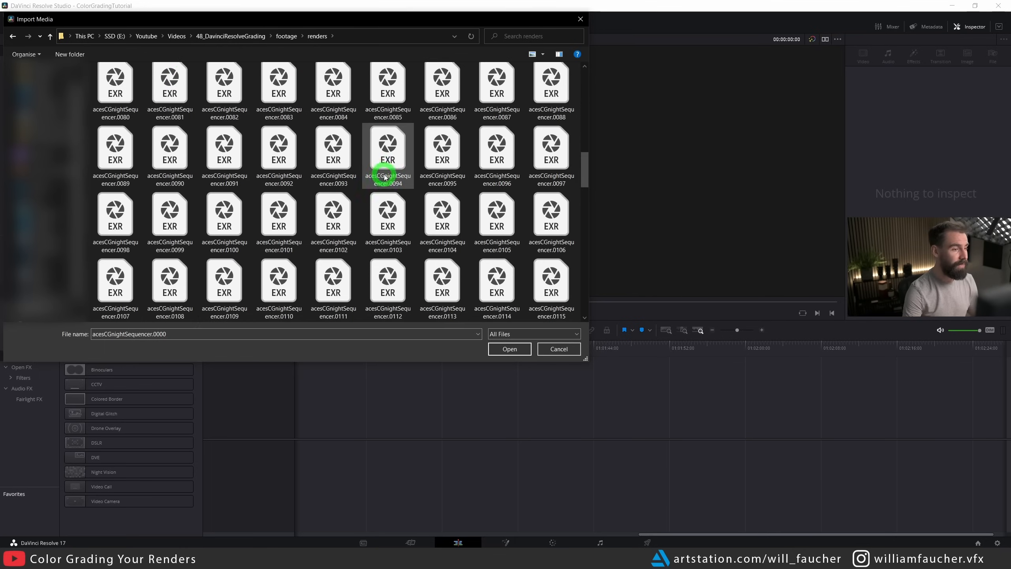
pyautogui.scroll(-5, 425, 195)
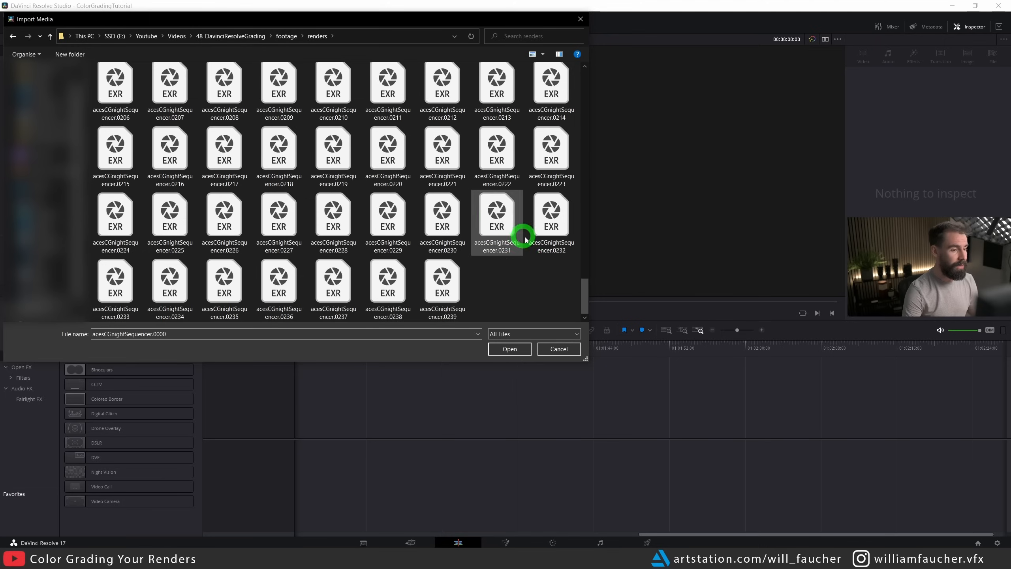
pyautogui.keyDown('shift'); pyautogui.click(442, 282); pyautogui.keyUp('shift')
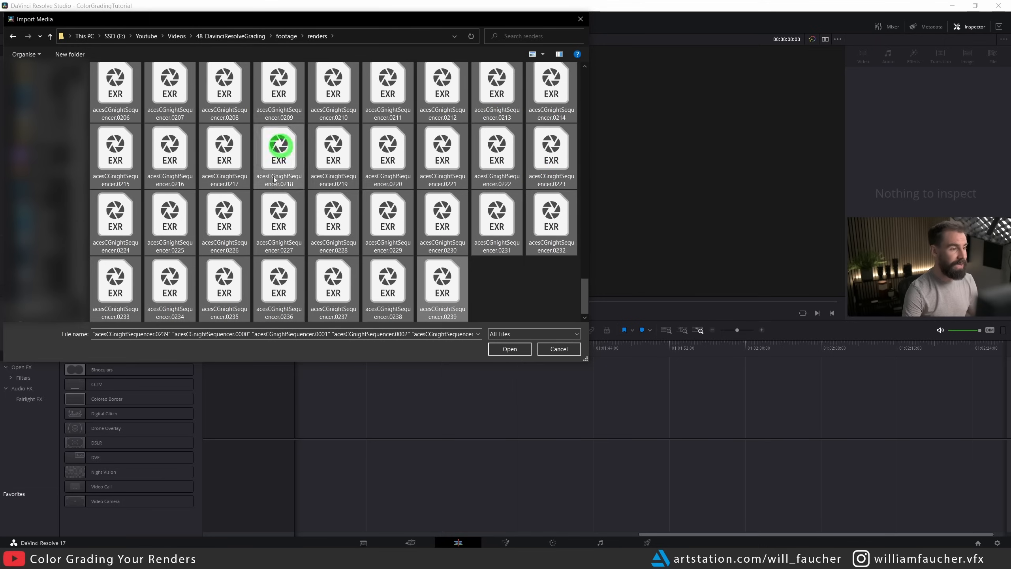
pyautogui.click(510, 349)
pyautogui.click(86, 66)
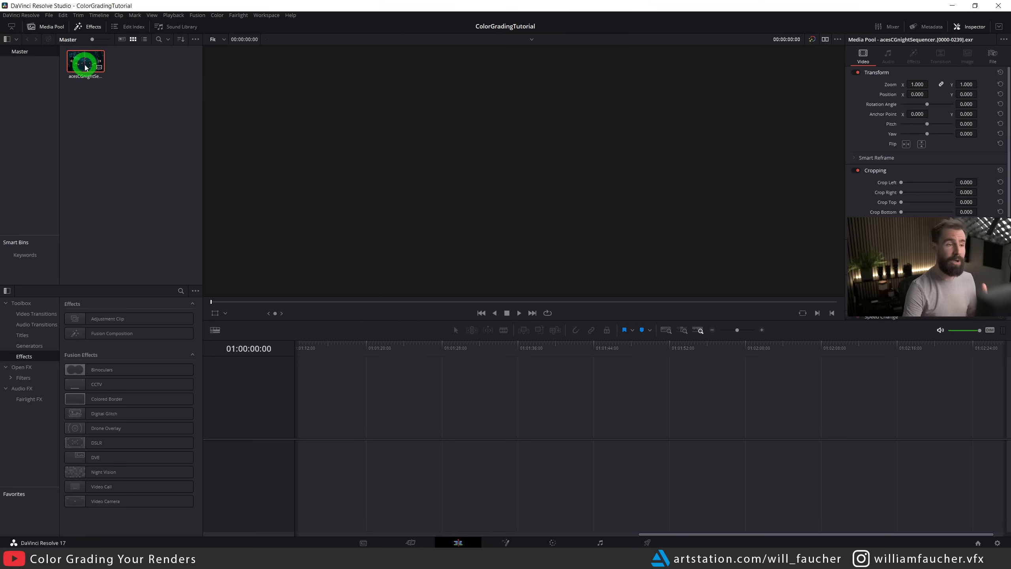
pyautogui.click(117, 82)
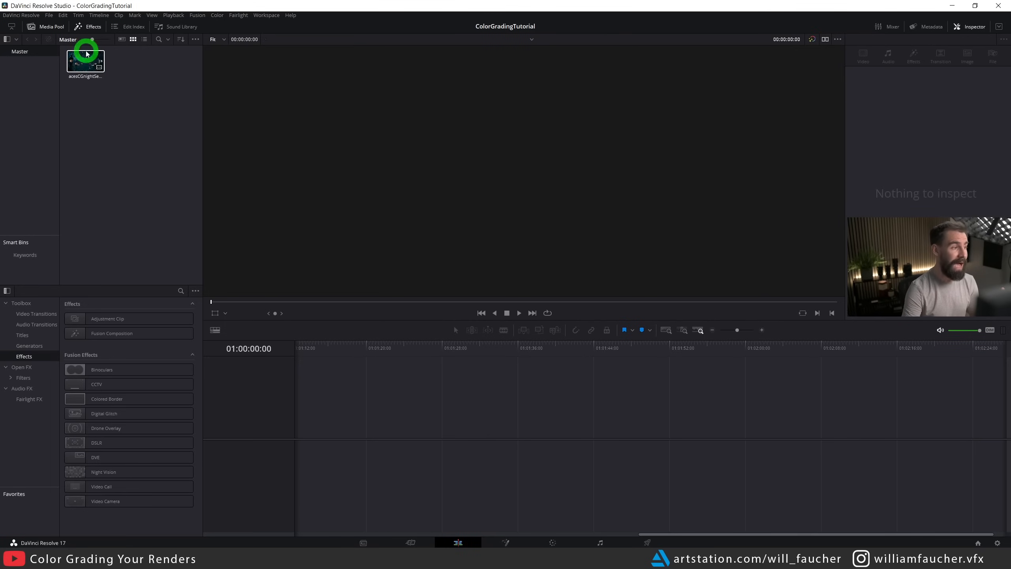
# Create a timeline from the acesCGnightSequencer clip by placing it at the start of the empty timeline.
pyautogui.moveTo(86, 54); pyautogui.dragTo(305, 417)
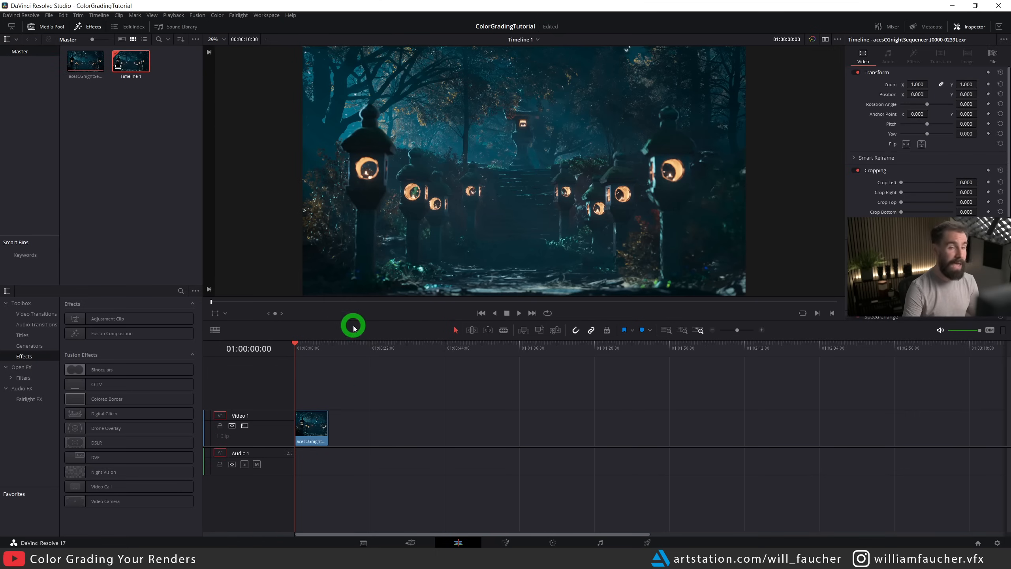
pyautogui.moveTo(295, 345)
pyautogui.mouseDown()
pyautogui.moveTo(327, 348)
pyautogui.moveTo(296, 349)
pyautogui.mouseUp()
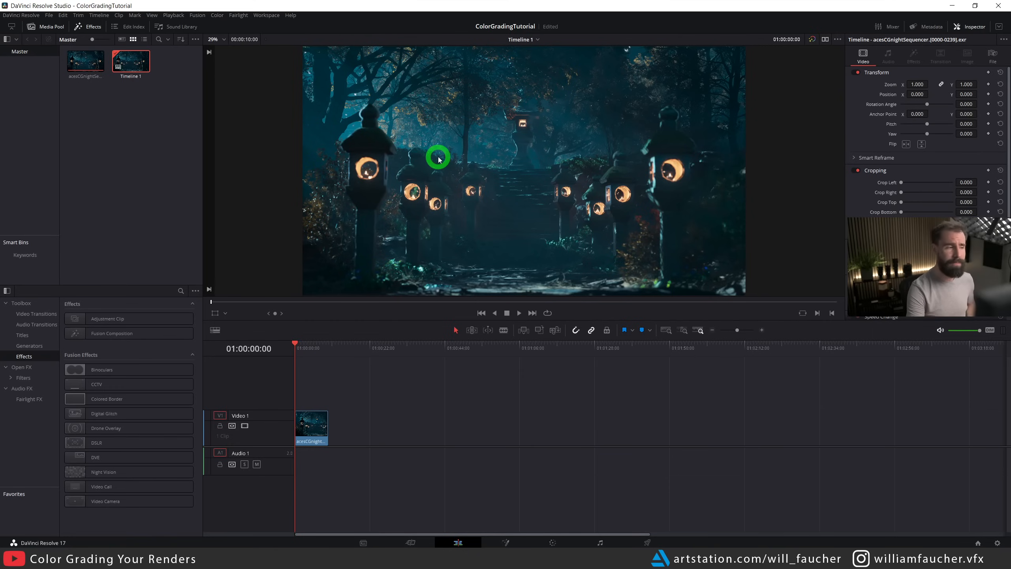
pyautogui.click(137, 136)
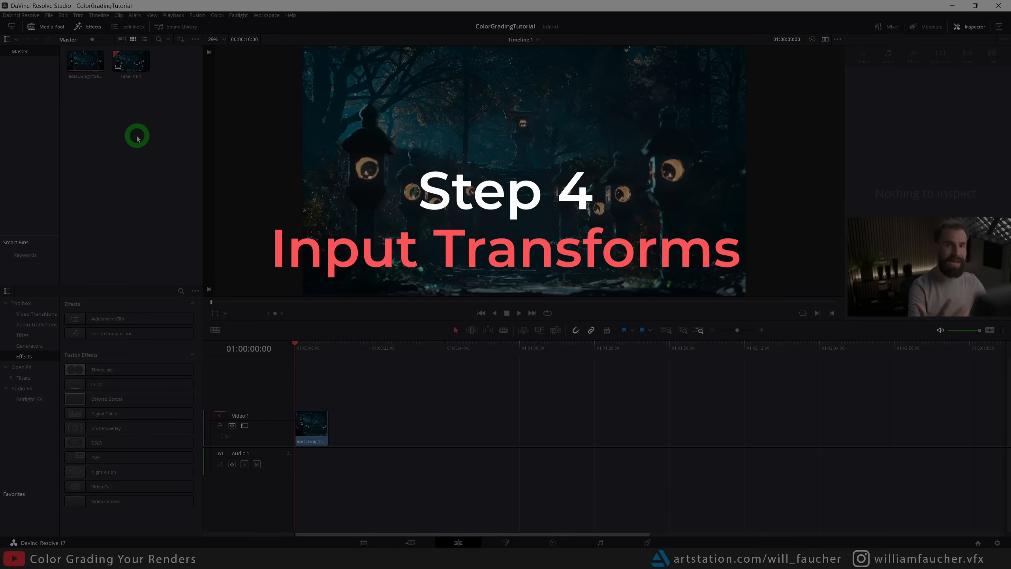
# Set the ACES Input Transform of the acesCGnightSequencer clip in the media pool to the ACEScg - CSC color space conversion.
pyautogui.click(84, 60)
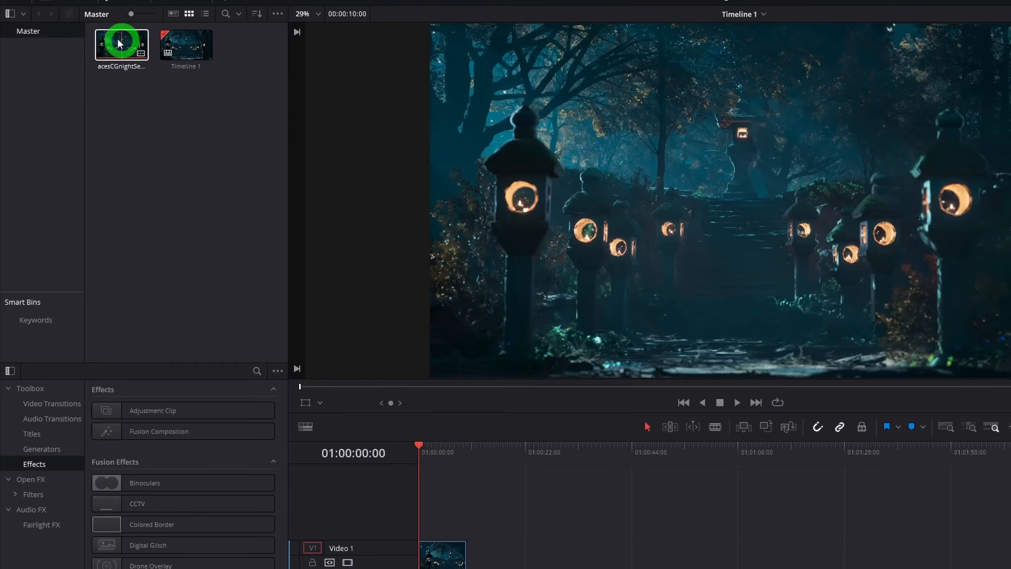
pyautogui.rightClick(114, 52)
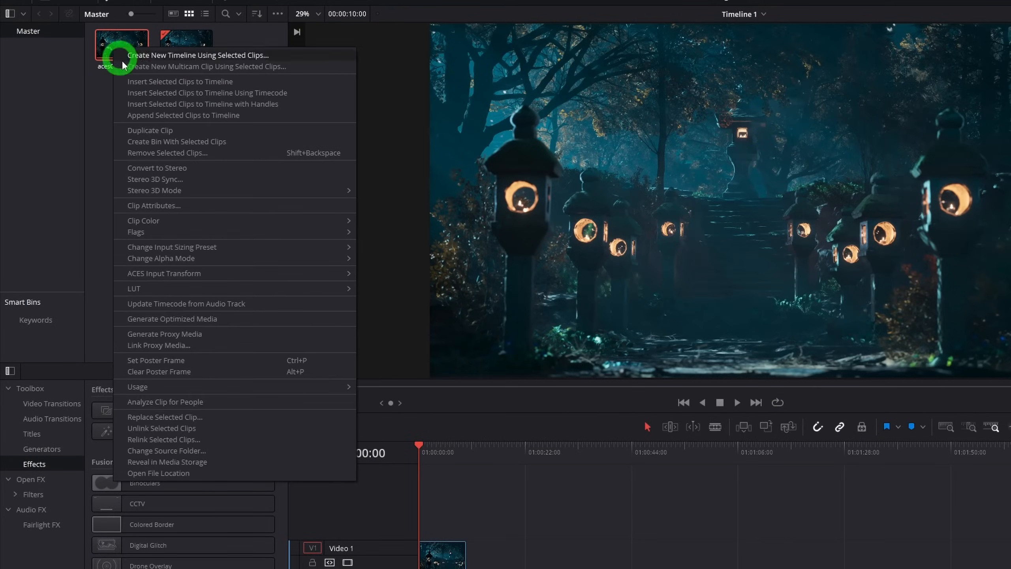
pyautogui.moveTo(184, 279)
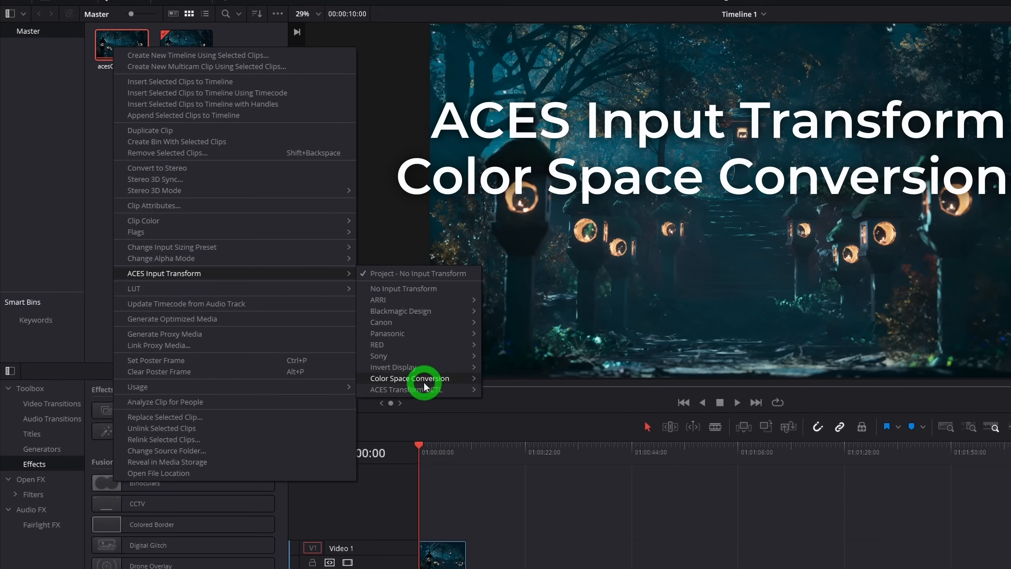
pyautogui.moveTo(425, 384)
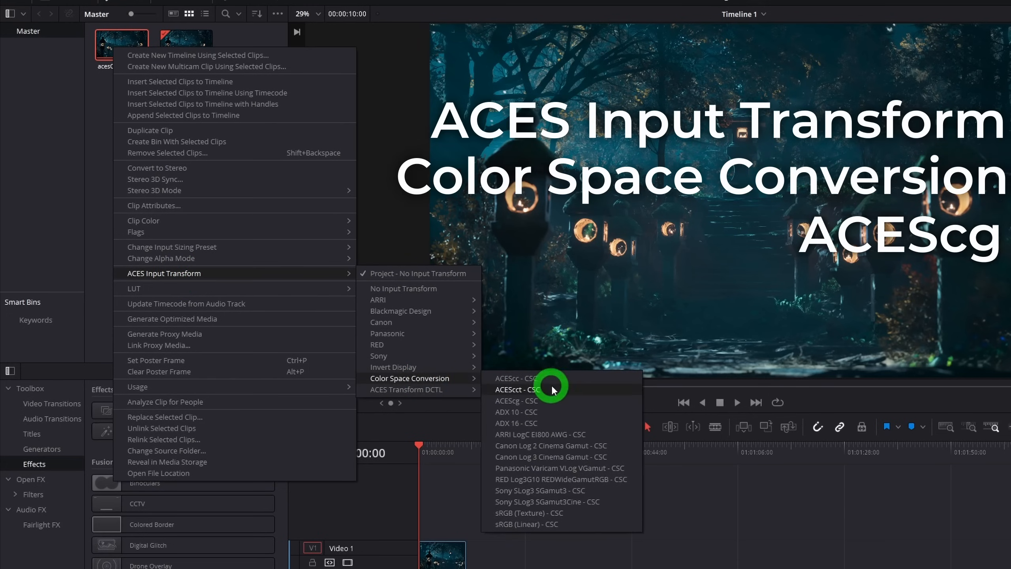
pyautogui.click(556, 405)
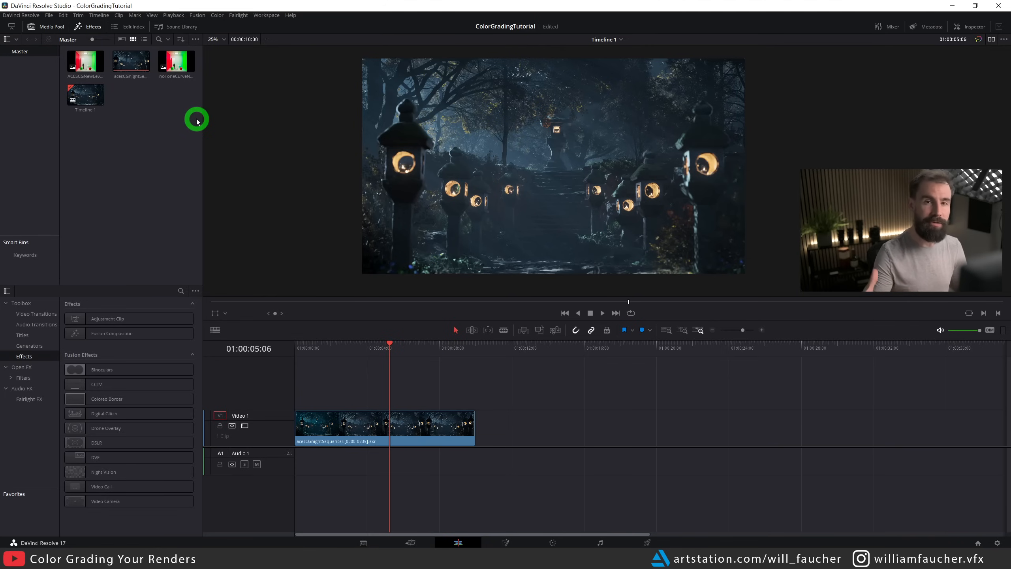
# Add the ACESCGNewLevelSequence and noToneCurveNewLevelSequence clips to Video 1 after the night sequence and move the playhead onto the noToneCurve clip.
pyautogui.keyDown('ctrl'); pyautogui.click(175, 60); pyautogui.keyUp('ctrl')
pyautogui.moveTo(176, 60); pyautogui.dragTo(558, 433)
pyautogui.click(679, 349)
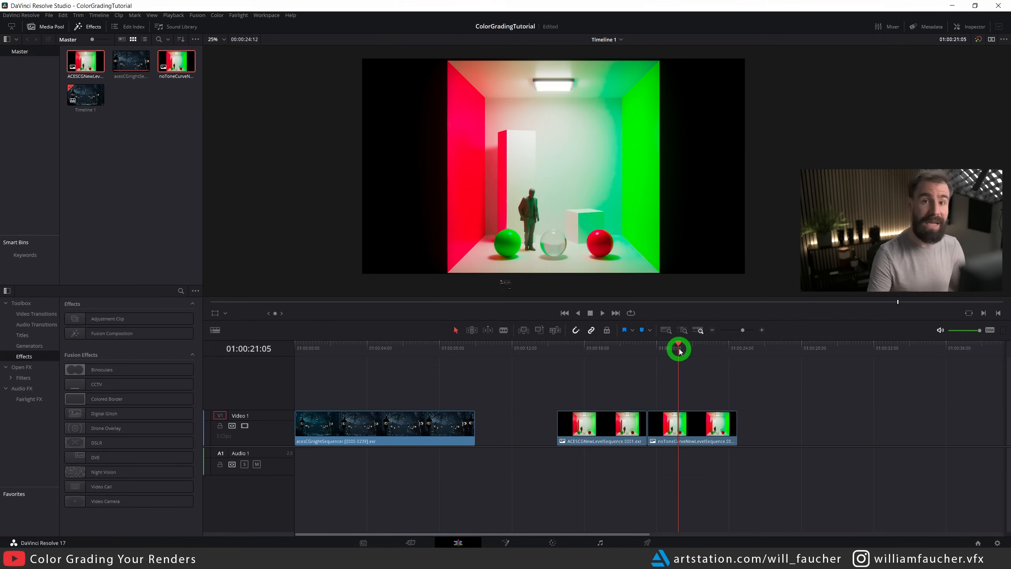
# Scrub within the noToneCurve clip and examine the colors of its red and green walls in the viewer.
pyautogui.click(588, 280)
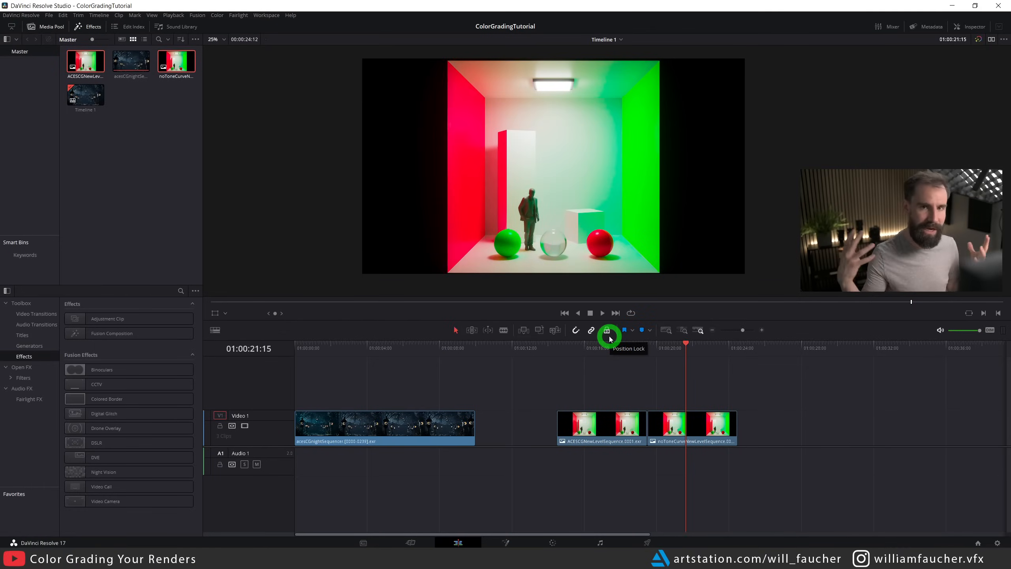
pyautogui.click(681, 346)
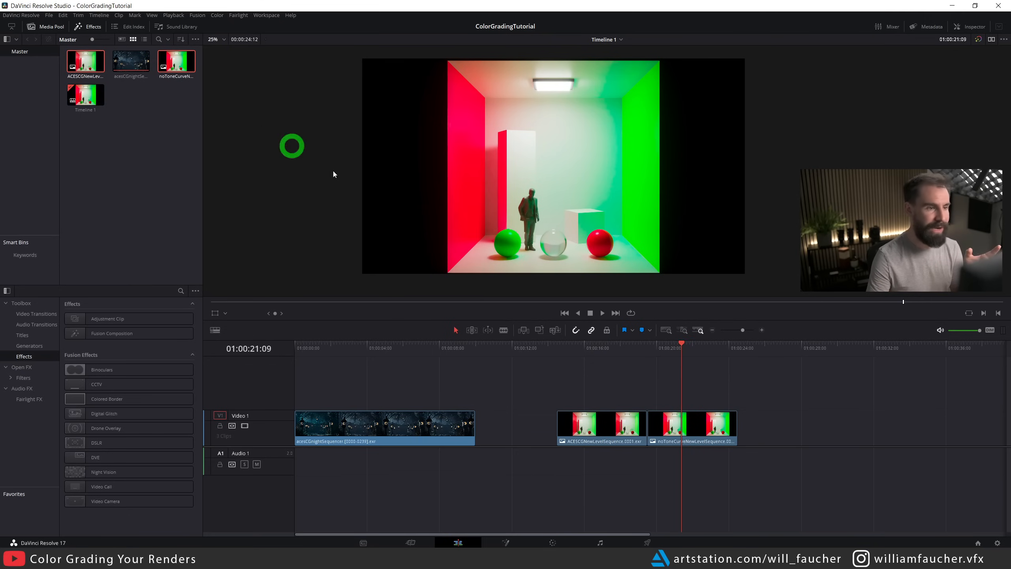
pyautogui.moveTo(668, 351); pyautogui.dragTo(676, 350)
pyautogui.click(505, 127)
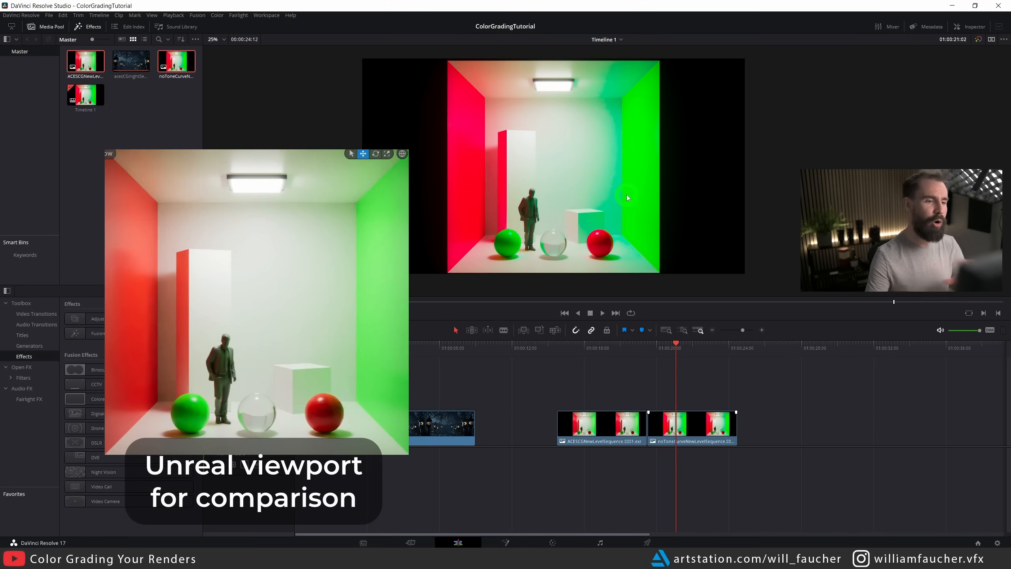
pyautogui.moveTo(675, 342); pyautogui.dragTo(678, 343)
pyautogui.click(321, 167)
# Try the ACEScg - CSC color space conversion as the ACES Input Transform of the noToneCurve clip.
pyautogui.click(146, 130)
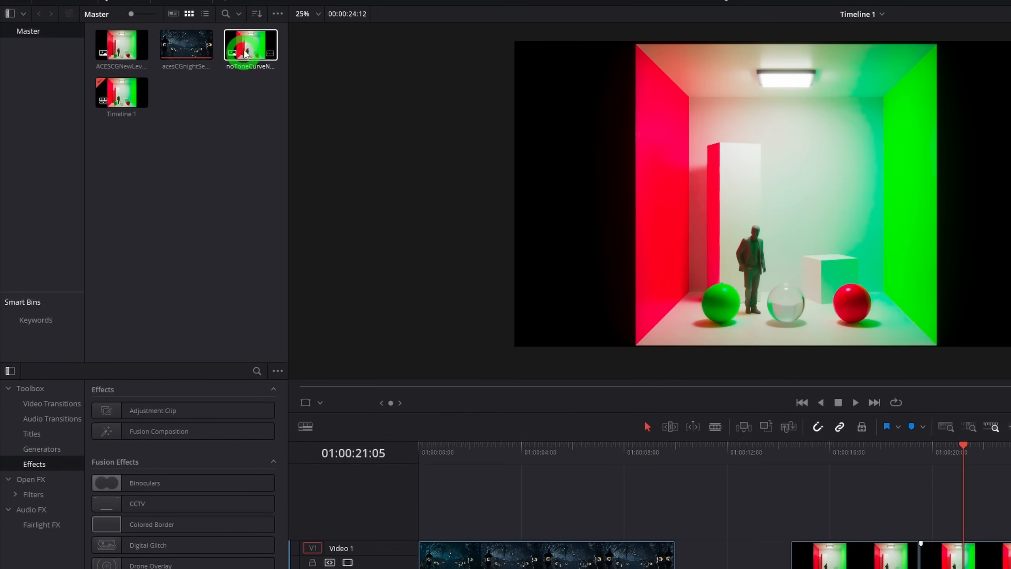
pyautogui.rightClick(173, 59)
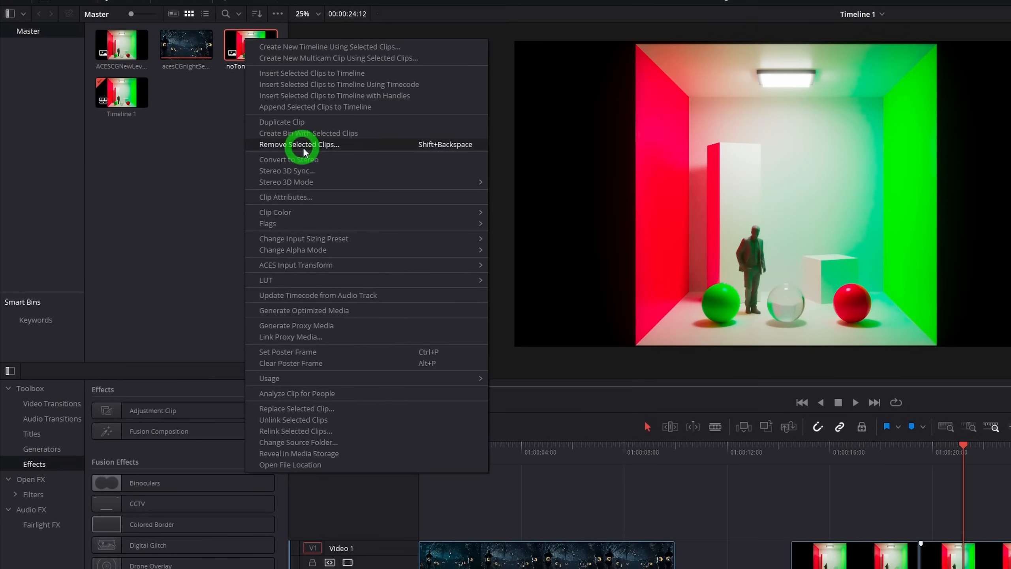
pyautogui.moveTo(337, 266)
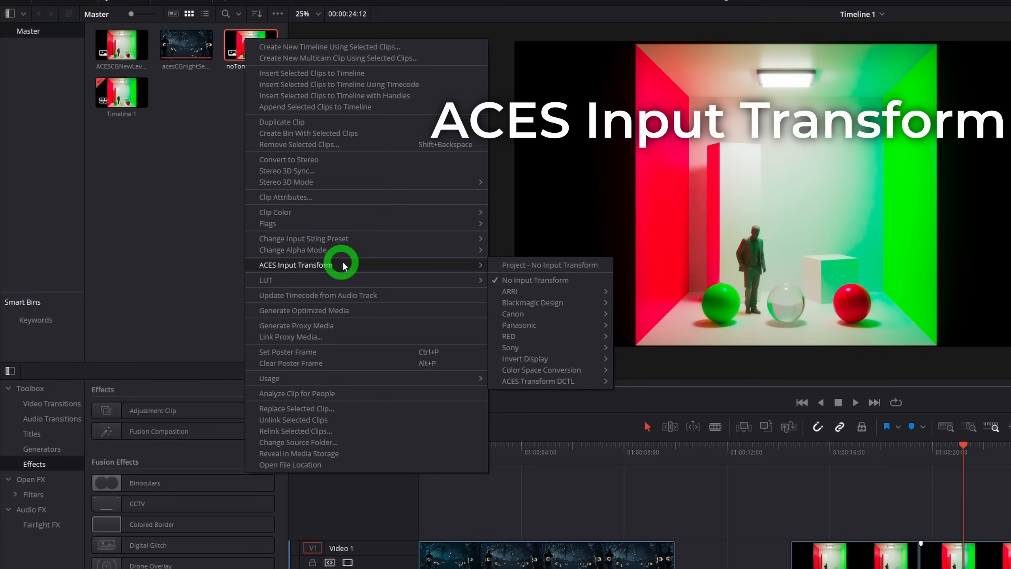
pyautogui.click(560, 371)
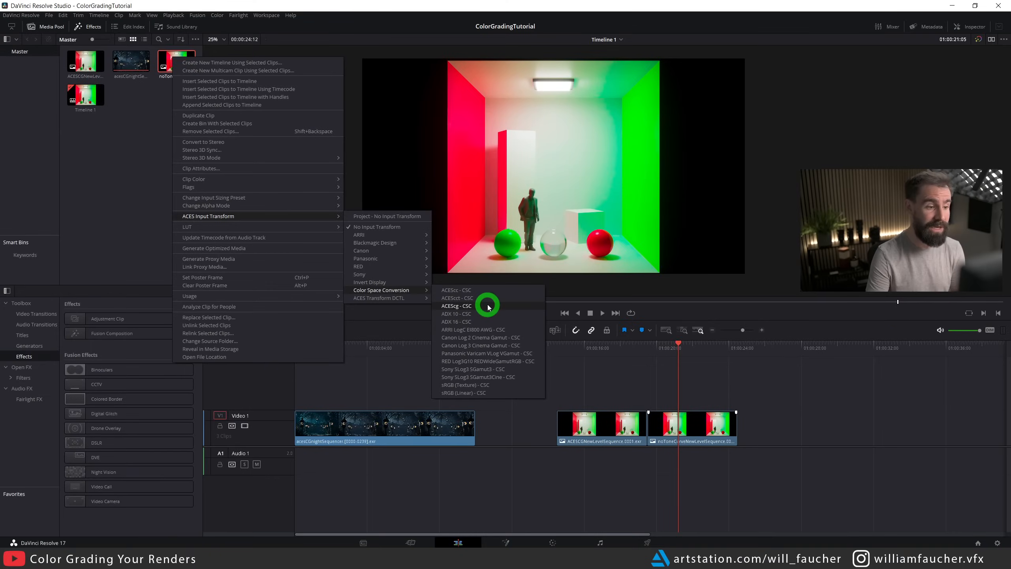
pyautogui.click(488, 306)
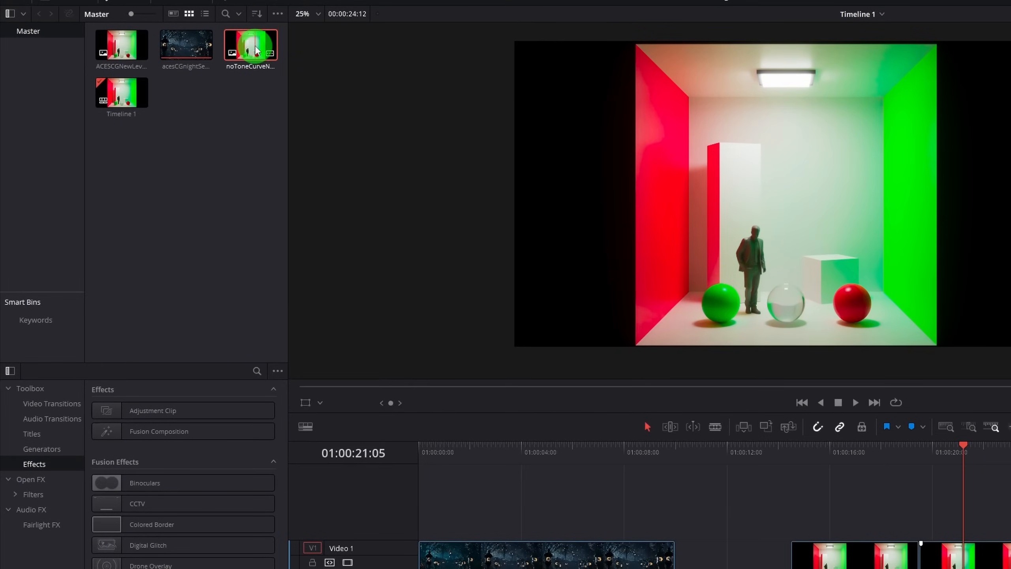
# Set the ACES Input Transform of the noToneCurve clip to the sRGB (Linear) - CSC color space conversion.
pyautogui.rightClick(179, 62)
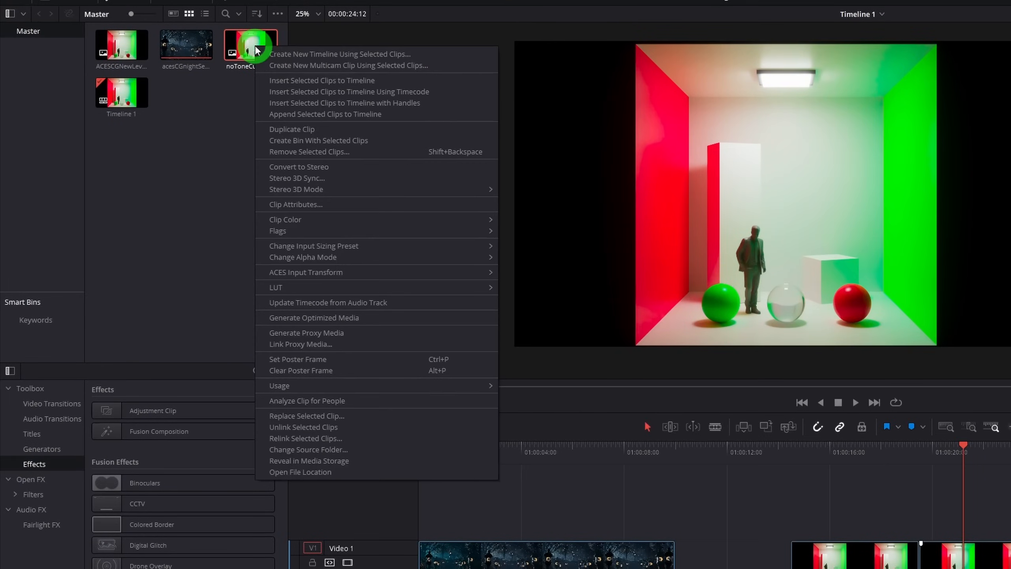
pyautogui.moveTo(402, 272)
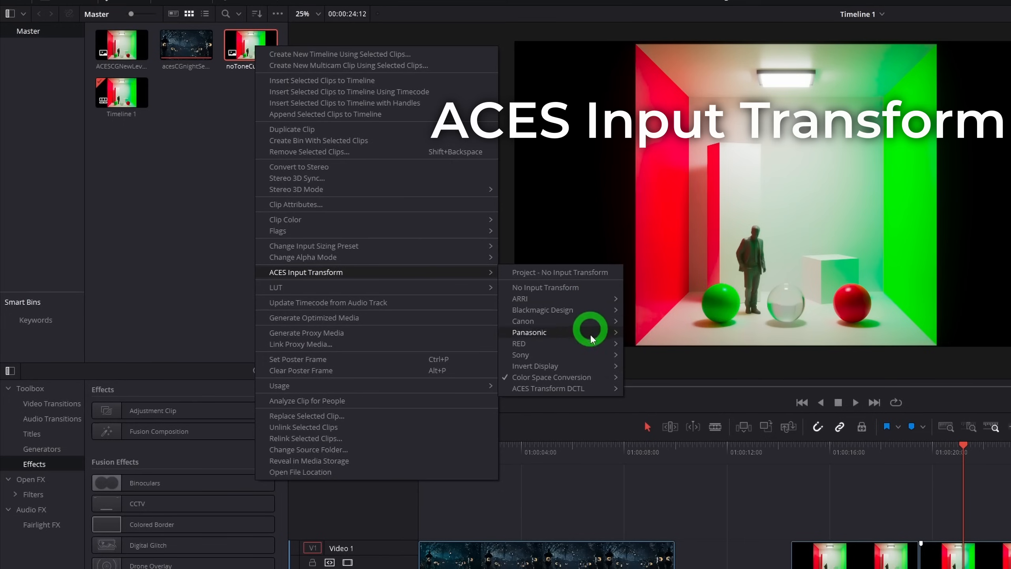
pyautogui.moveTo(591, 378)
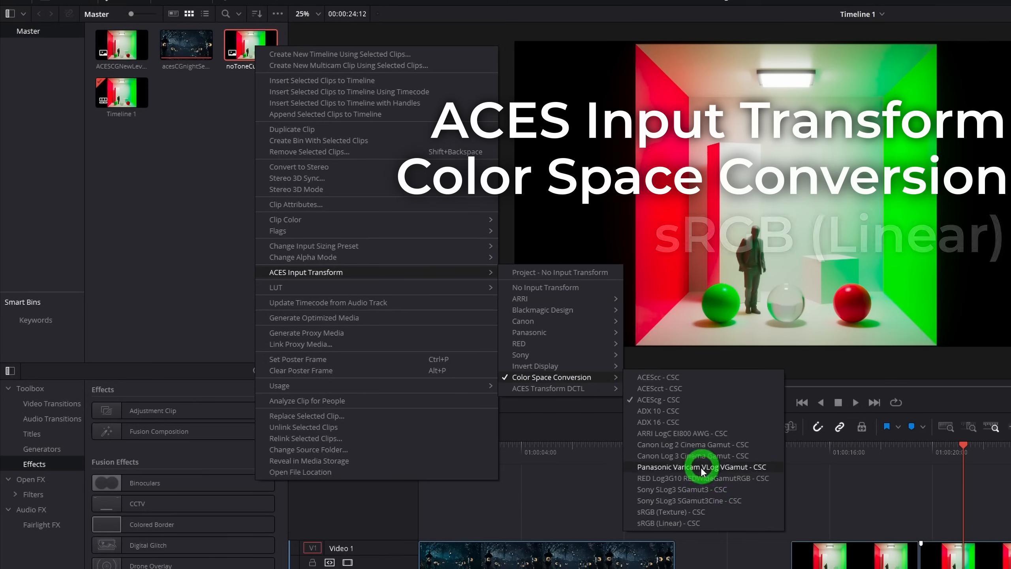
pyautogui.click(722, 522)
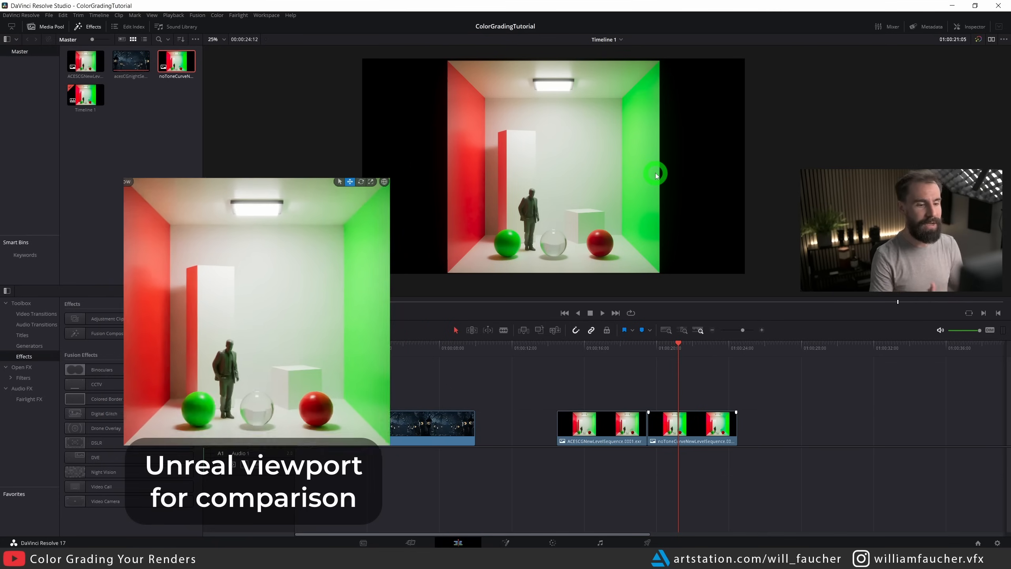
# Move the playhead to the ACESCGNewLevelSequence clip and set its ACES Input Transform to ACEScg - CSC.
pyautogui.click(597, 356)
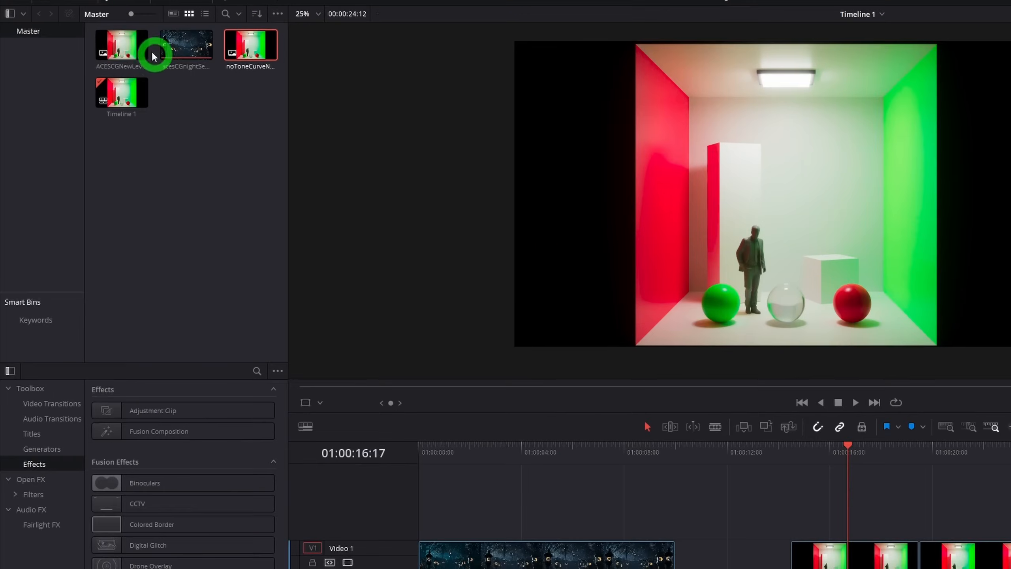
pyautogui.rightClick(85, 63)
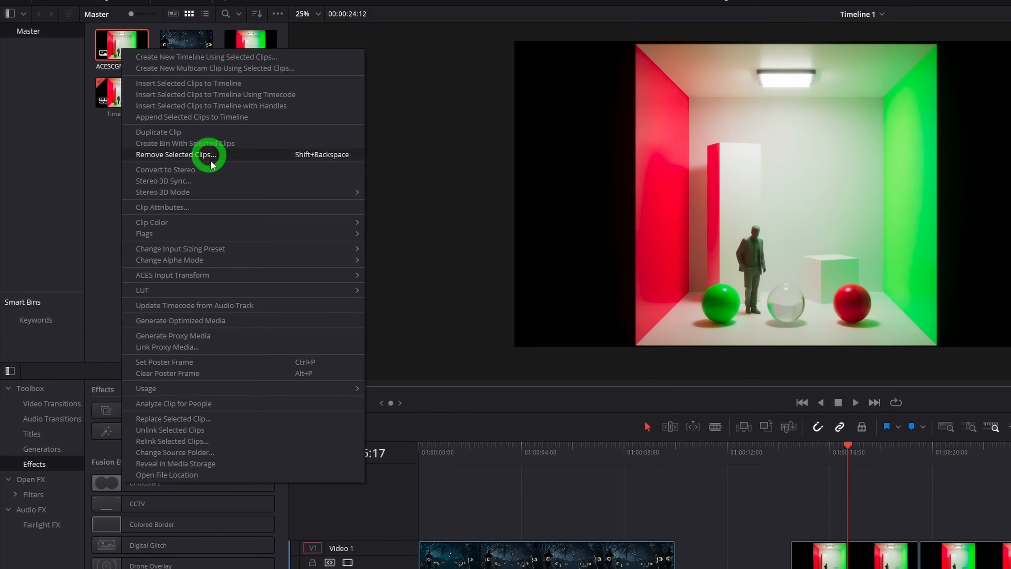
pyautogui.moveTo(232, 277)
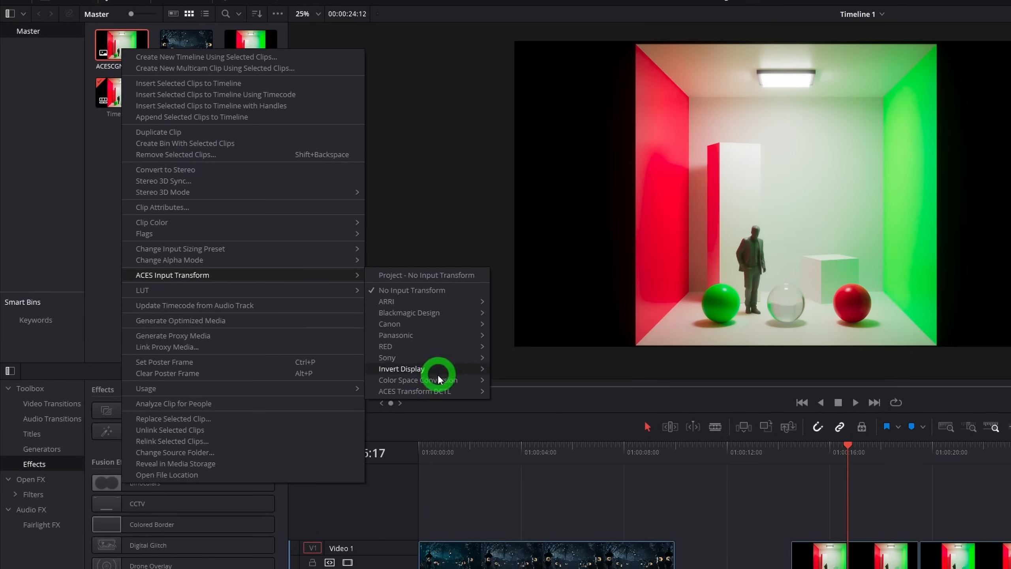
pyautogui.moveTo(440, 383)
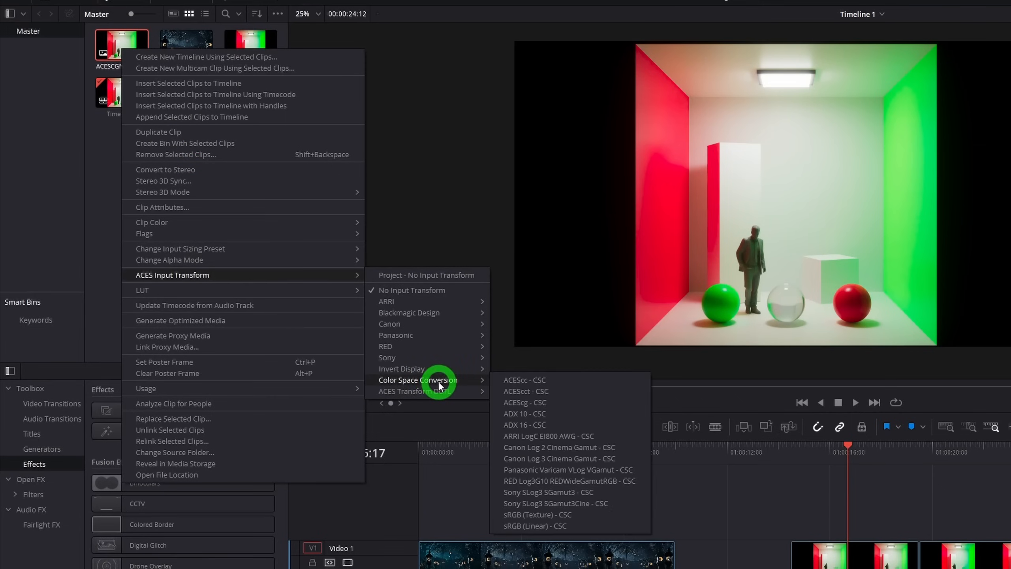
pyautogui.click(580, 407)
# Scrub between the ACESCG and noToneCurve clips on the timeline to compare their wall colors in the viewer.
pyautogui.moveTo(873, 458); pyautogui.dragTo(858, 433)
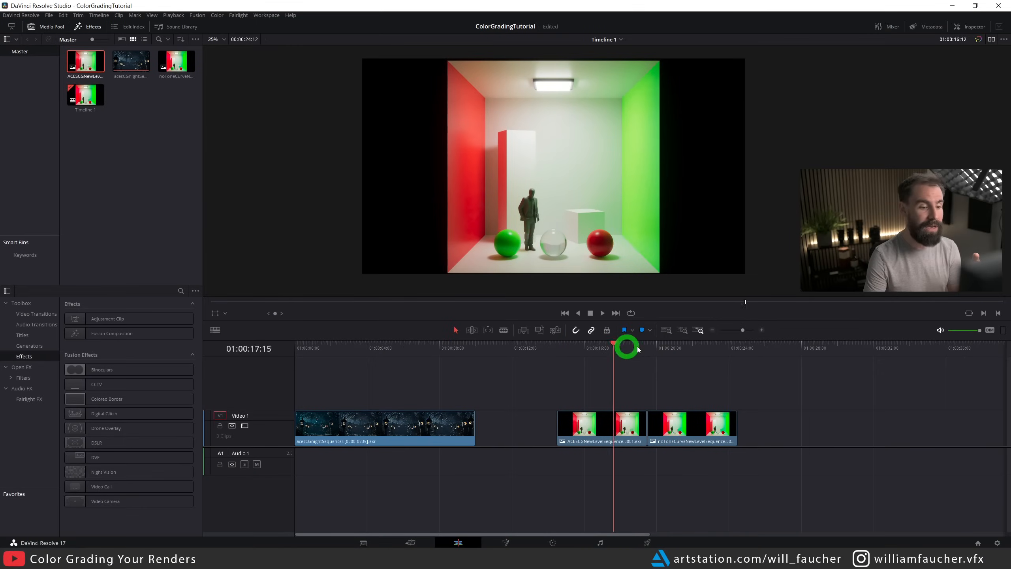
pyautogui.moveTo(625, 343); pyautogui.dragTo(623, 341)
pyautogui.click(602, 125)
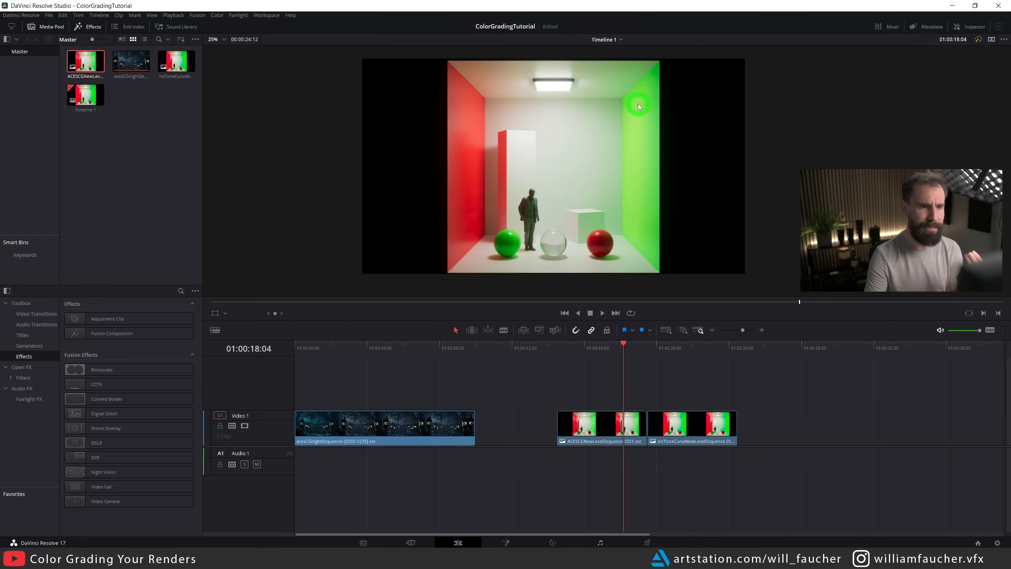
pyautogui.click(637, 346)
pyautogui.moveTo(638, 348); pyautogui.dragTo(675, 350)
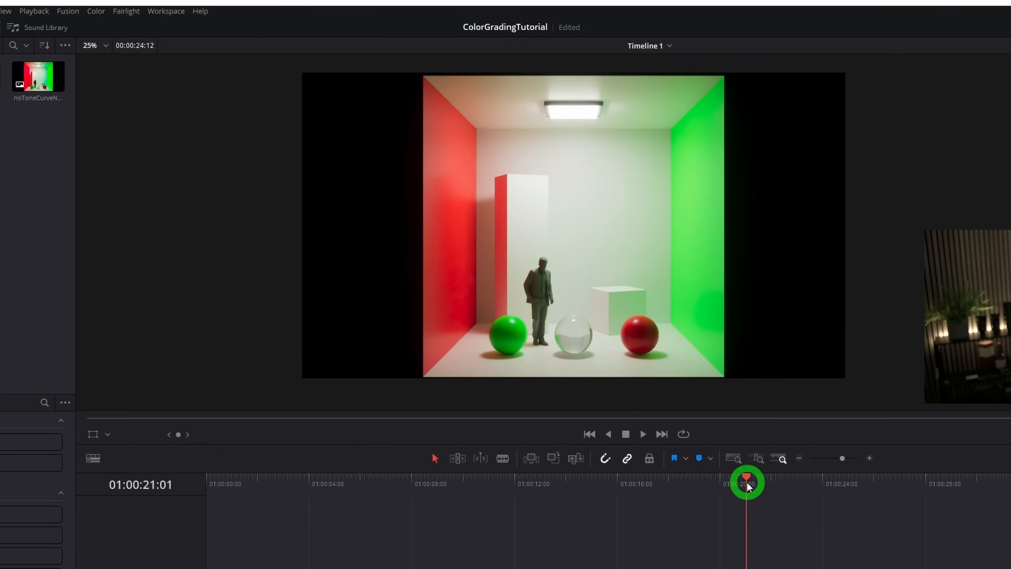
# Scrub within the ACESCGNewLevelSequence clip on the timeline to examine its red and green walls.
pyautogui.moveTo(748, 485); pyautogui.dragTo(641, 483)
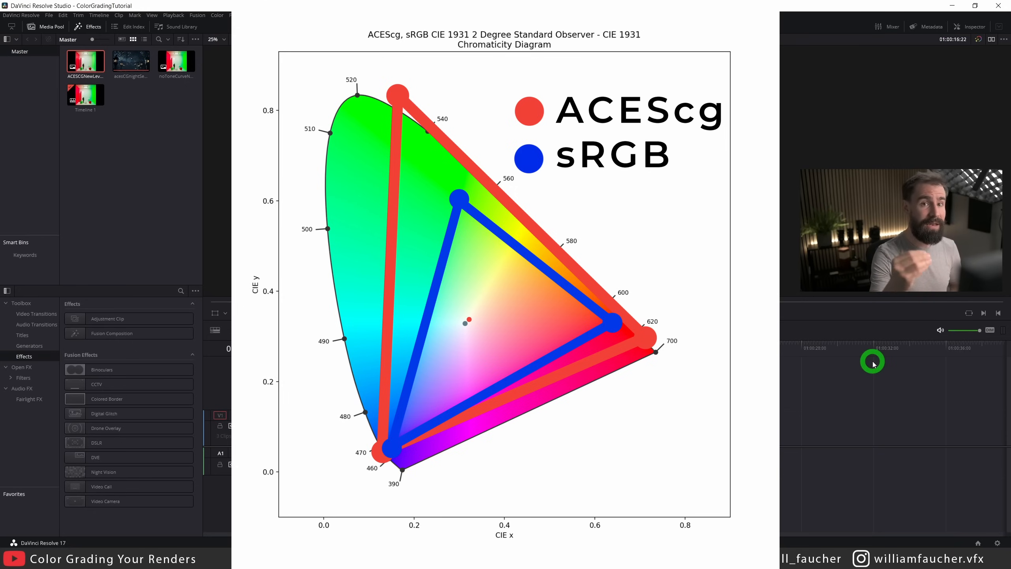
pyautogui.click(792, 331)
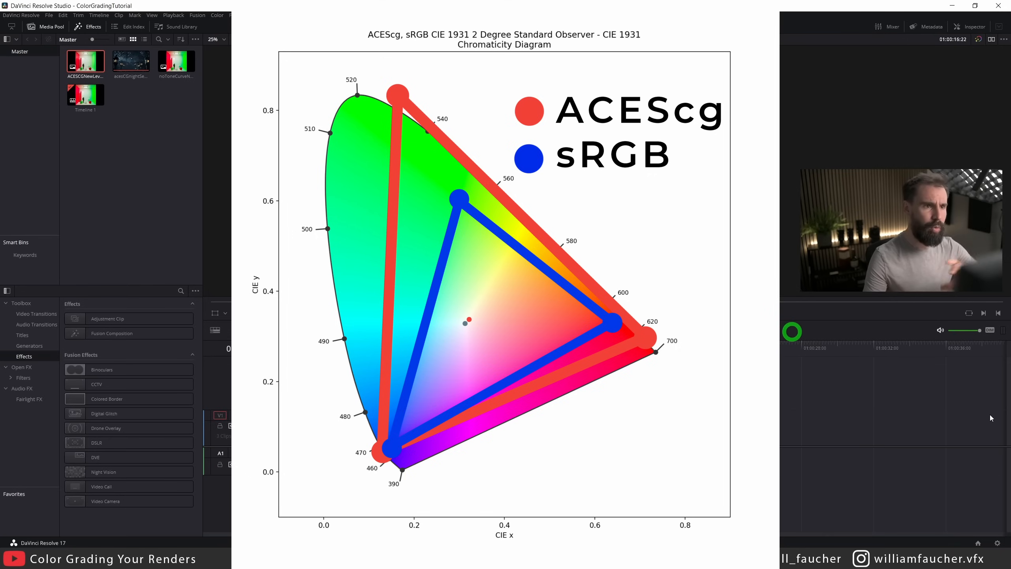
pyautogui.moveTo(988, 418)
pyautogui.mouseDown()
pyautogui.moveTo(986, 443)
pyautogui.moveTo(920, 391)
pyautogui.mouseUp()
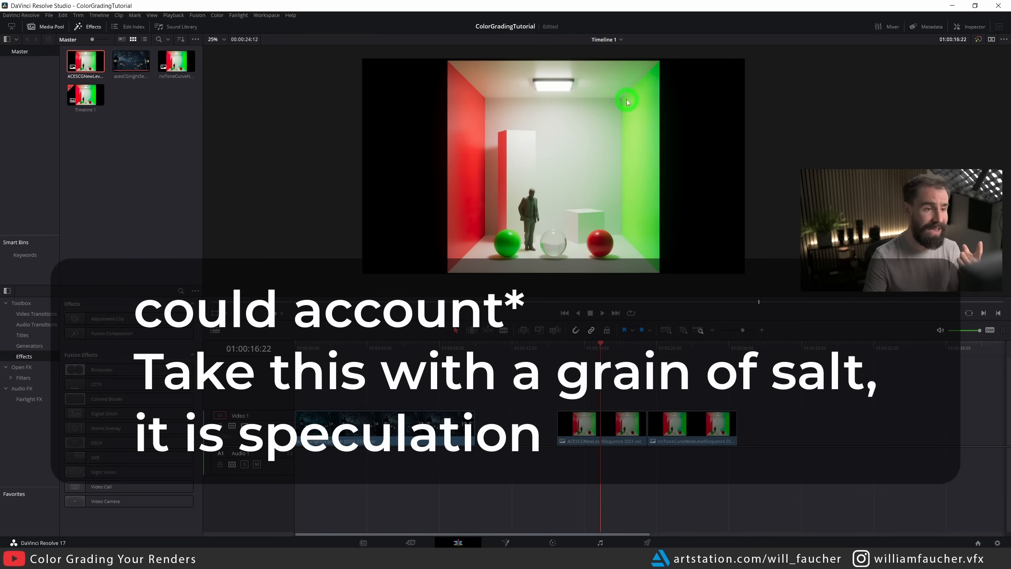
pyautogui.moveTo(601, 345); pyautogui.dragTo(622, 347)
pyautogui.click(702, 382)
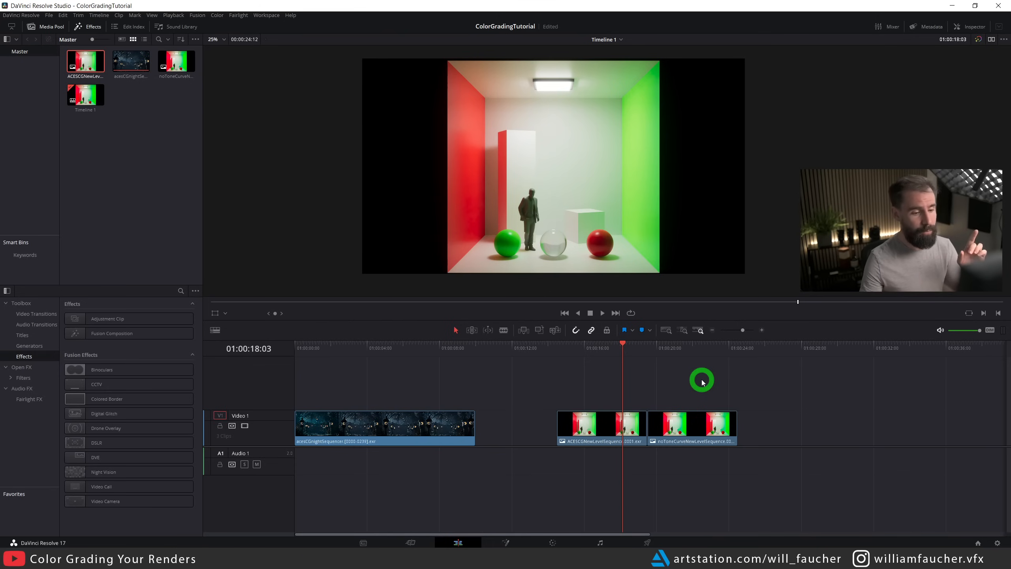
# Delete the ACESCG and noToneCurve box clips from the timeline and bring the night sequence up on the Color page.
pyautogui.click(385, 346)
pyautogui.moveTo(584, 386); pyautogui.dragTo(771, 462)
pyautogui.press('Delete')
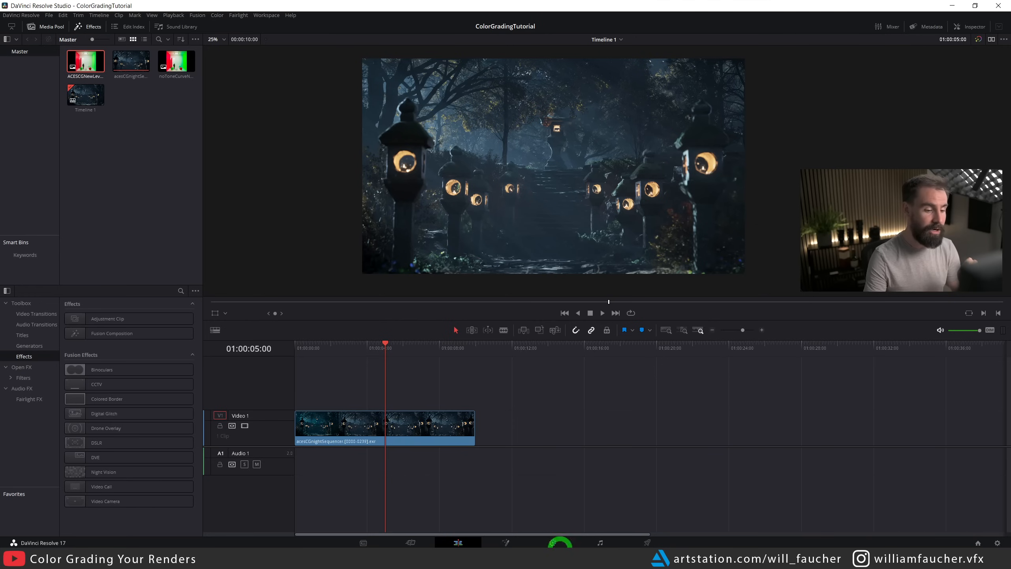
pyautogui.click(551, 543)
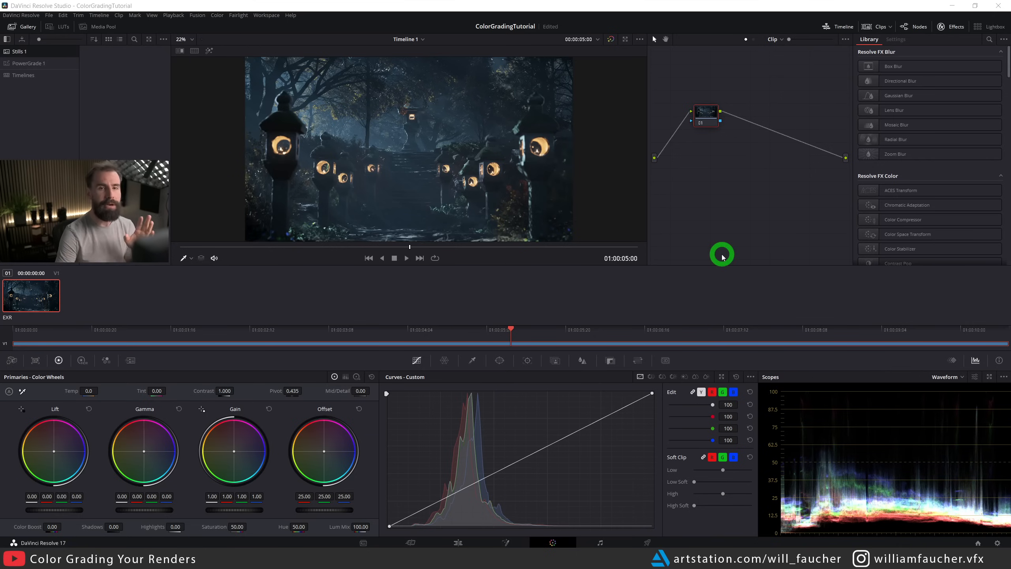
# Try out a new corrector node after node 01 in the node graph and delete it again.
pyautogui.moveTo(710, 112)
pyautogui.mouseDown()
pyautogui.moveTo(738, 98)
pyautogui.moveTo(702, 126)
pyautogui.moveTo(689, 122)
pyautogui.moveTo(690, 101)
pyautogui.moveTo(676, 101)
pyautogui.moveTo(693, 106)
pyautogui.mouseUp()
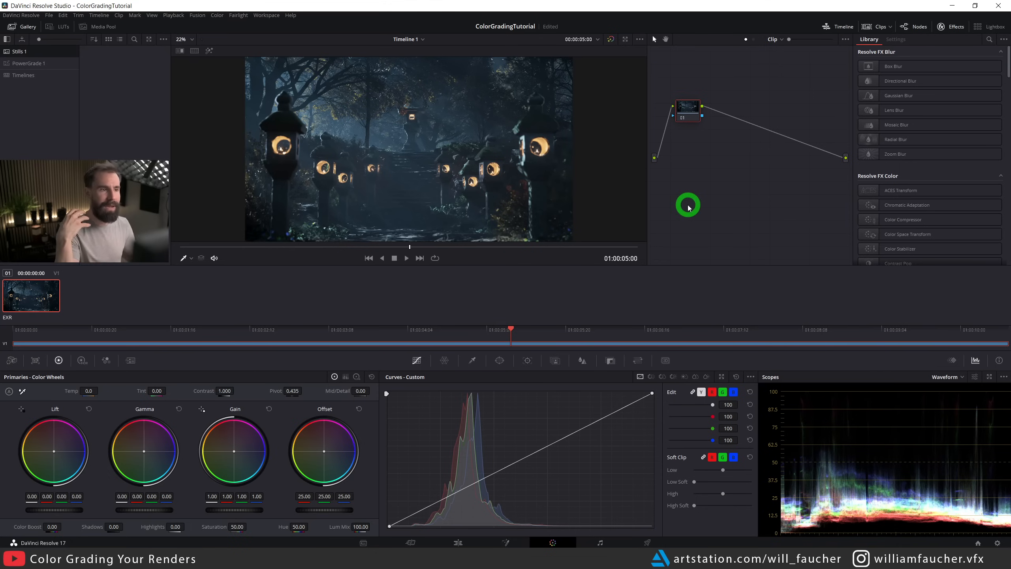
pyautogui.hotkey('alt', 's')
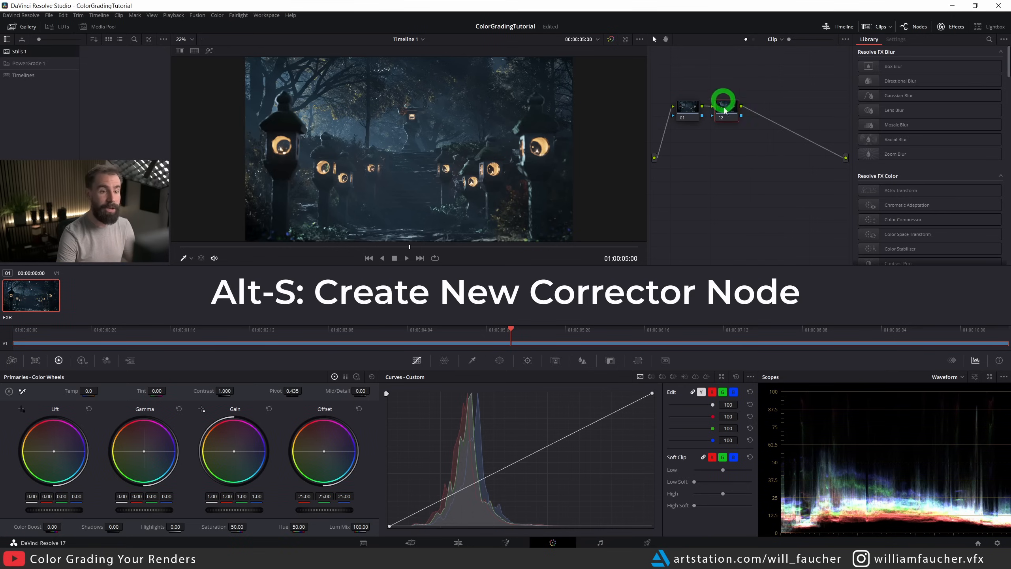
pyautogui.moveTo(744, 104); pyautogui.dragTo(776, 95)
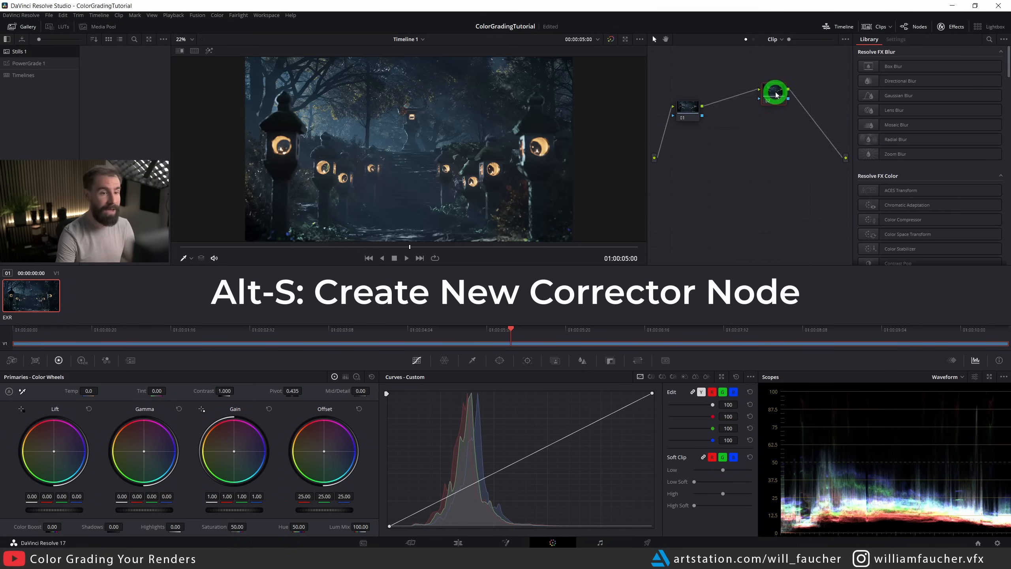
pyautogui.moveTo(88, 390); pyautogui.dragTo(522, 183)
pyautogui.moveTo(780, 99)
pyautogui.mouseDown()
pyautogui.moveTo(764, 116)
pyautogui.moveTo(774, 130)
pyautogui.moveTo(774, 101)
pyautogui.mouseUp()
pyautogui.press('Delete')
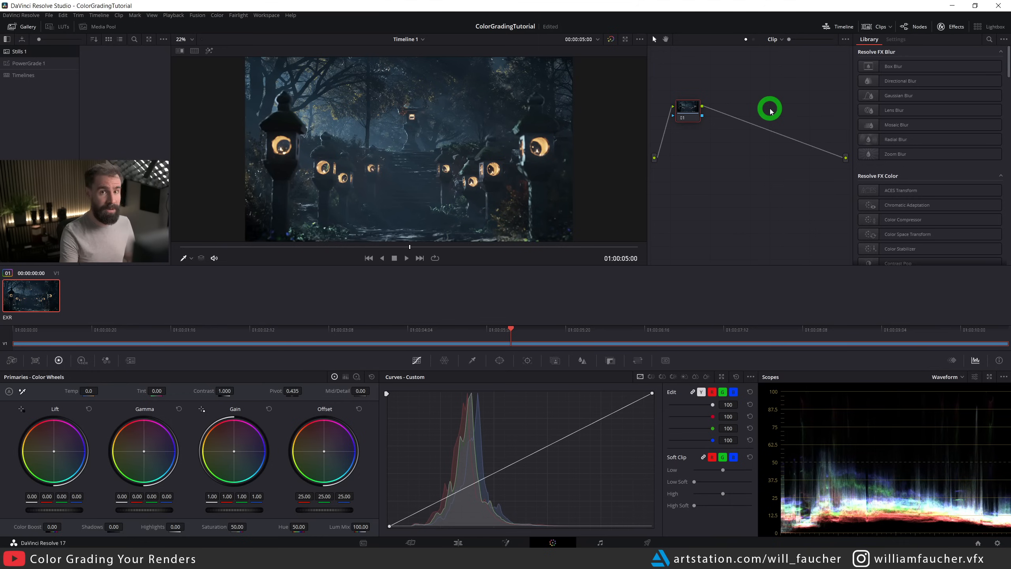
# Scrub back through the night sequence and park the playhead at 01:00:01:20.
pyautogui.moveTo(688, 114); pyautogui.dragTo(695, 110)
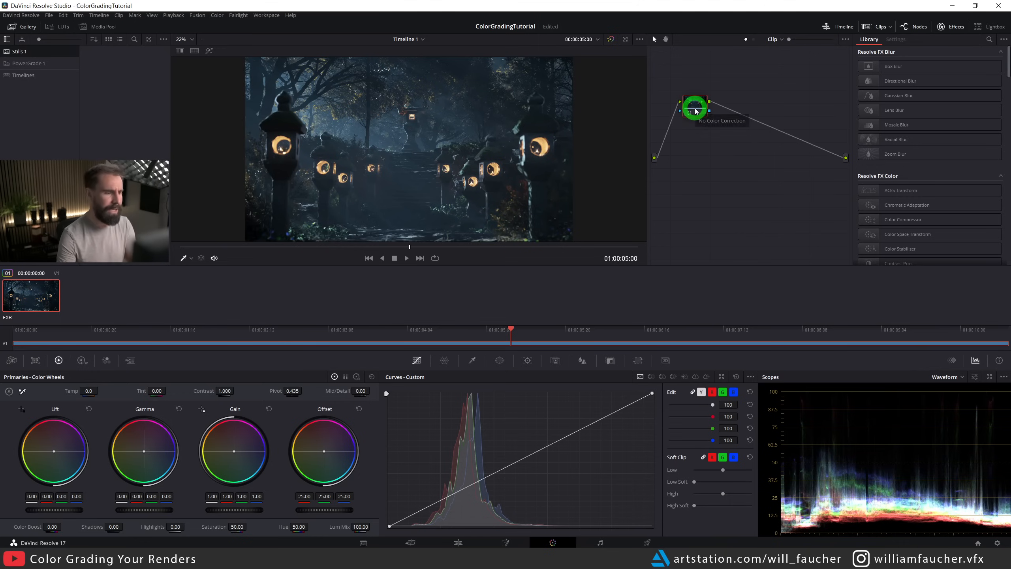
pyautogui.click(469, 338)
pyautogui.moveTo(470, 338); pyautogui.dragTo(5, 352)
pyautogui.click(195, 338)
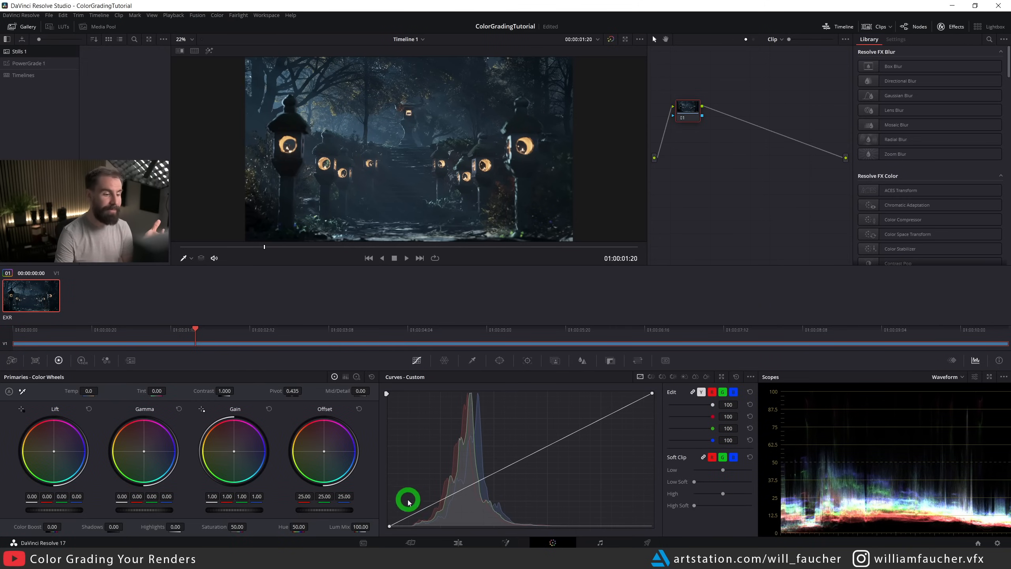
# Try raising the upper midtones of node 01 with a point on the custom curve.
pyautogui.click(566, 432)
pyautogui.moveTo(567, 434); pyautogui.dragTo(567, 418)
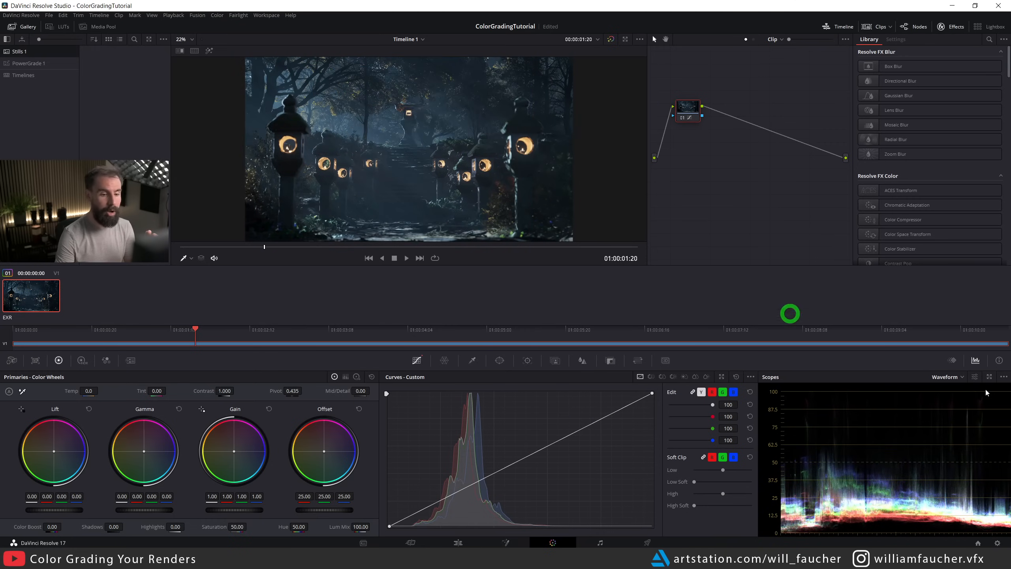
# Examine the image in the Parade, Vectorscope and Histogram scopes, and return the scope display to Waveform.
pyautogui.click(950, 378)
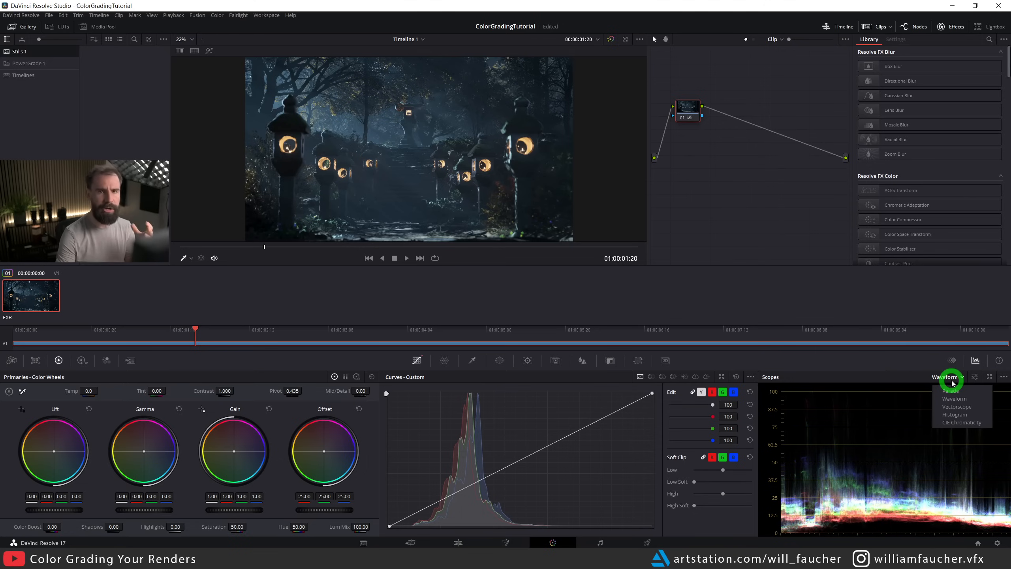
pyautogui.click(952, 383)
pyautogui.click(952, 378)
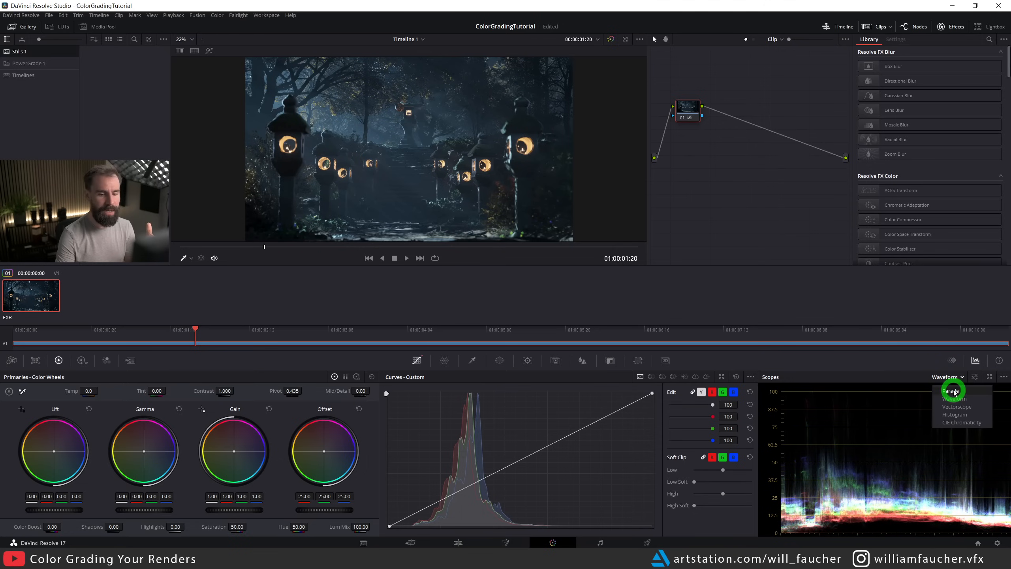
pyautogui.click(952, 389)
pyautogui.click(953, 377)
pyautogui.click(952, 406)
pyautogui.click(961, 378)
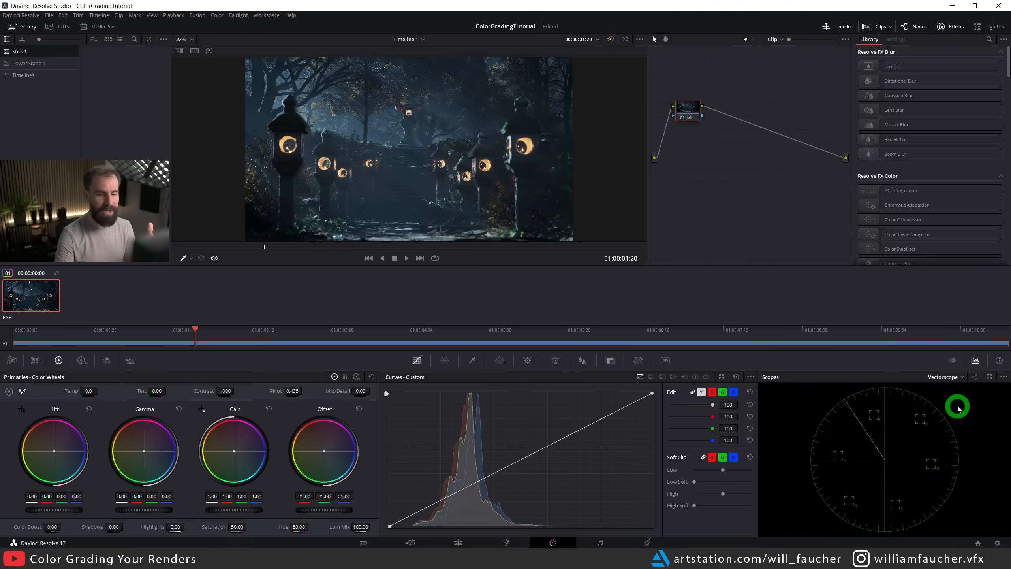
pyautogui.click(952, 414)
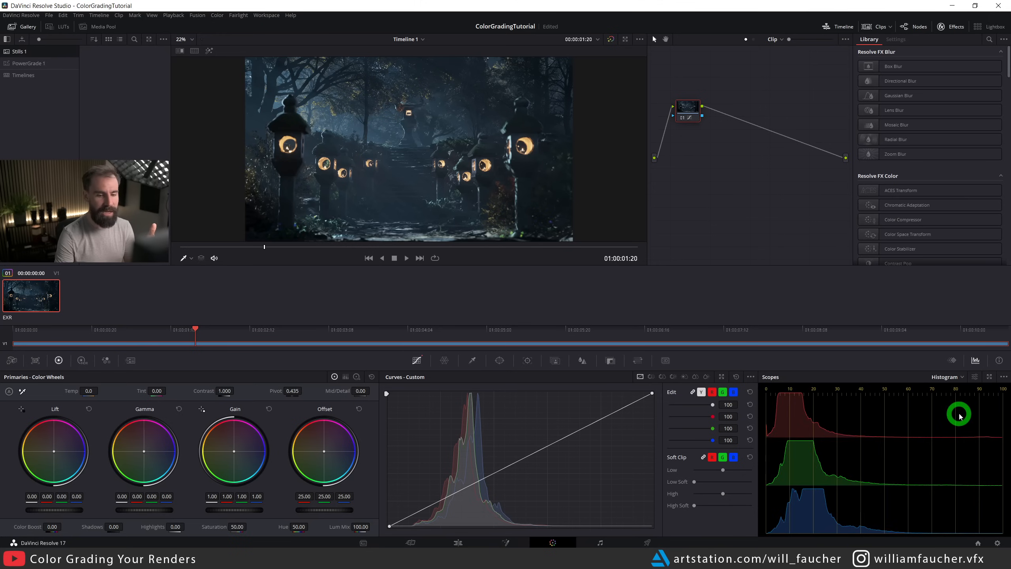
pyautogui.click(945, 378)
pyautogui.click(949, 390)
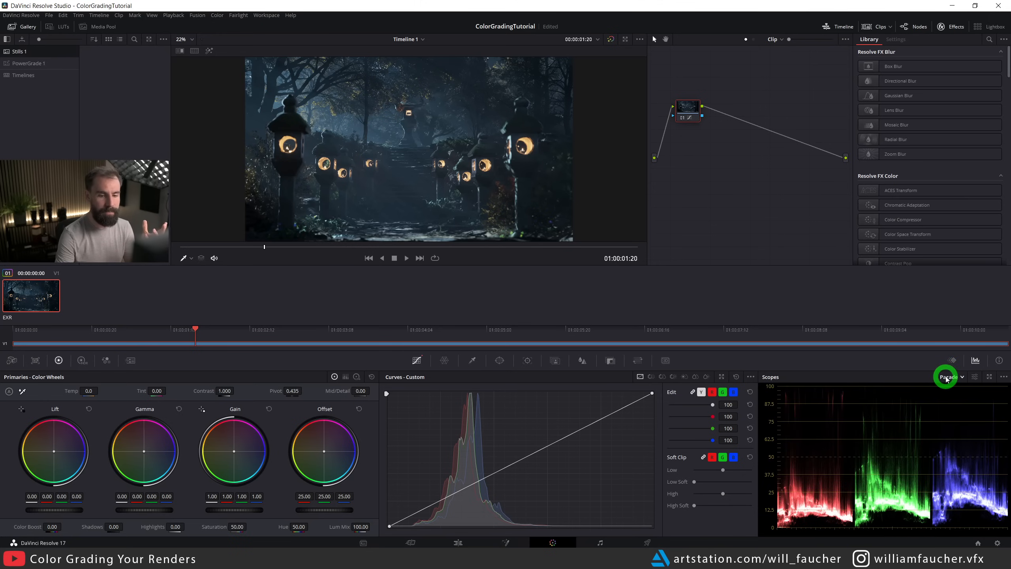
pyautogui.click(948, 378)
pyautogui.click(962, 398)
pyautogui.click(822, 410)
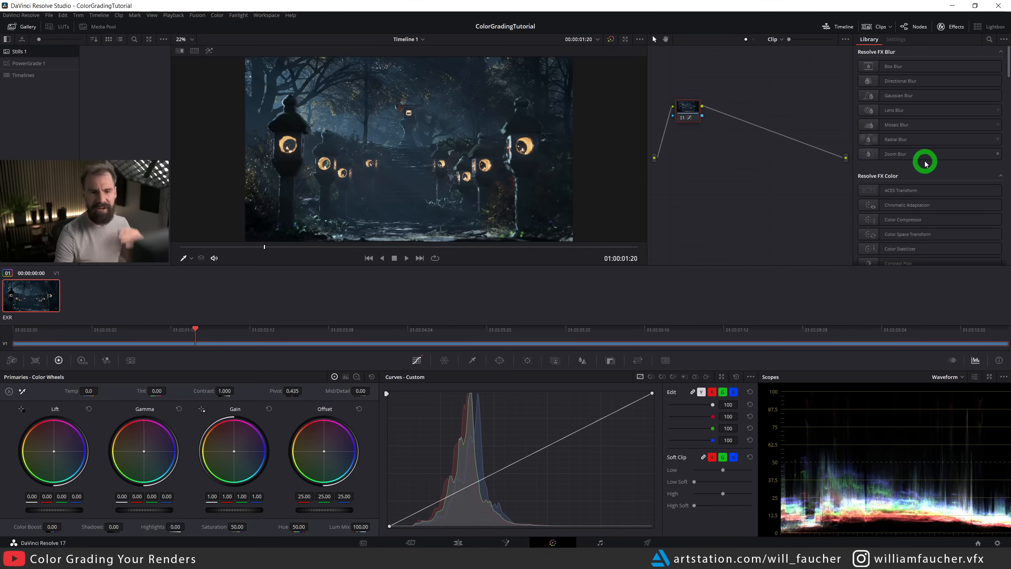
# Browse the available Resolve FX categories in the effects library, from Blur and Color through to Revival.
pyautogui.scroll(-3, 912, 125)
pyautogui.scroll(-6, 912, 124)
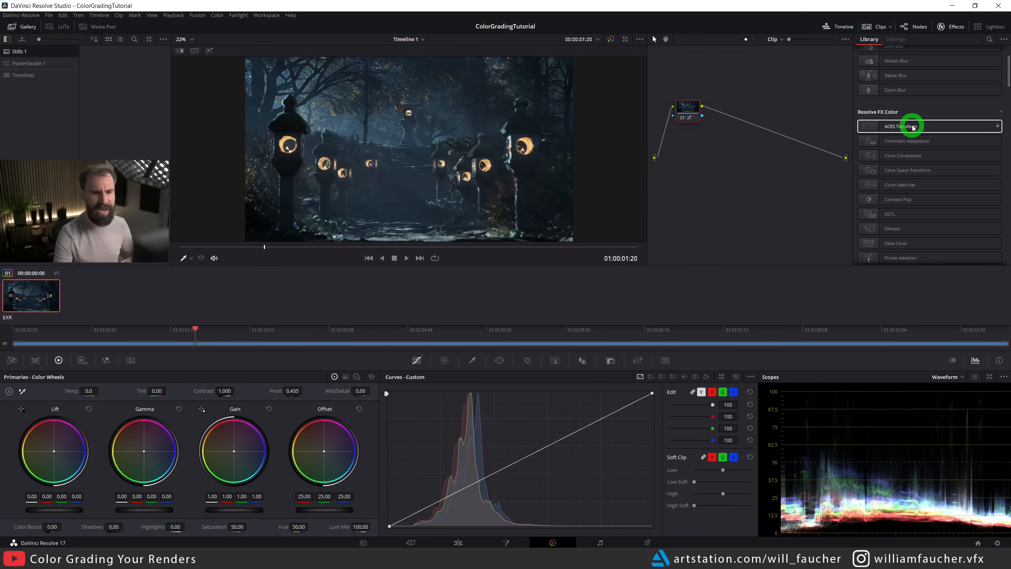
pyautogui.scroll(-2, 912, 127)
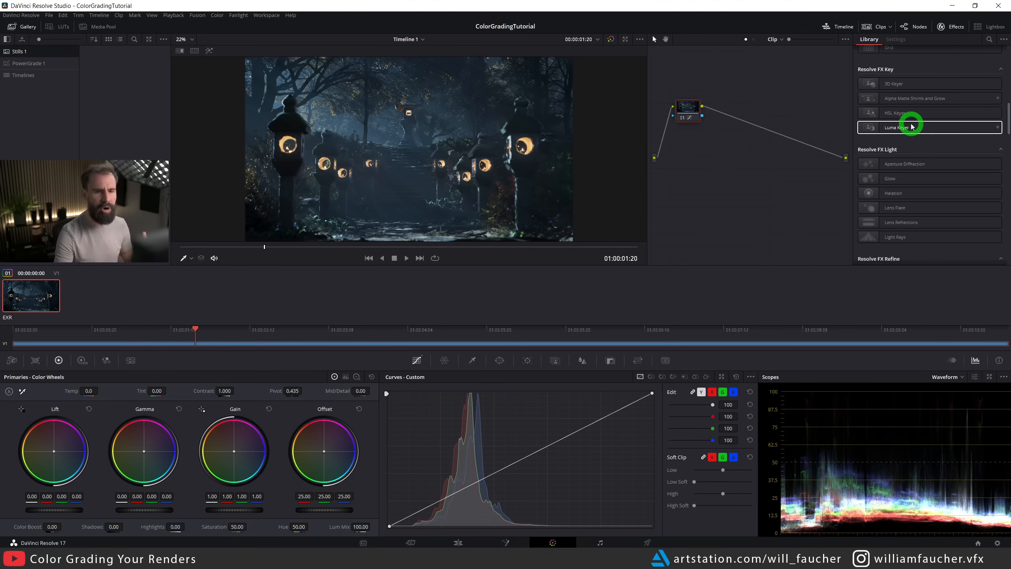
pyautogui.scroll(-3, 909, 159)
pyautogui.scroll(-10, 910, 158)
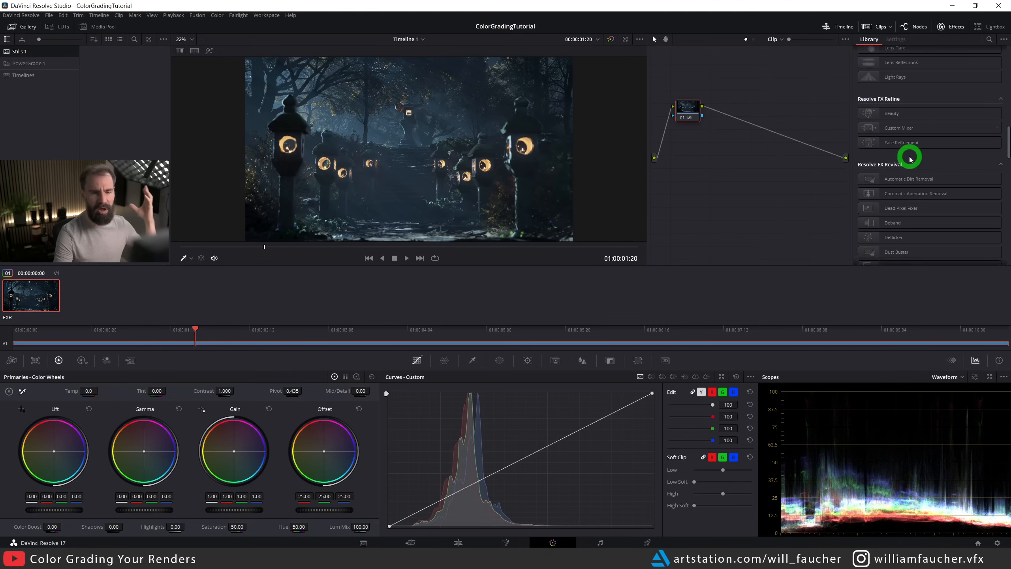
pyautogui.scroll(20, 935, 155)
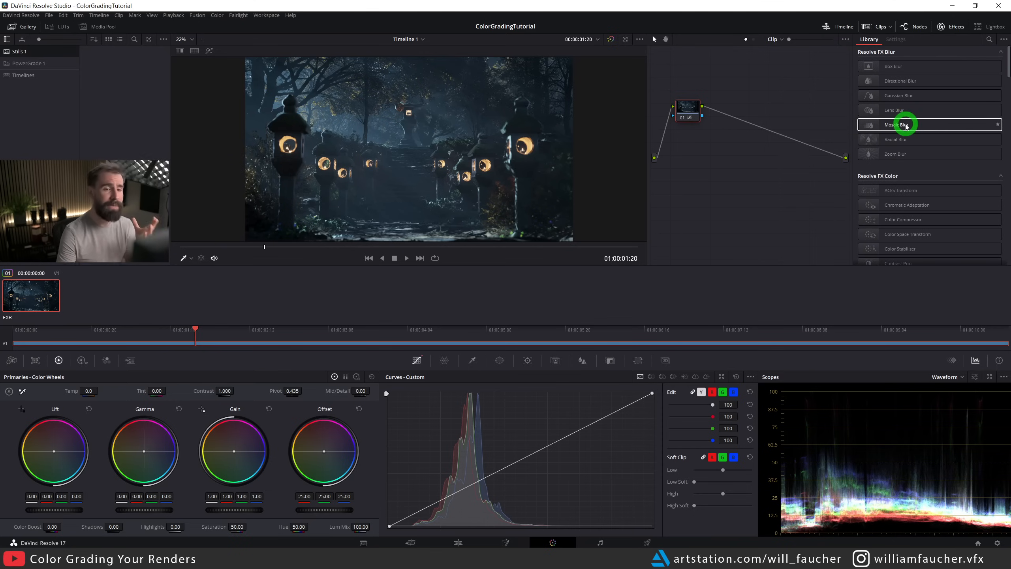
# Undo the trial curve edit on node 01 and add a corrector node after it labelled Tone.
pyautogui.hotkey('ctrl', 'z')
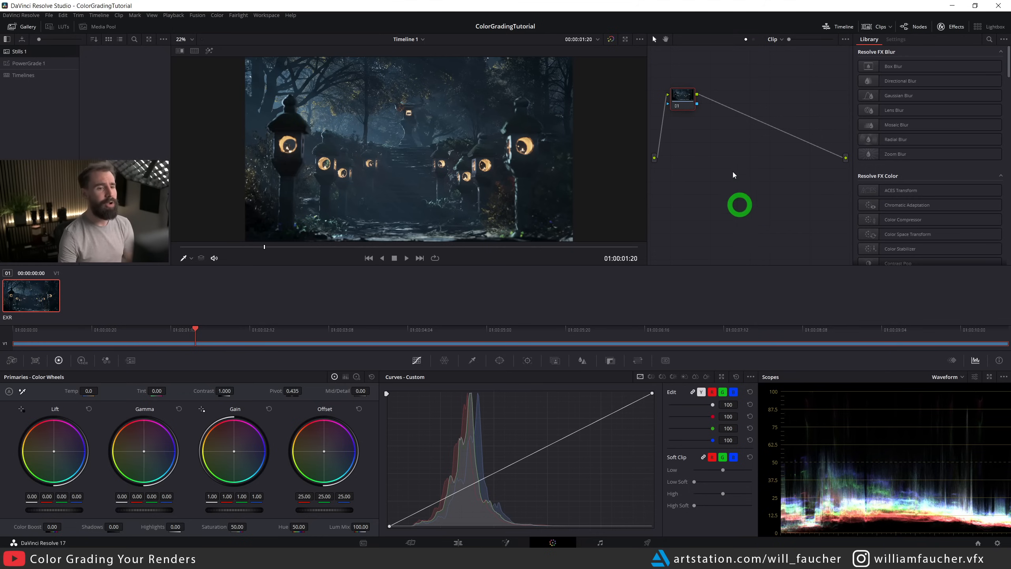
pyautogui.moveTo(677, 105)
pyautogui.mouseDown()
pyautogui.moveTo(691, 95)
pyautogui.moveTo(682, 96)
pyautogui.mouseUp()
pyautogui.hotkey('alt', 's')
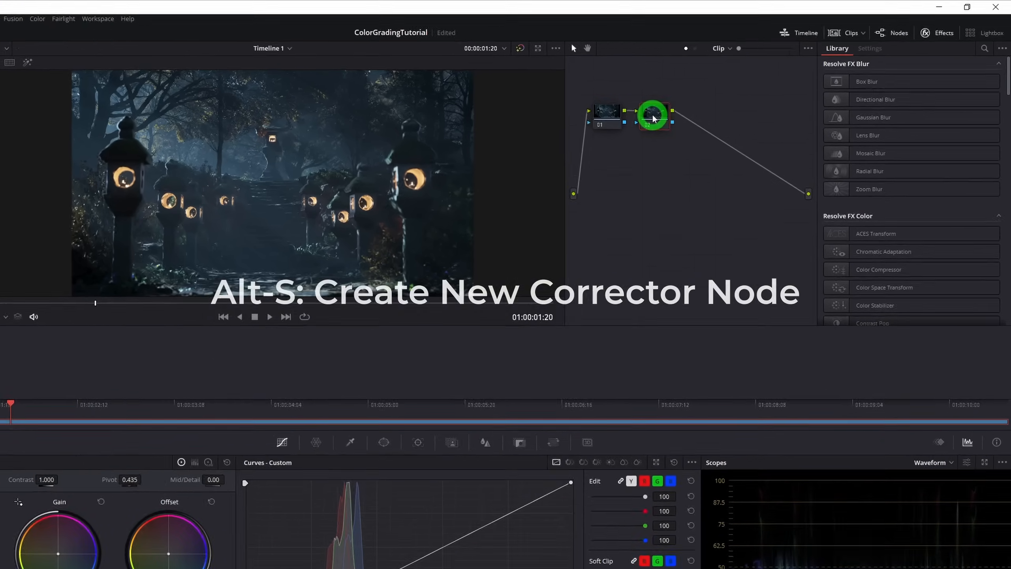
pyautogui.rightClick(653, 118)
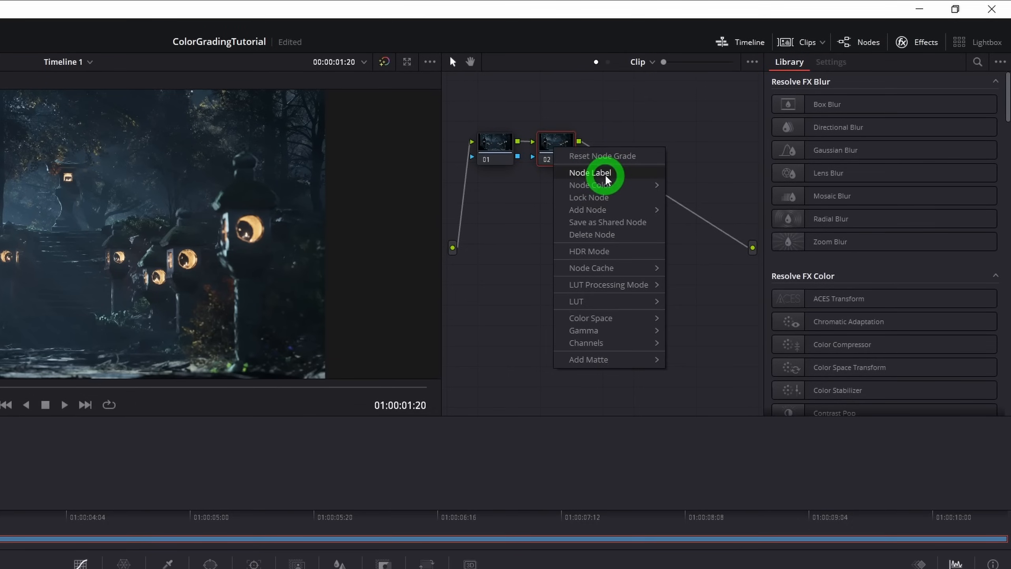
pyautogui.click(605, 175)
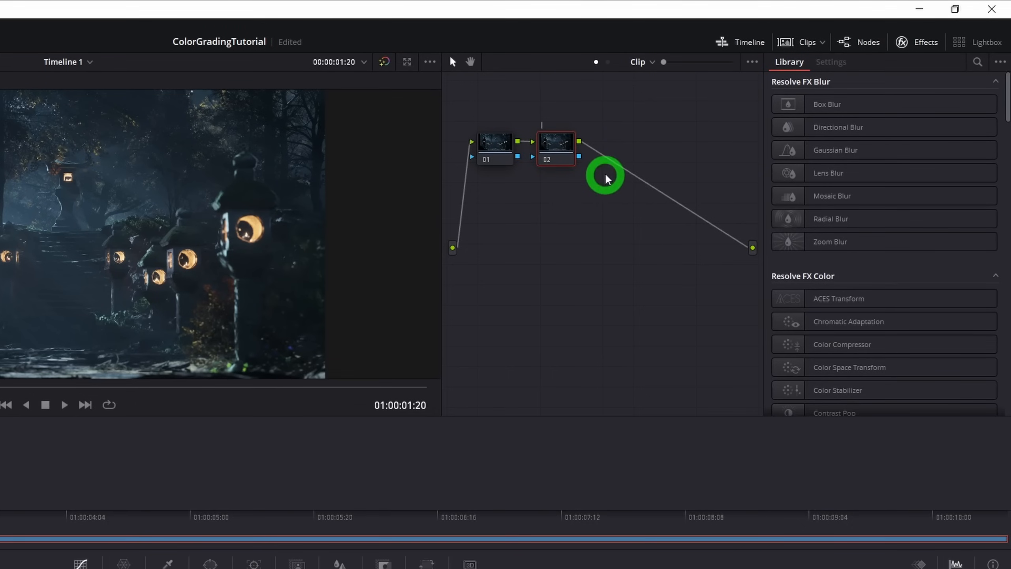
pyautogui.write('Tone')
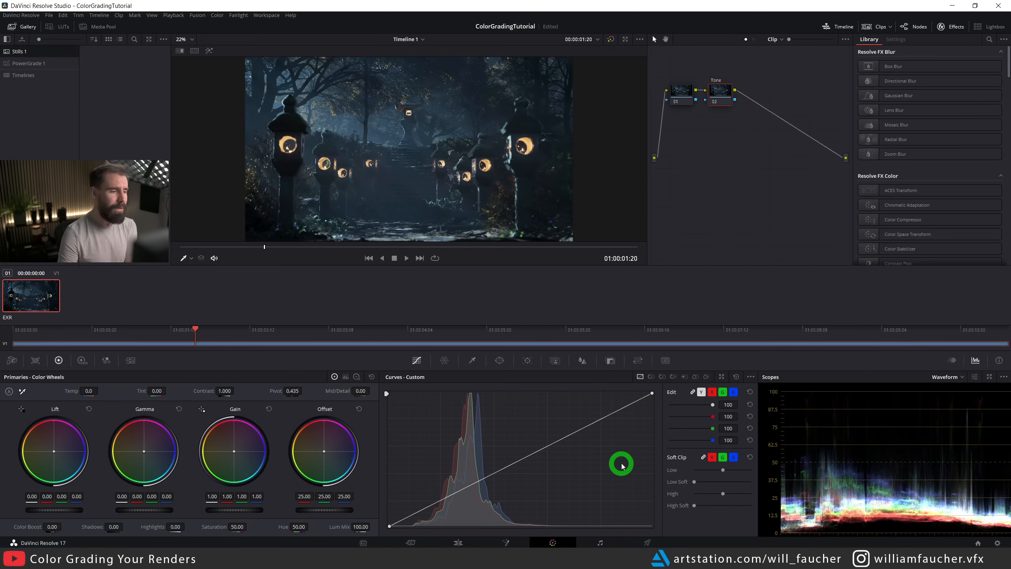
# Shape a gentle S-curve on the Tone node by raising the highlights and lowering the shadows of the custom curve.
pyautogui.moveTo(580, 429)
pyautogui.mouseDown()
pyautogui.moveTo(567, 401)
pyautogui.moveTo(578, 421)
pyautogui.mouseUp()
pyautogui.moveTo(442, 495); pyautogui.dragTo(434, 505)
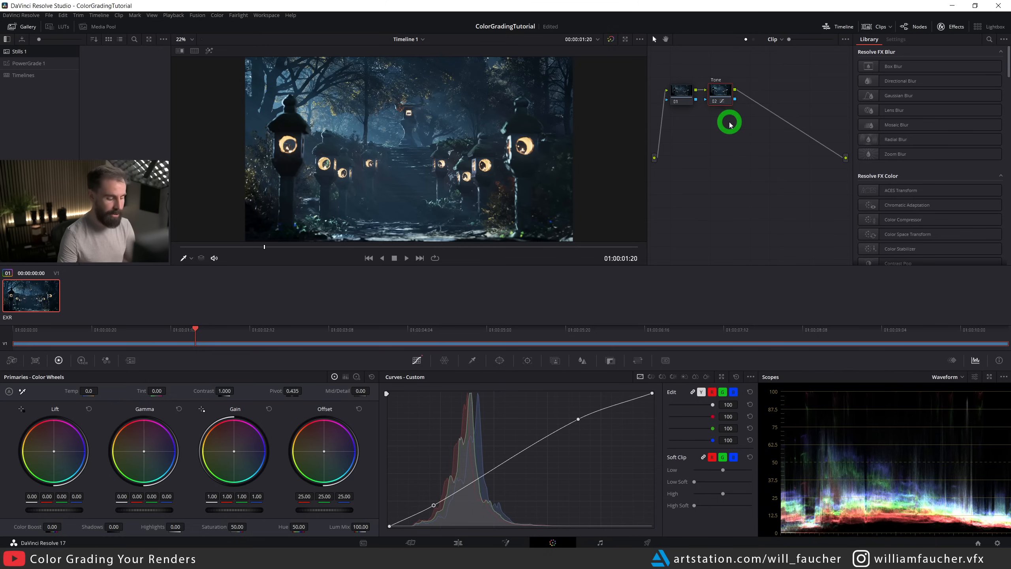
# Disable and re-enable the Tone node repeatedly to compare the image with and without its contrast curve.
pyautogui.hotkey('ctrl', 'd')
pyautogui.hotkey('ctrl', 'd')
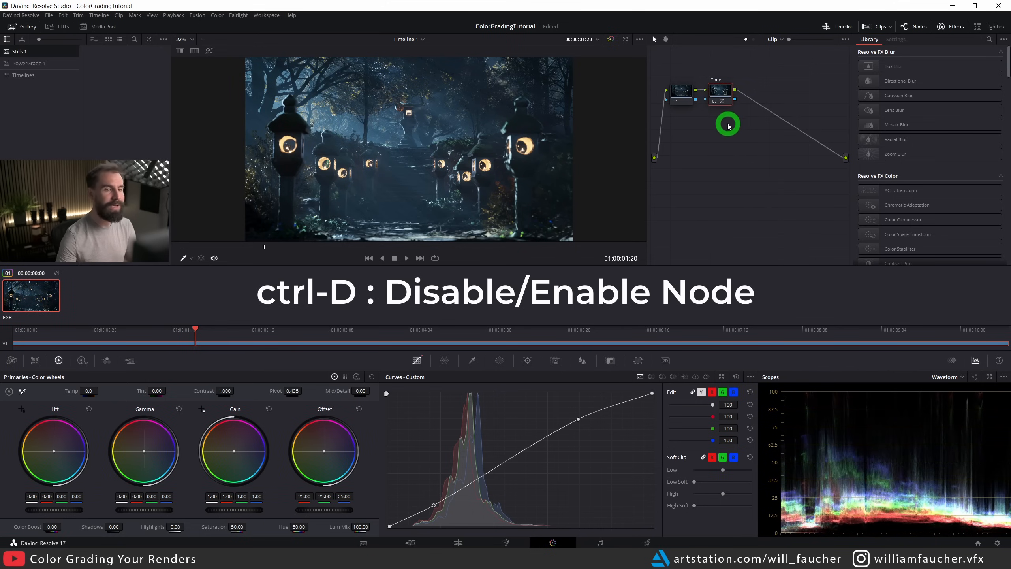
pyautogui.hotkey('ctrl', 'd')
pyautogui.hotkey('ctrl', 'd')
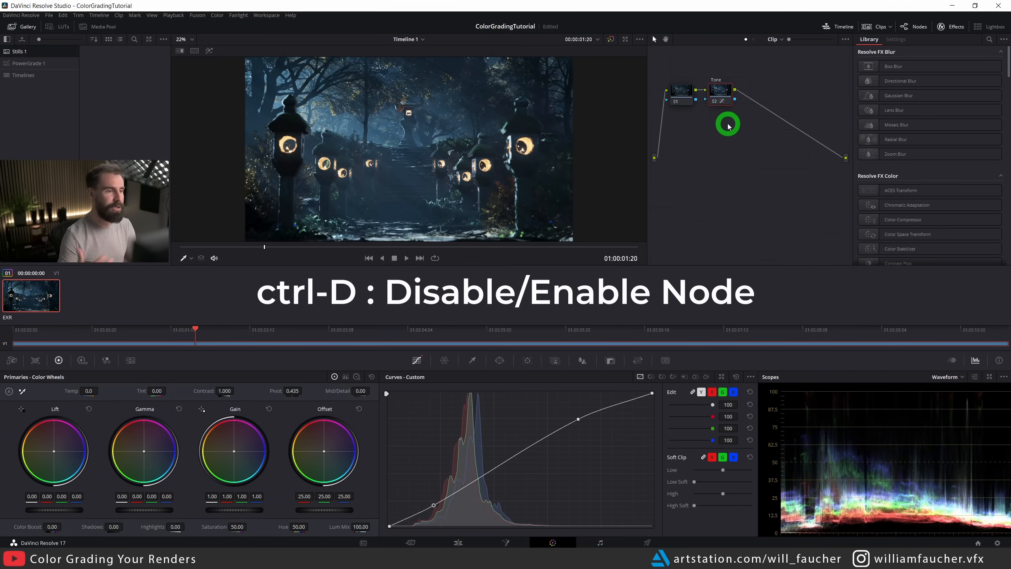
pyautogui.hotkey('ctrl', 'd')
pyautogui.hotkey('ctrl', 'd')
pyautogui.hotkey('ctrl', 'd')
pyautogui.hotkey('ctrl', 'd')
# Add another corrector node after the Tone node and label it ColorCorrect.
pyautogui.hotkey('alt', 's')
pyautogui.rightClick(758, 96)
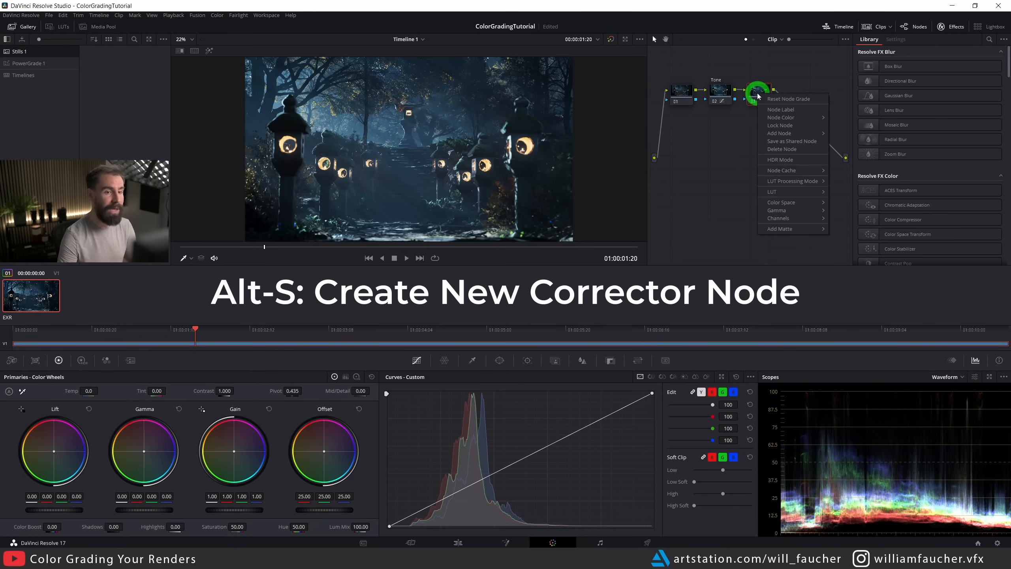
pyautogui.click(803, 111)
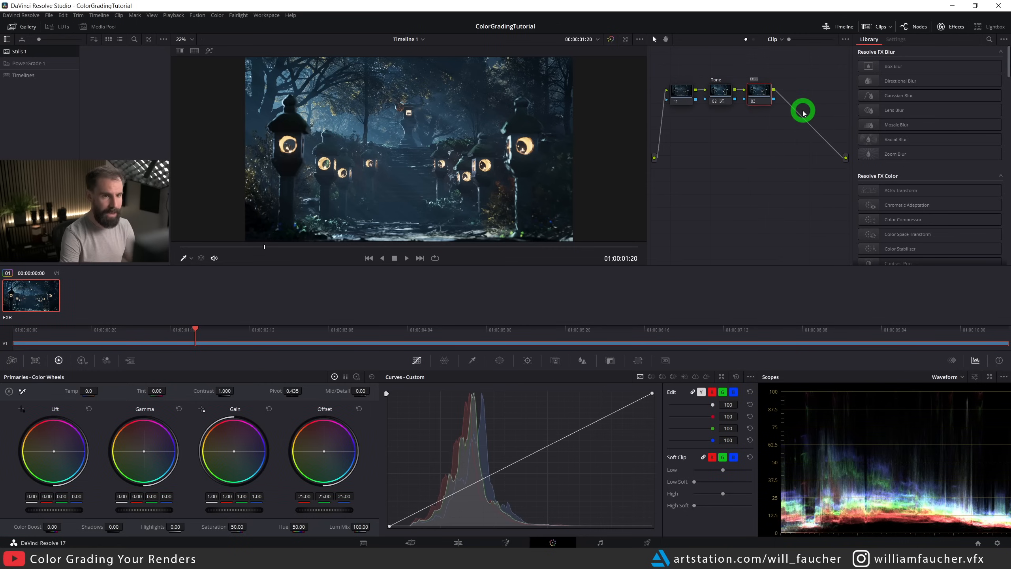
pyautogui.write('ColorCorrect')
pyautogui.press('Return')
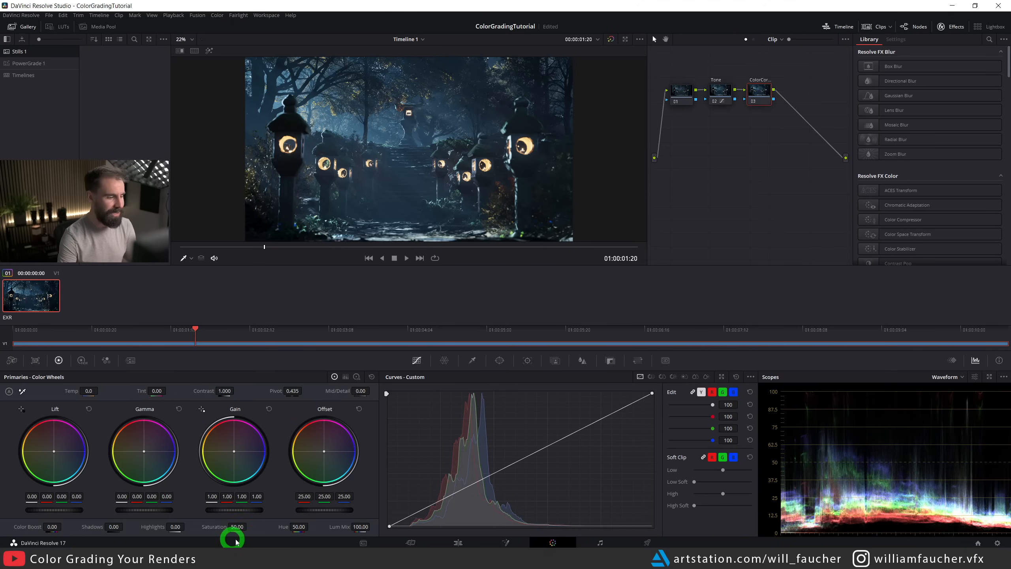
# Set the ColorCorrect node's saturation to 40 and warm its temperature to 200.
pyautogui.click(238, 526)
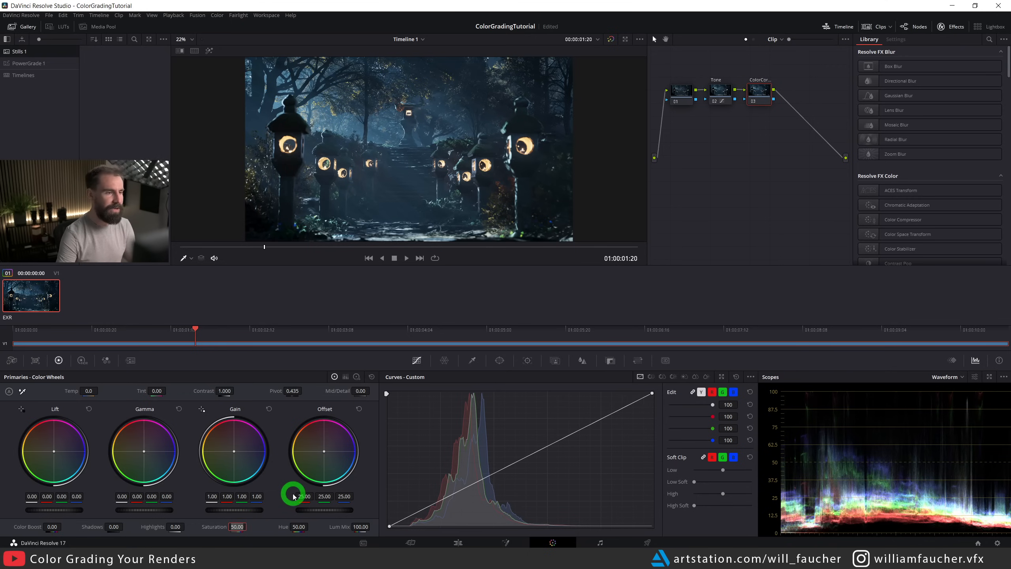
pyautogui.press('Return')
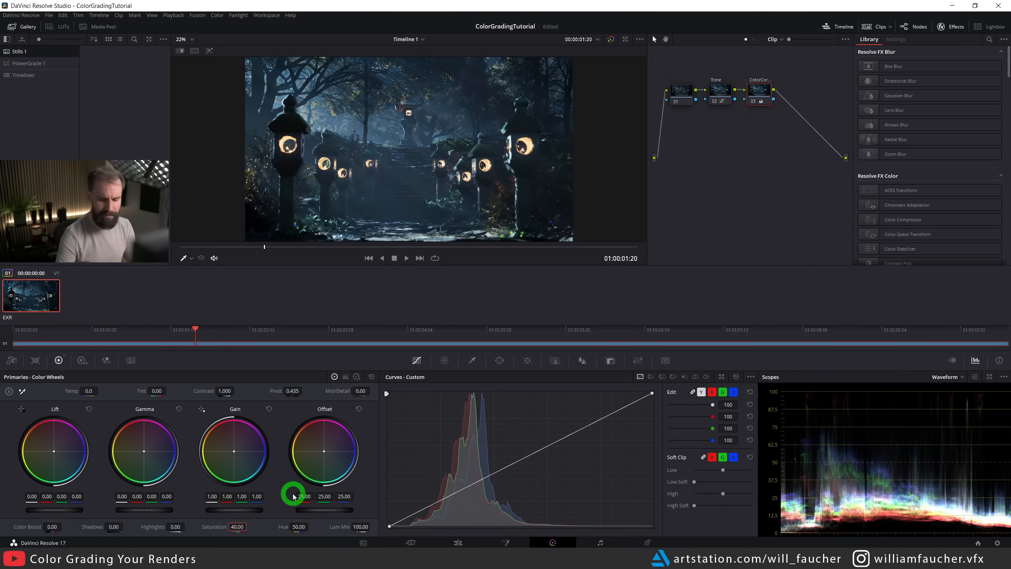
pyautogui.press('Return')
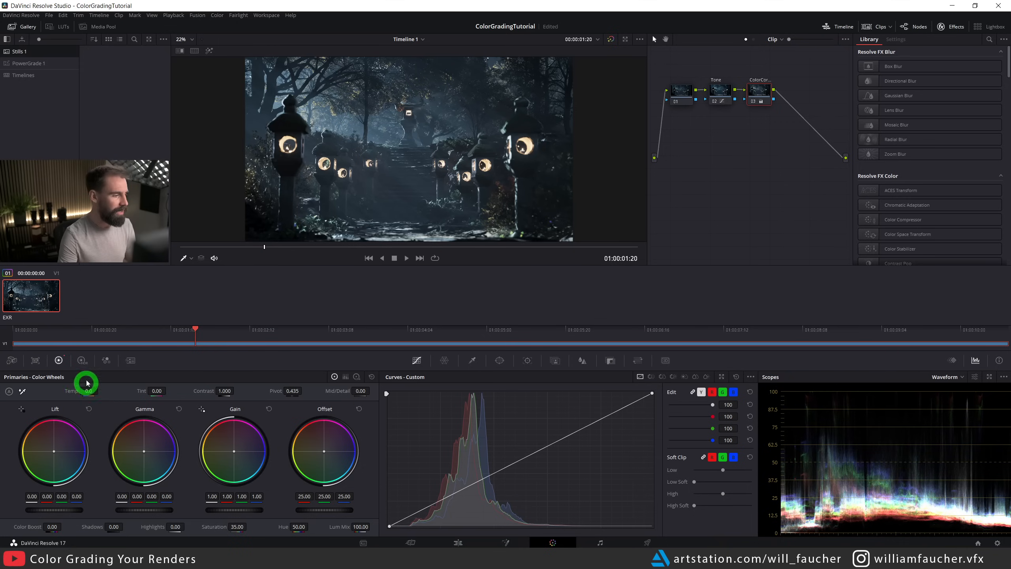
pyautogui.moveTo(88, 391); pyautogui.dragTo(137, 395)
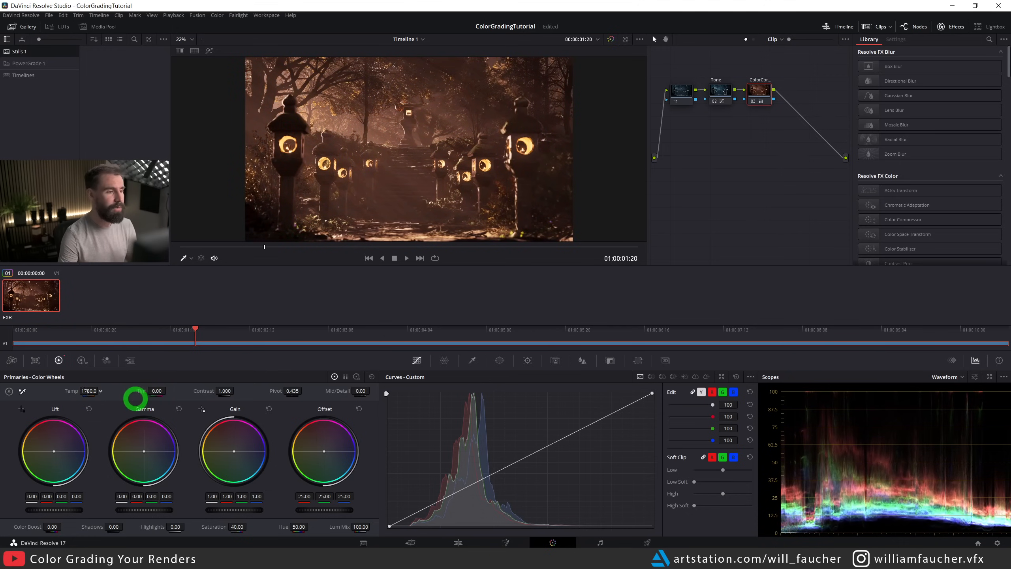
pyautogui.click(762, 91)
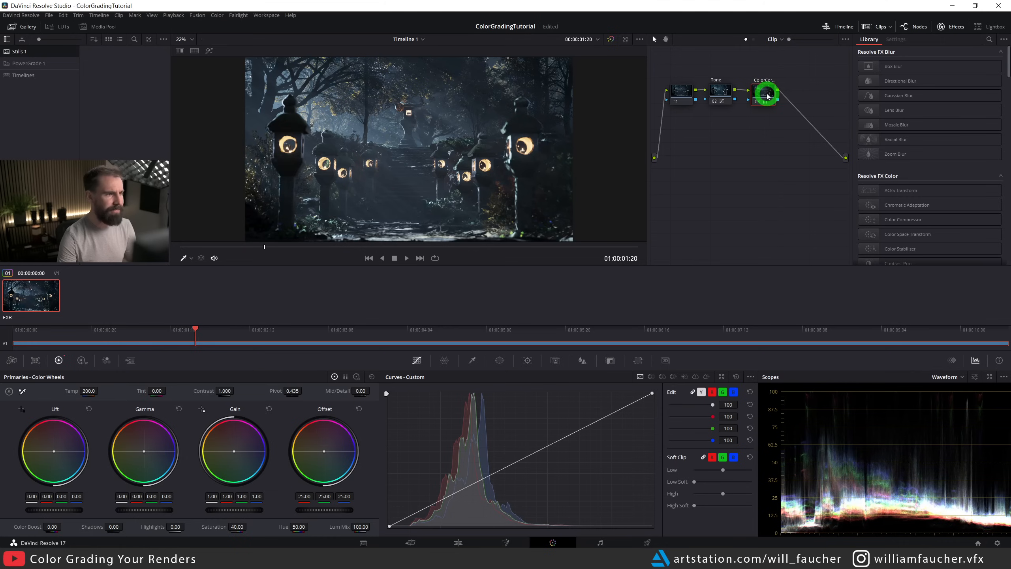
pyautogui.click(765, 94)
pyautogui.click(767, 96)
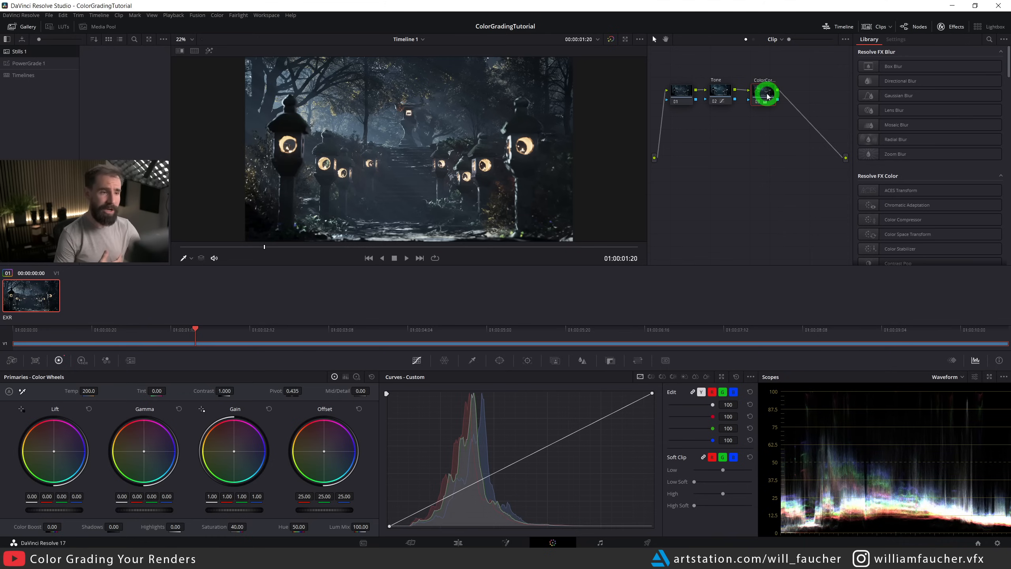
pyautogui.moveTo(768, 96); pyautogui.dragTo(764, 93)
pyautogui.click(839, 79)
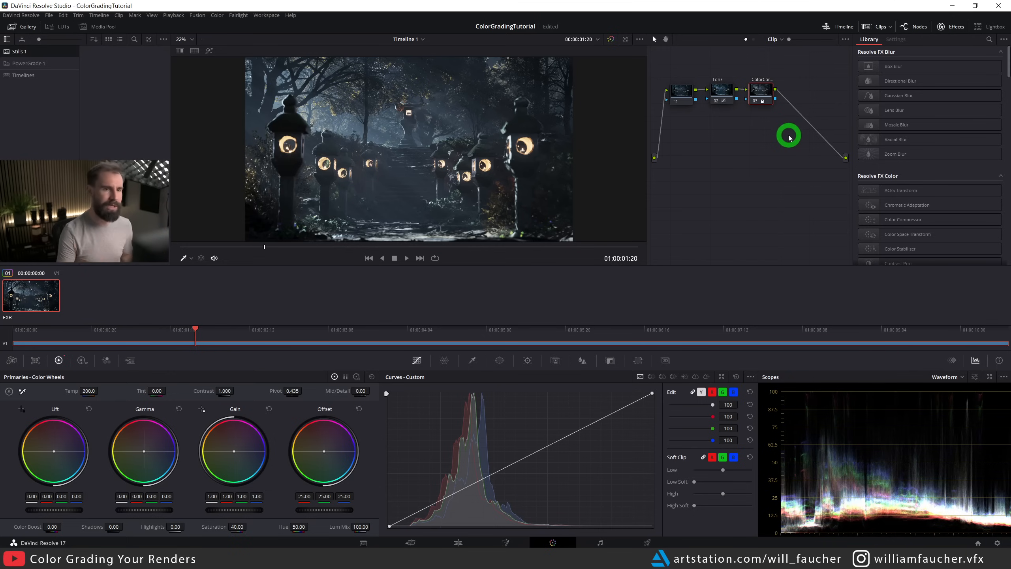
# Raise the highlight point of the Tone node's custom curve slightly, trying and deleting an extra midtone point.
pyautogui.click(721, 91)
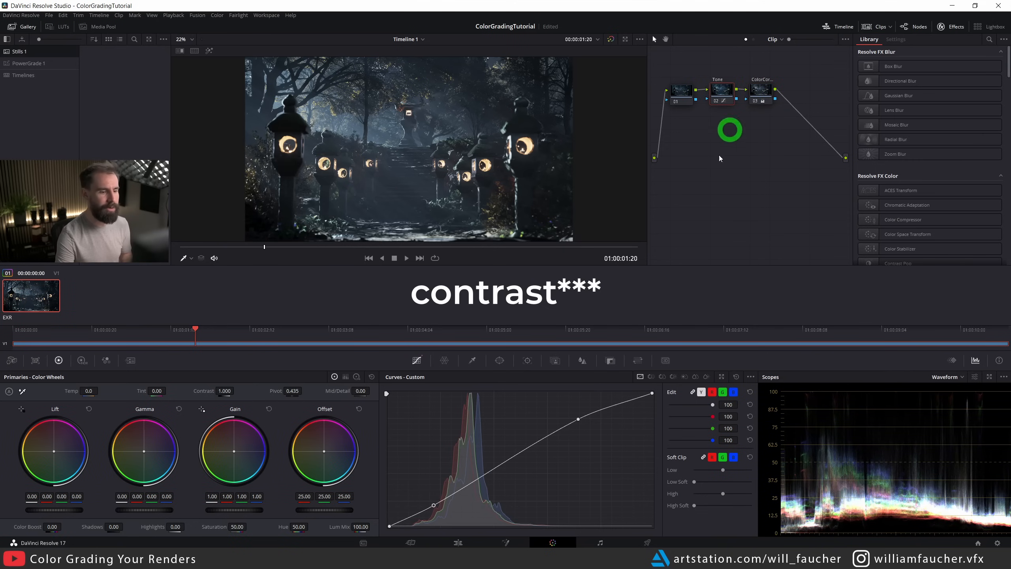
pyautogui.moveTo(524, 453); pyautogui.dragTo(525, 445)
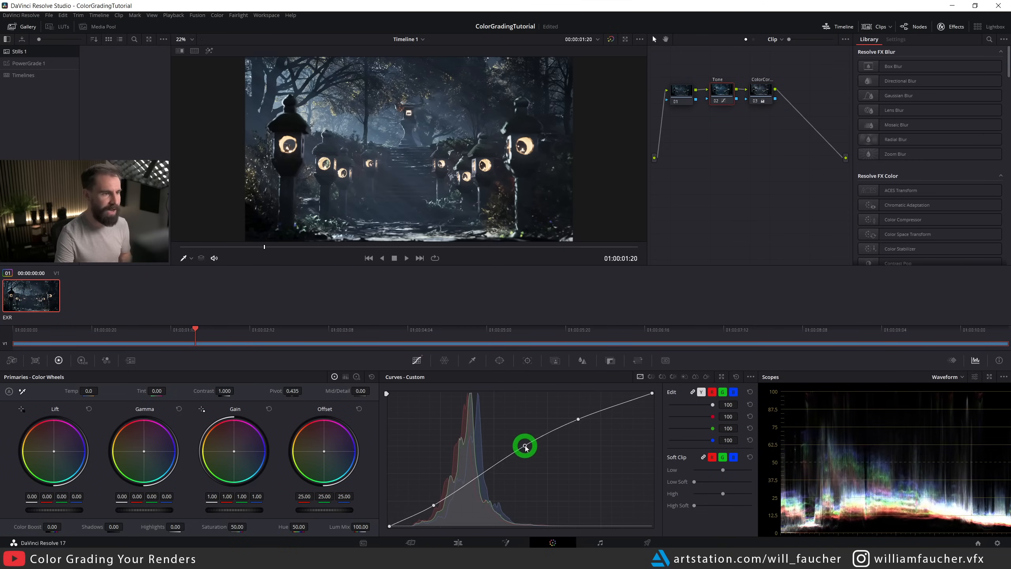
pyautogui.moveTo(580, 421); pyautogui.dragTo(582, 415)
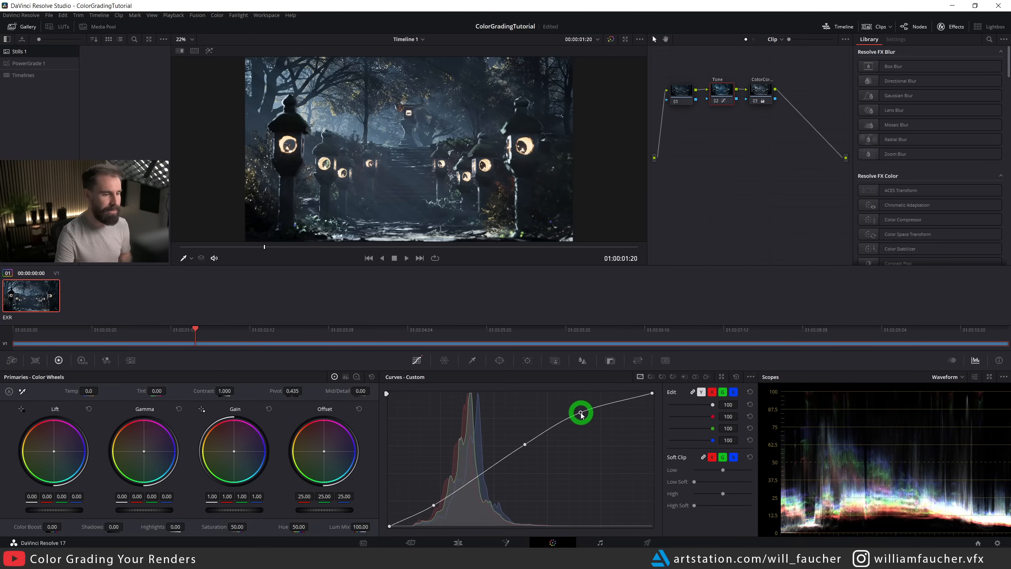
pyautogui.rightClick(525, 447)
pyautogui.moveTo(582, 416); pyautogui.dragTo(581, 418)
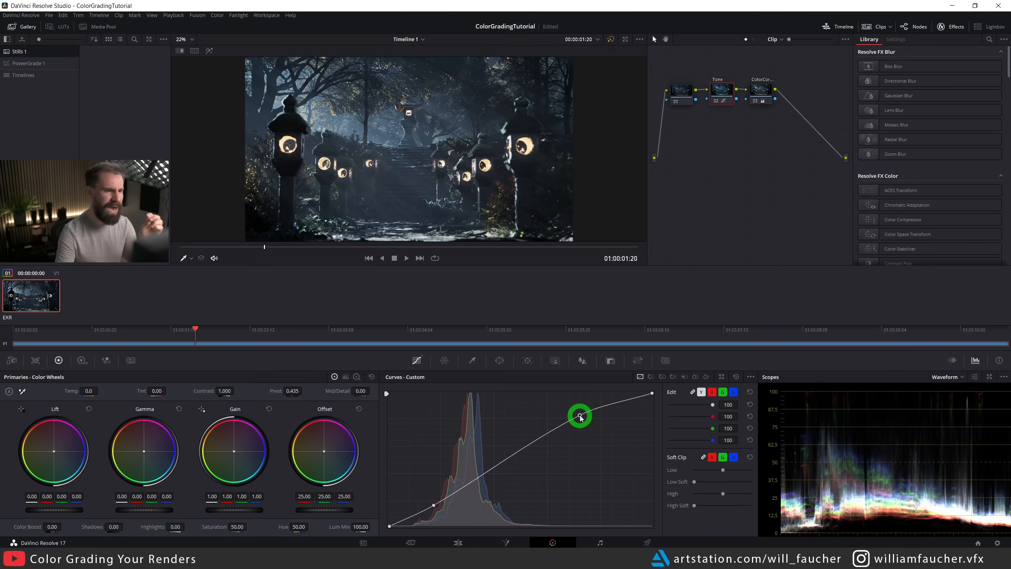
pyautogui.click(457, 224)
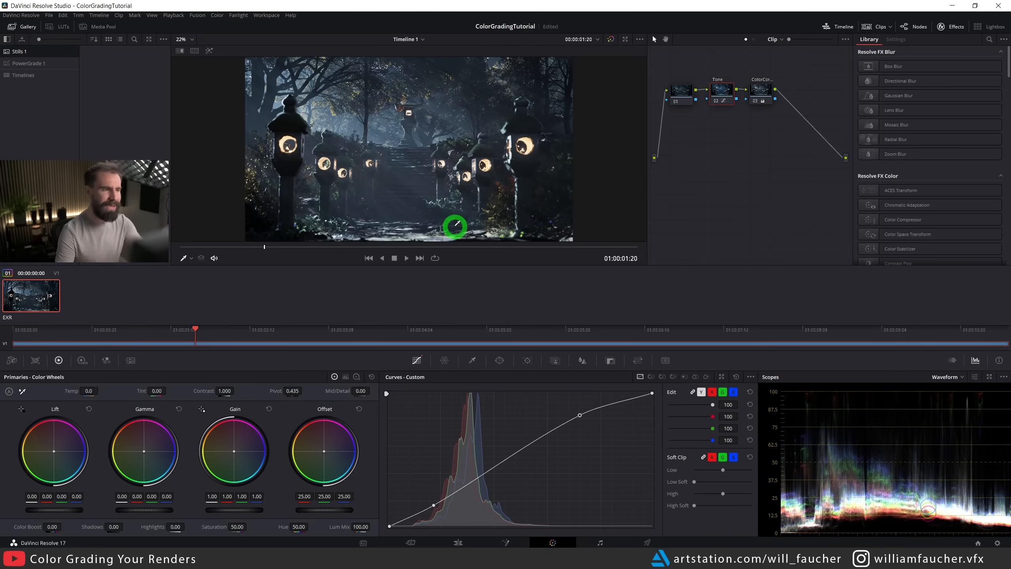
# Select the ColorCorrect node and hide and show the Effects, Clips, Nodes and Timeline panels to see what each toggles.
pyautogui.click(758, 94)
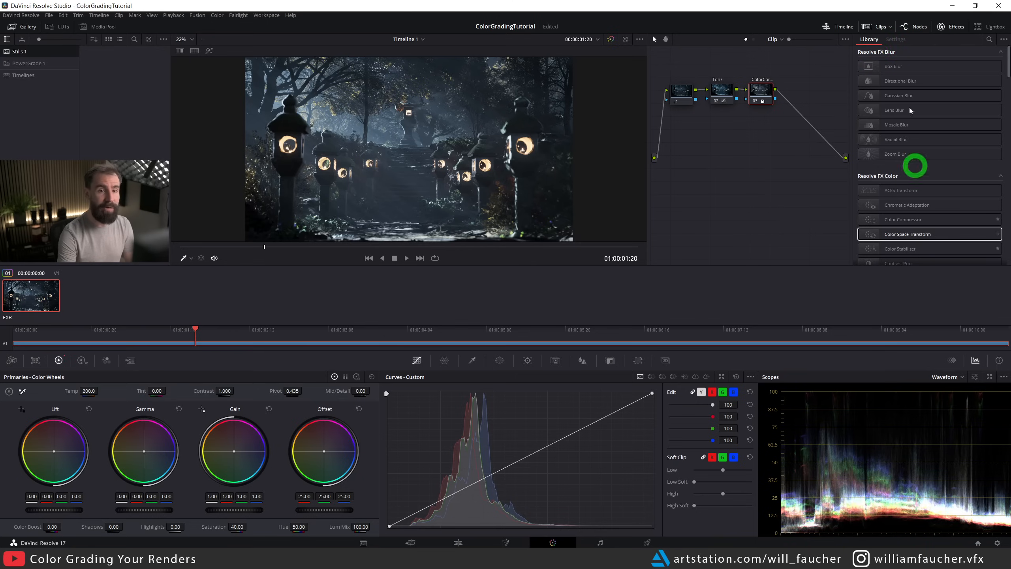
pyautogui.click(945, 30)
pyautogui.click(947, 32)
pyautogui.click(945, 30)
pyautogui.click(948, 32)
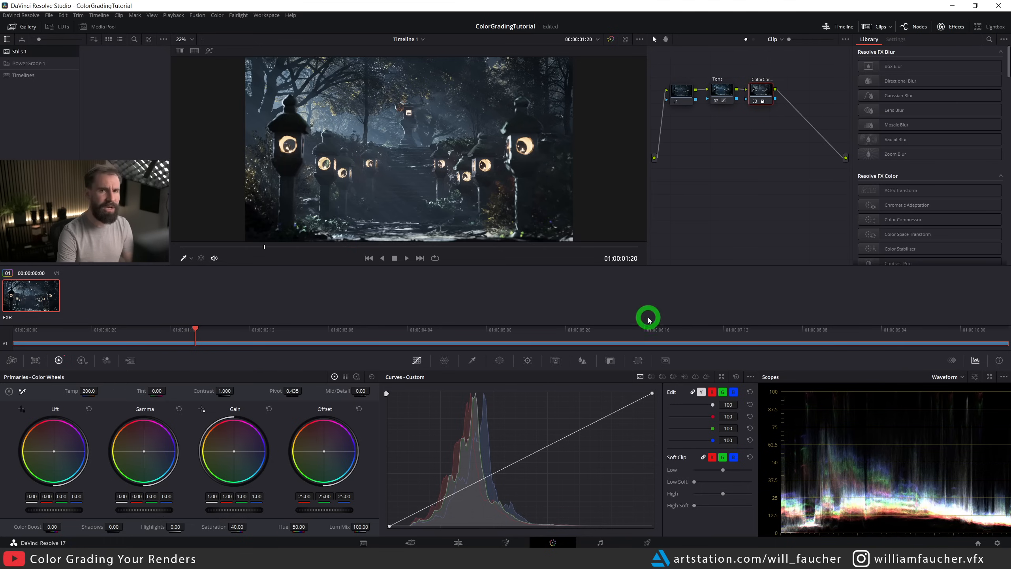
pyautogui.click(871, 28)
pyautogui.click(871, 28)
pyautogui.click(912, 28)
pyautogui.click(913, 28)
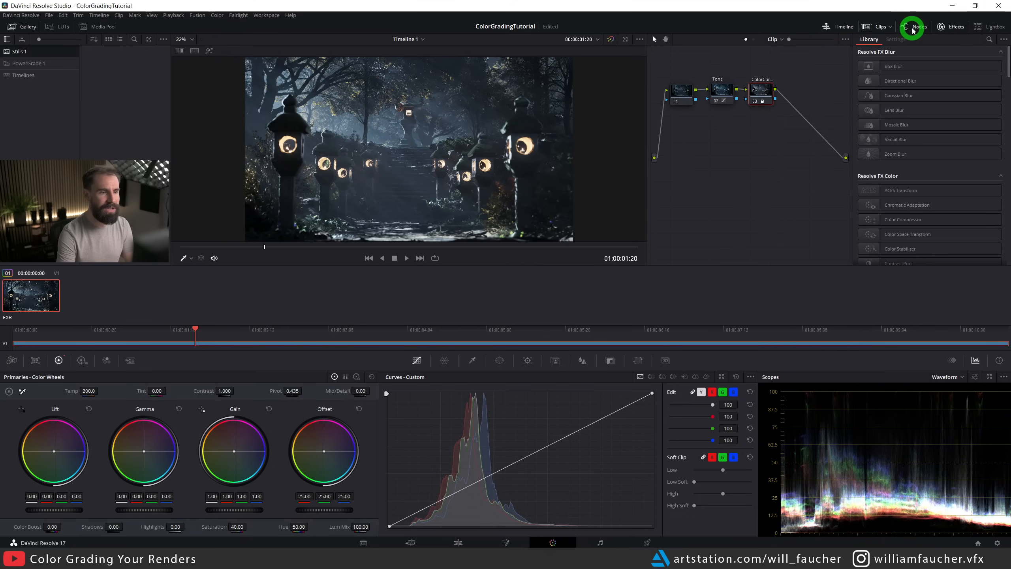
pyautogui.click(843, 28)
pyautogui.click(842, 29)
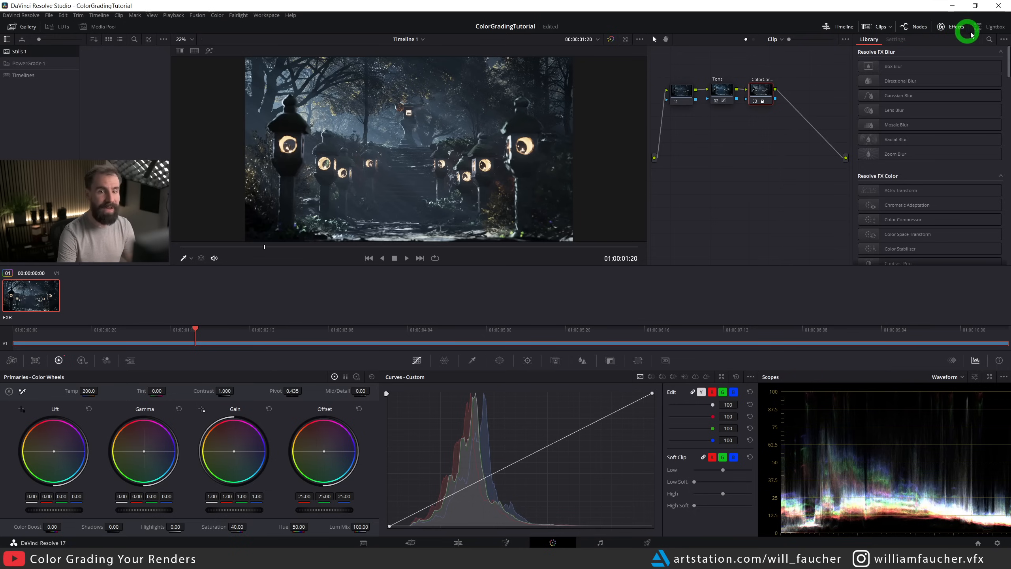
# Find the Glow effect in the library, add it as a node after ColorCorrect, and place it below node 01.
pyautogui.click(981, 43)
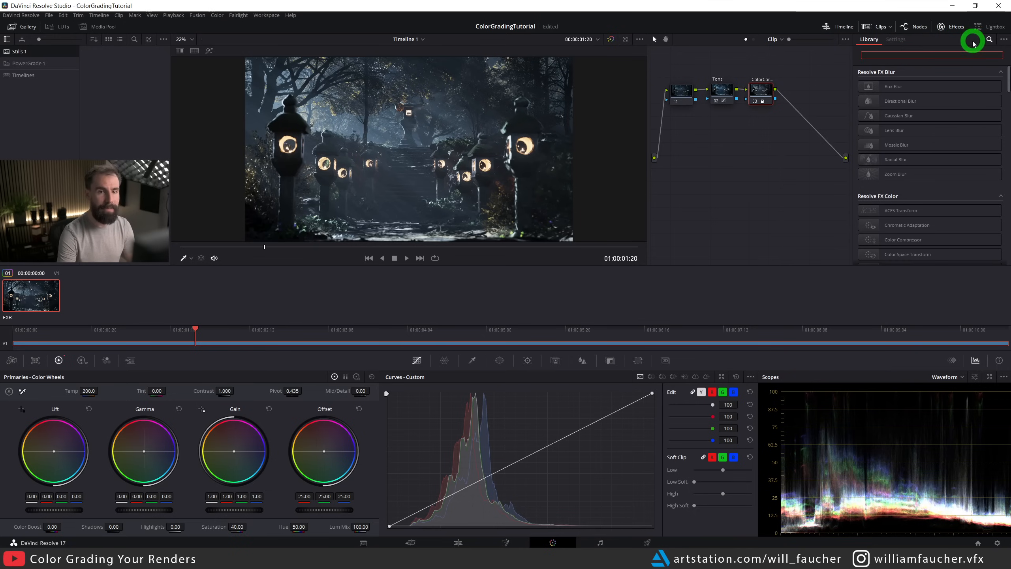
pyautogui.click(905, 55)
pyautogui.write('Glow')
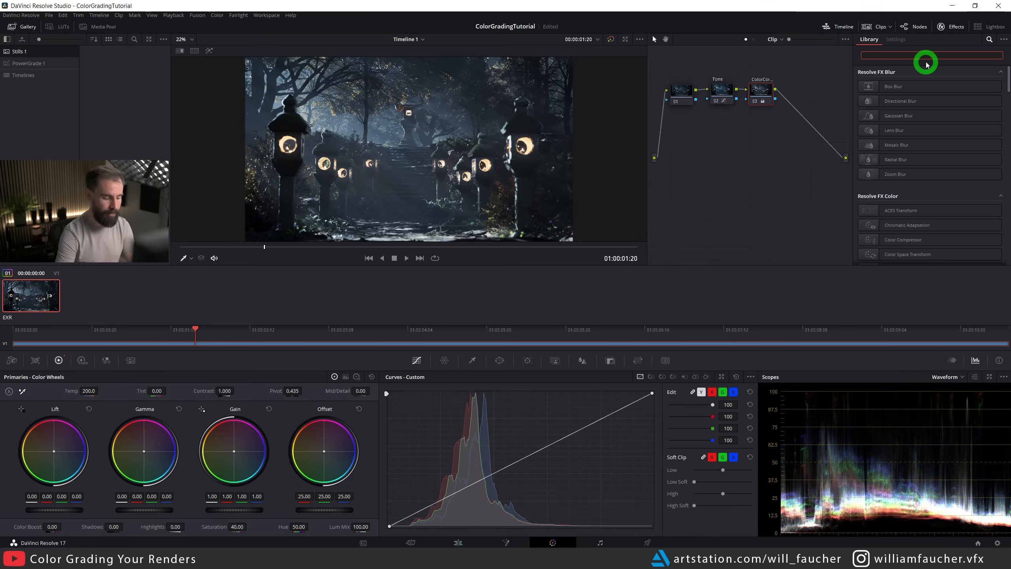
pyautogui.moveTo(890, 87); pyautogui.dragTo(804, 121)
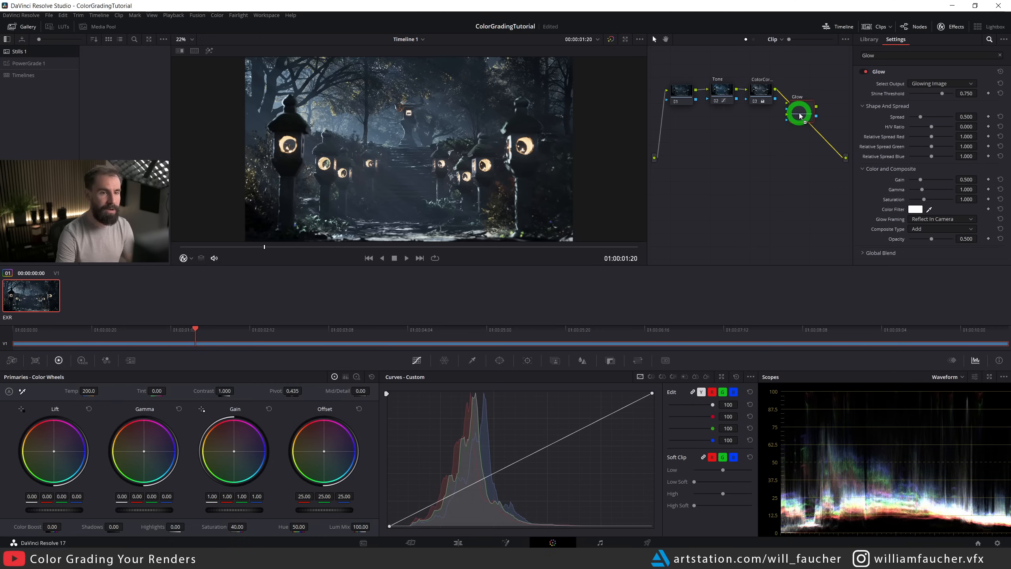
pyautogui.moveTo(801, 117); pyautogui.dragTo(684, 158)
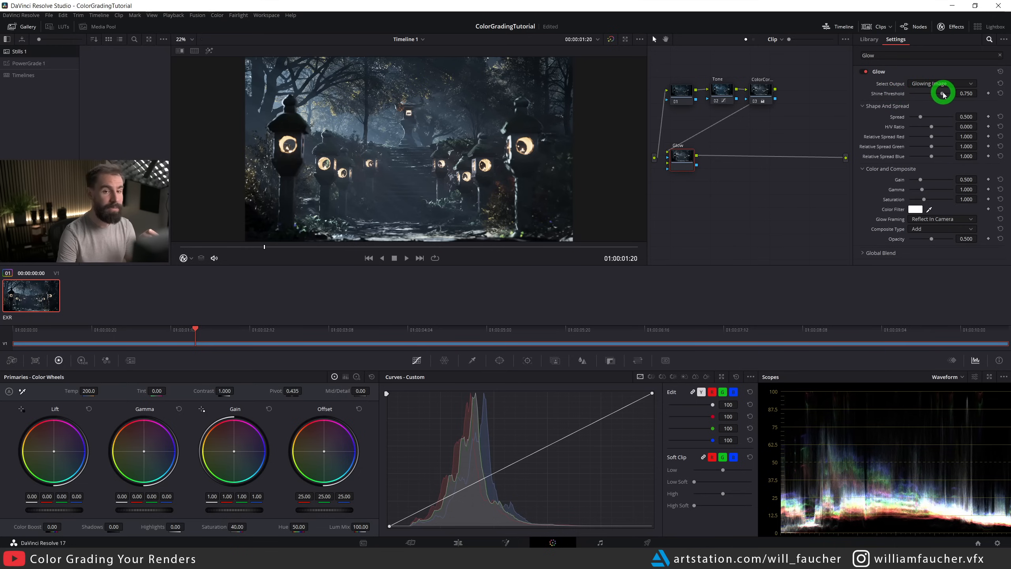
# Lower the Glow node's shine threshold to 0.486 and its spread to 0.202.
pyautogui.moveTo(935, 92)
pyautogui.mouseDown()
pyautogui.moveTo(920, 88)
pyautogui.moveTo(932, 87)
pyautogui.mouseUp()
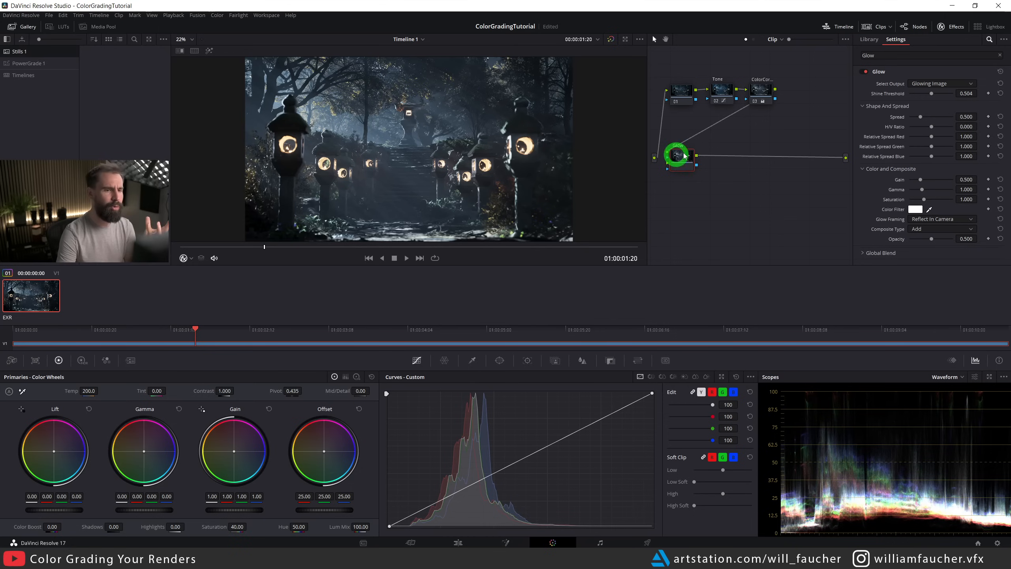
pyautogui.moveTo(930, 94); pyautogui.dragTo(917, 116)
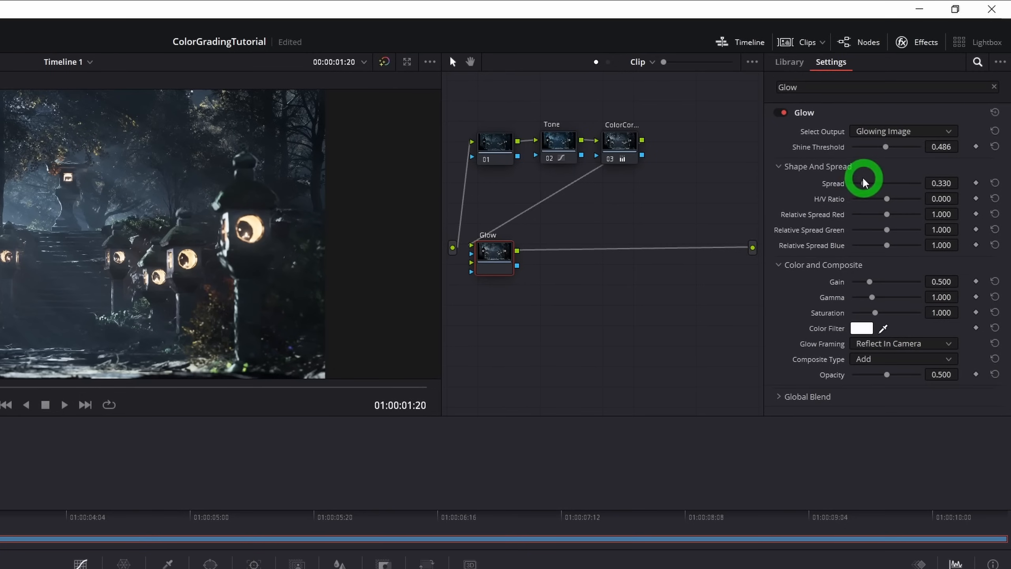
pyautogui.moveTo(863, 183); pyautogui.dragTo(860, 181)
# Set the Glow's saturation to 0.715, opacity to 1.000 and composite type to Screen.
pyautogui.moveTo(875, 312)
pyautogui.mouseDown()
pyautogui.moveTo(872, 297)
pyautogui.moveTo(872, 324)
pyautogui.moveTo(870, 310)
pyautogui.mouseUp()
pyautogui.moveTo(887, 375); pyautogui.dragTo(967, 375)
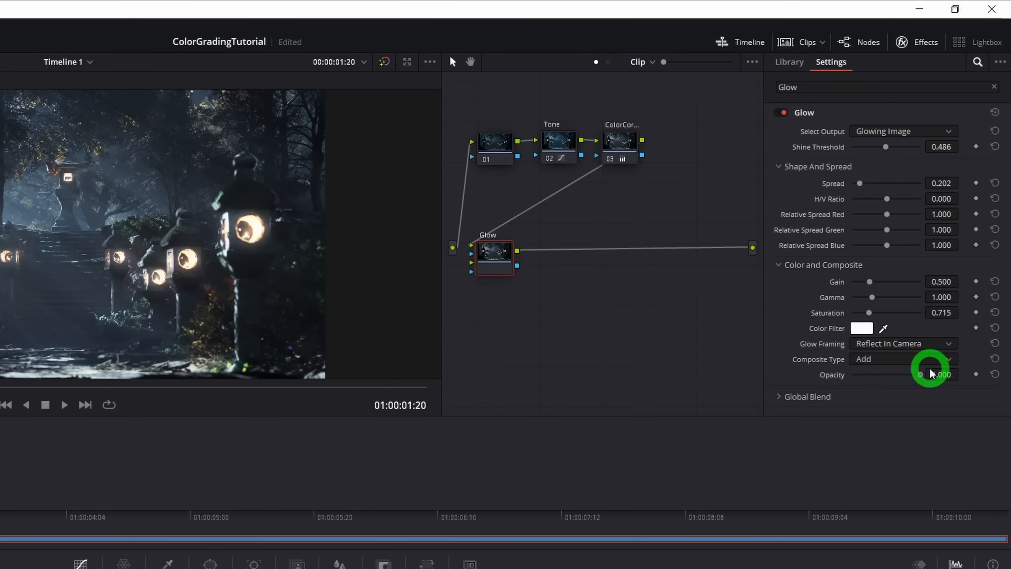
pyautogui.click(872, 360)
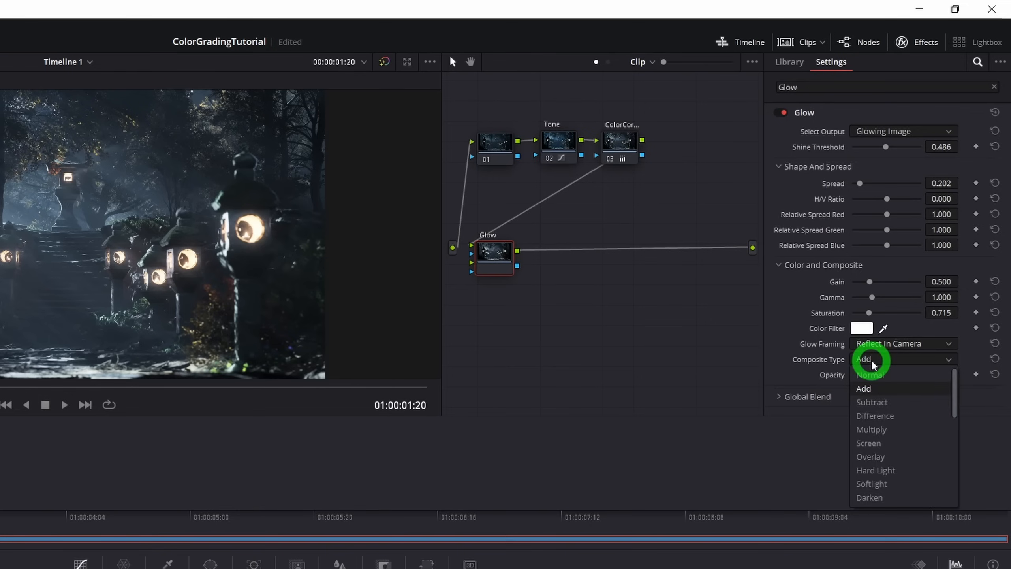
pyautogui.click(887, 442)
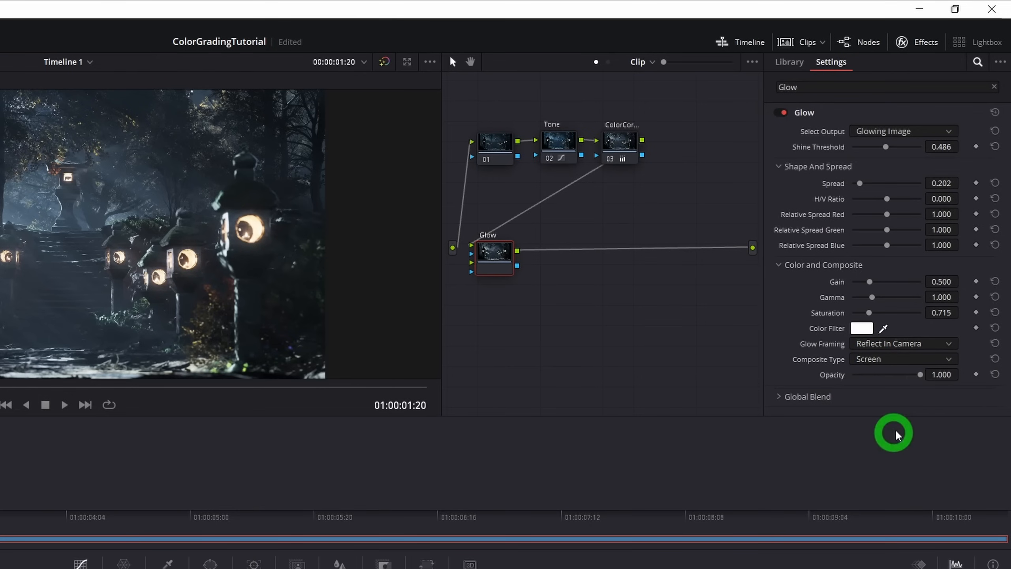
# Refine the Glow with gamma 2.178, saturation 1.128, shine threshold 0.587 and opacity 0.403.
pyautogui.moveTo(872, 297)
pyautogui.mouseDown()
pyautogui.moveTo(904, 302)
pyautogui.moveTo(879, 313)
pyautogui.mouseUp()
pyautogui.moveTo(885, 146); pyautogui.dragTo(896, 148)
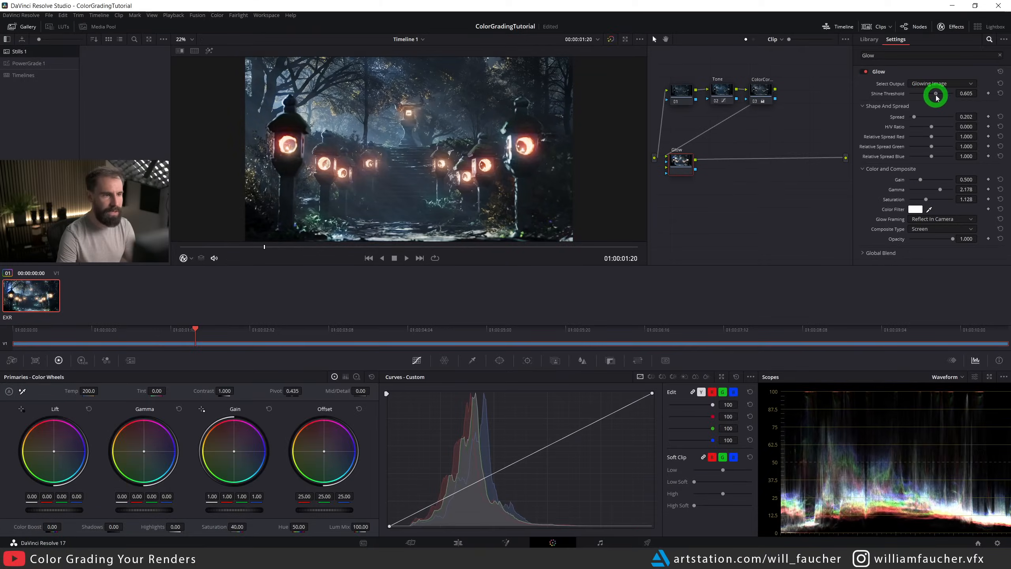
pyautogui.moveTo(936, 98); pyautogui.dragTo(935, 99)
pyautogui.moveTo(952, 239); pyautogui.dragTo(927, 235)
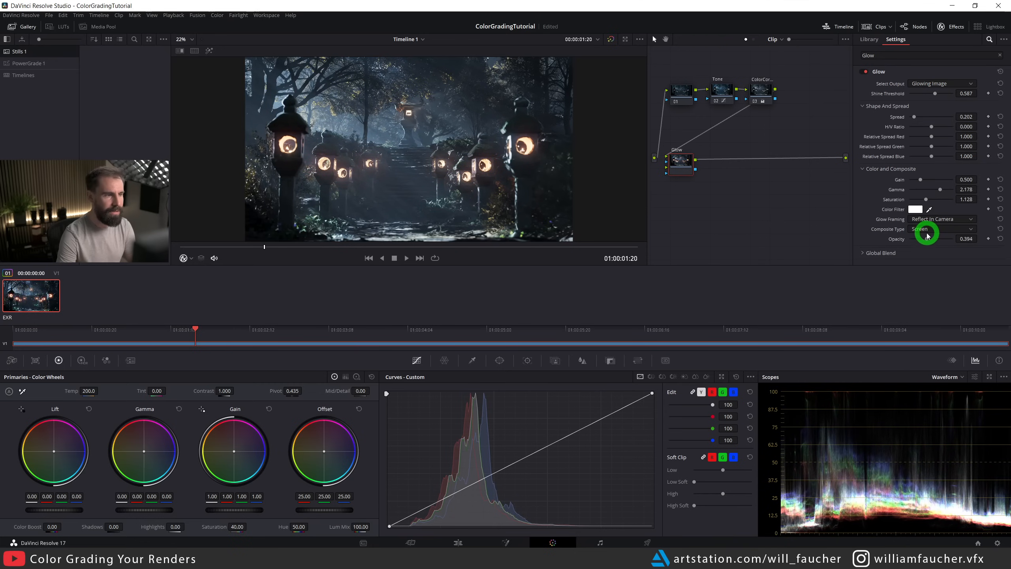
# Disable and re-enable the Glow node repeatedly to compare the lanterns with and without the glow.
pyautogui.hotkey('ctrl', 'd')
pyautogui.hotkey('ctrl', 'd')
pyautogui.hotkey('ctrl', 'd')
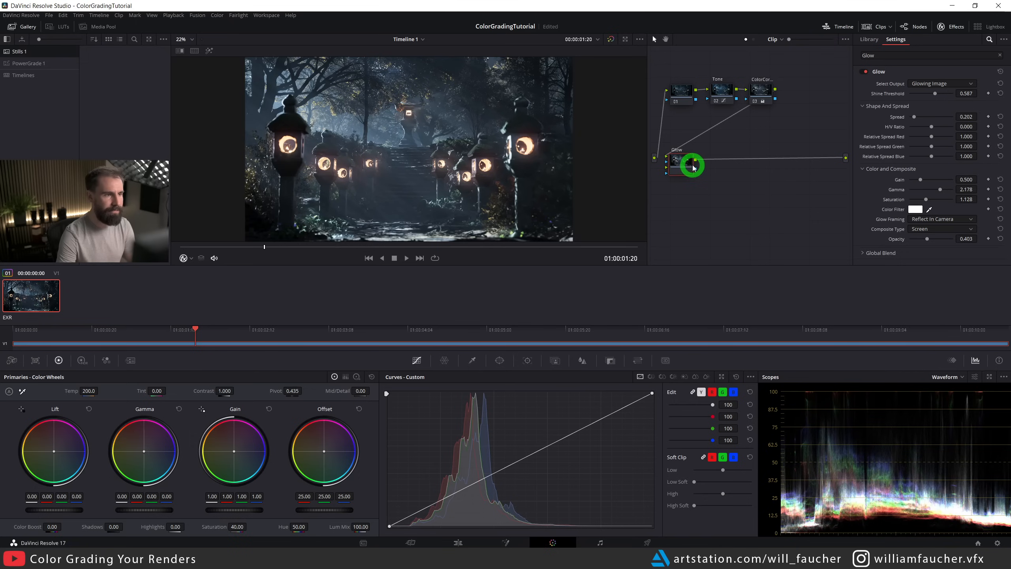
pyautogui.hotkey('ctrl', 'd')
pyautogui.hotkey('ctrl', 'd')
pyautogui.hotkey('ctrl', 'd')
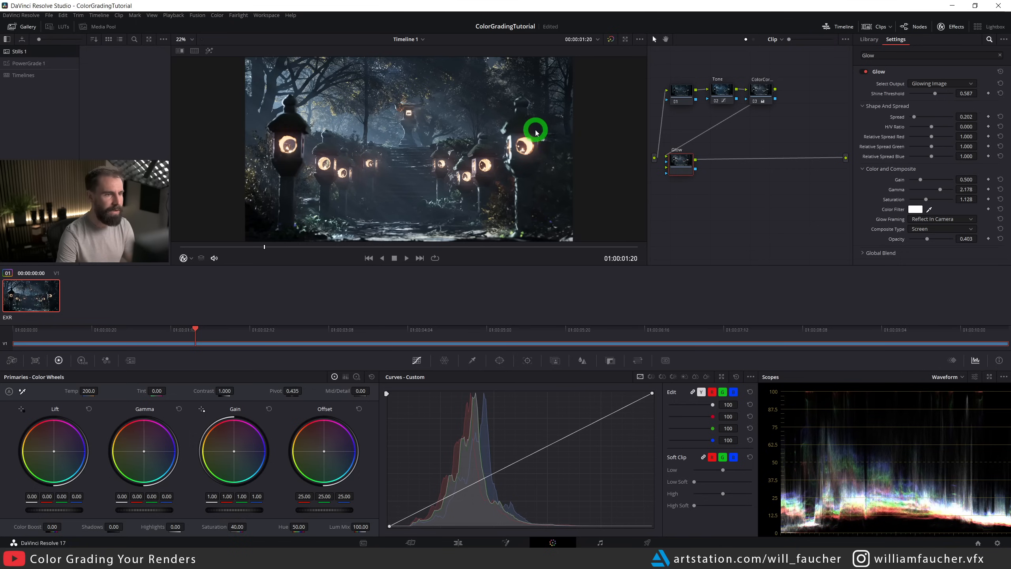
pyautogui.hotkey('ctrl', 'd')
pyautogui.hotkey('ctrl', 'd')
pyautogui.hotkey('ctrl', 'd')
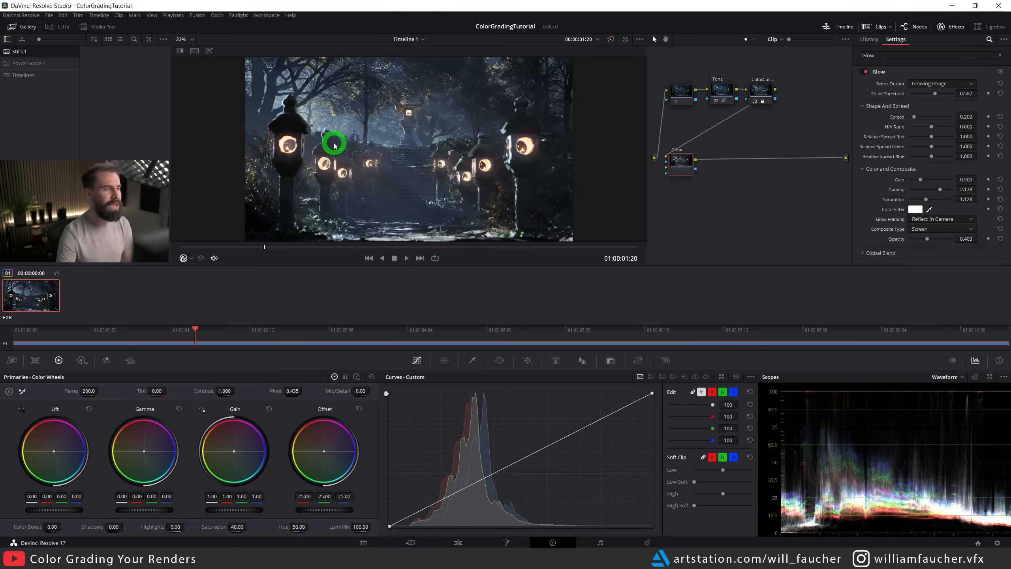
# Add a second Glow node after the first and set its shine threshold to 0.413 and saturation to 0.
pyautogui.doubleClick(872, 55)
pyautogui.write('glow')
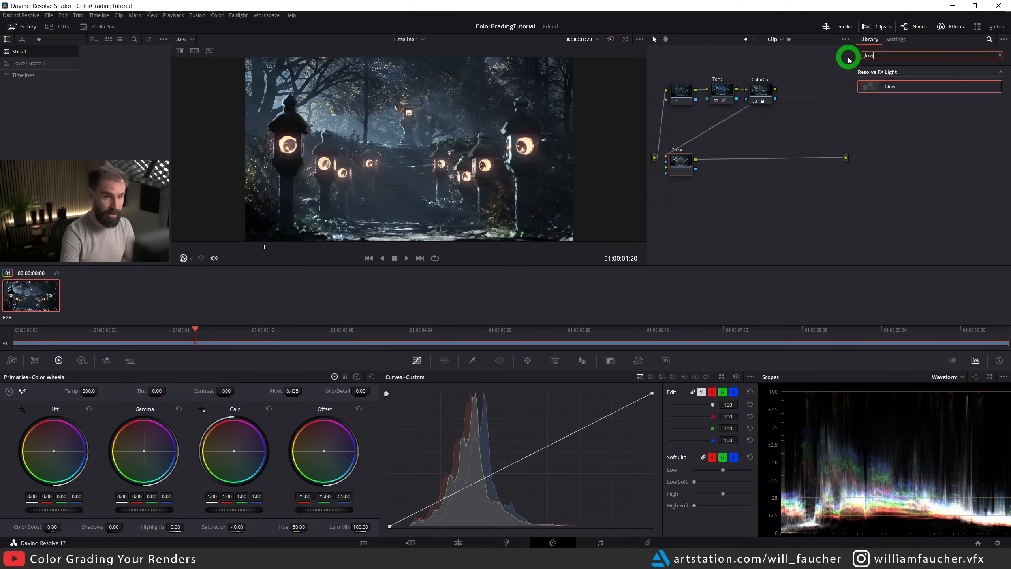
pyautogui.moveTo(902, 86); pyautogui.dragTo(743, 158)
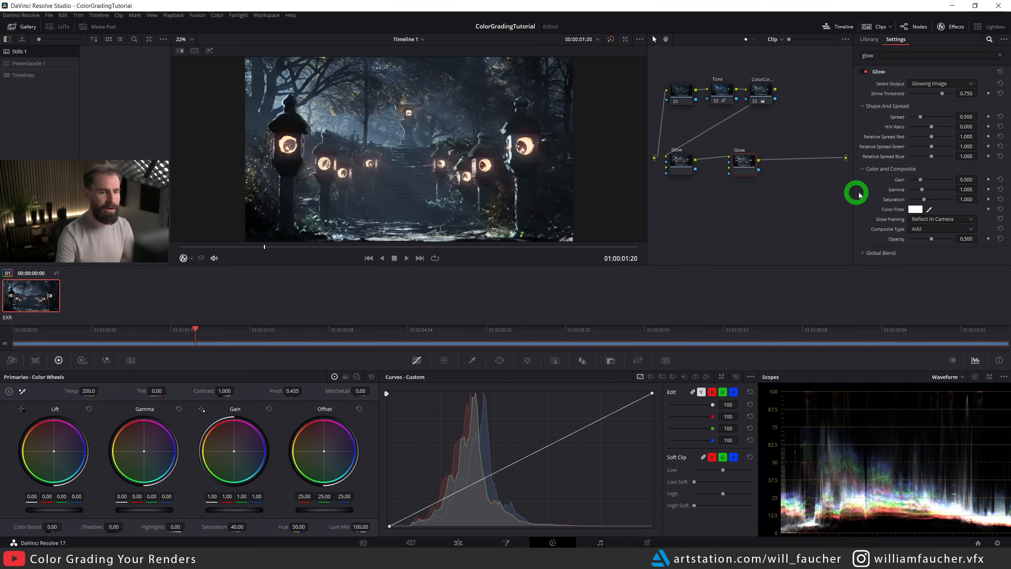
pyautogui.moveTo(942, 95); pyautogui.dragTo(926, 100)
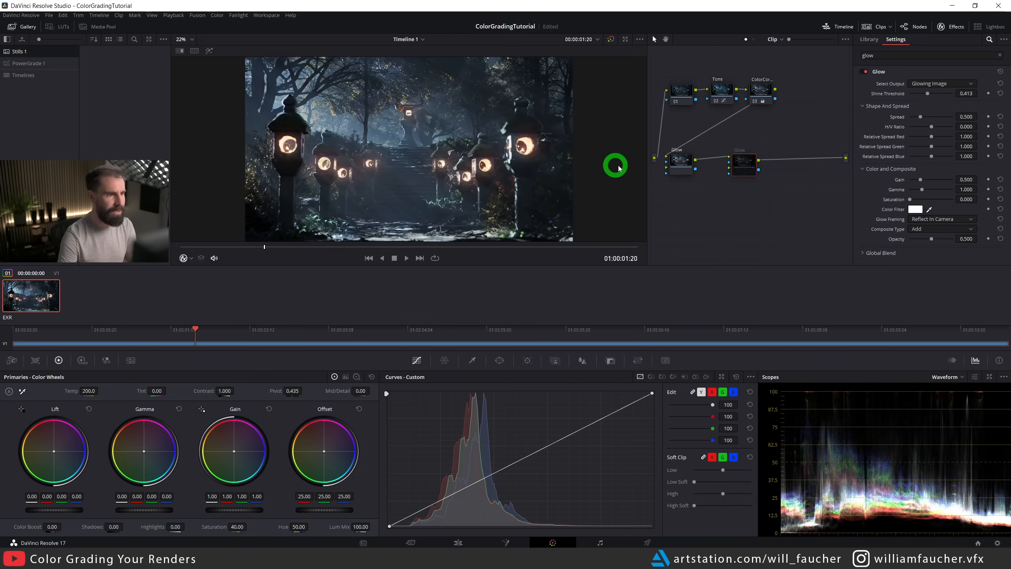
# Select both Glow nodes and switch them off and on together to compare their combined effect.
pyautogui.moveTo(779, 204); pyautogui.dragTo(663, 135)
pyautogui.hotkey('ctrl', 'd')
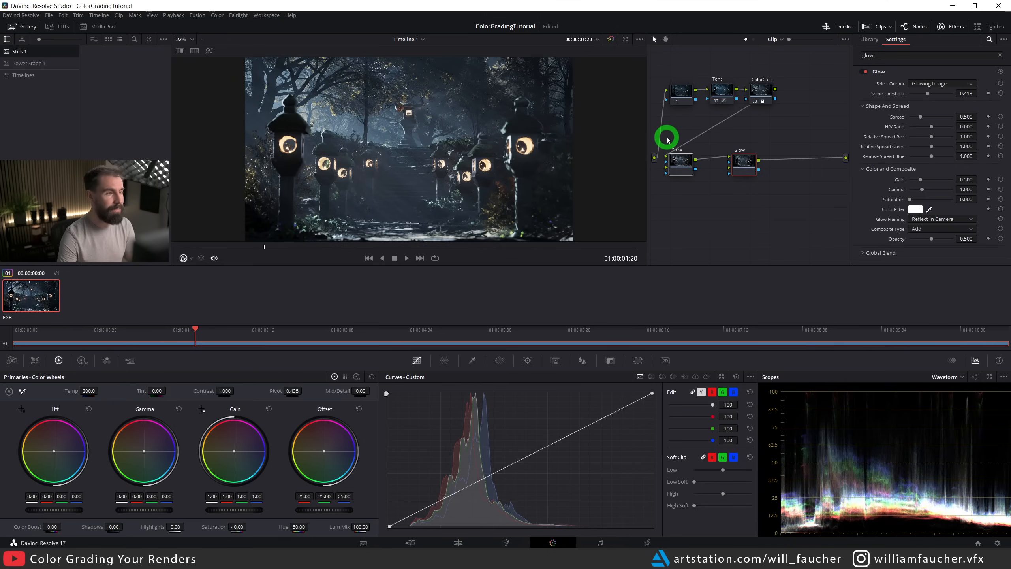
pyautogui.hotkey('ctrl', 'd')
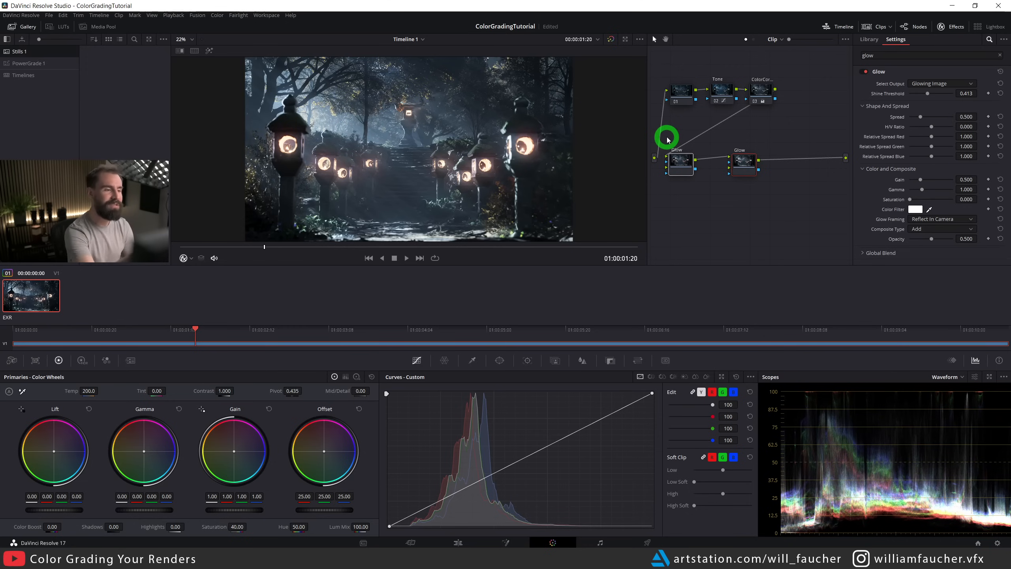
# Search the effects library for "apertu" and insert an Aperture Diffraction node after the second Glow node.
pyautogui.moveTo(738, 164); pyautogui.dragTo(718, 166)
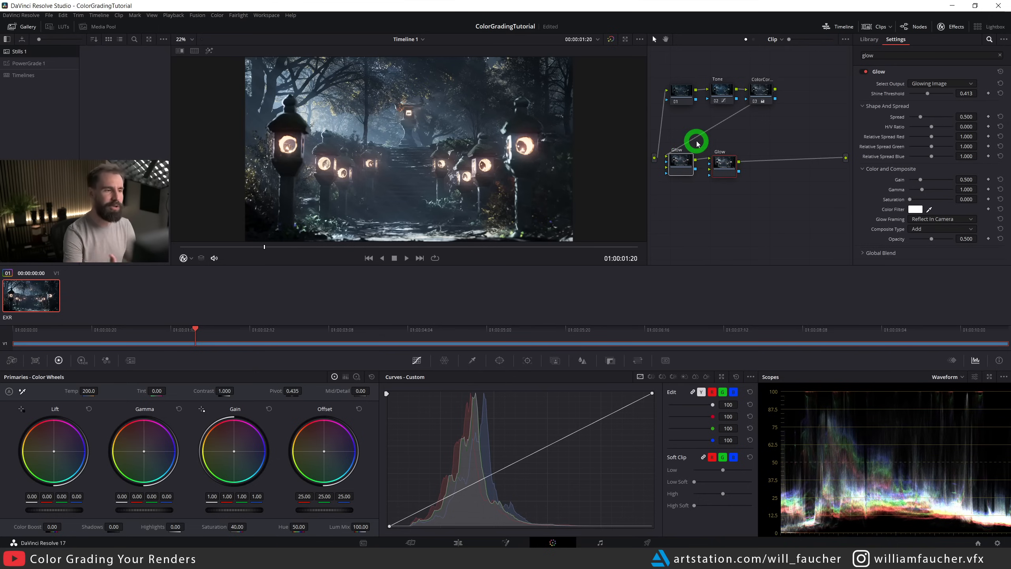
pyautogui.hotkey('ctrl', 'z')
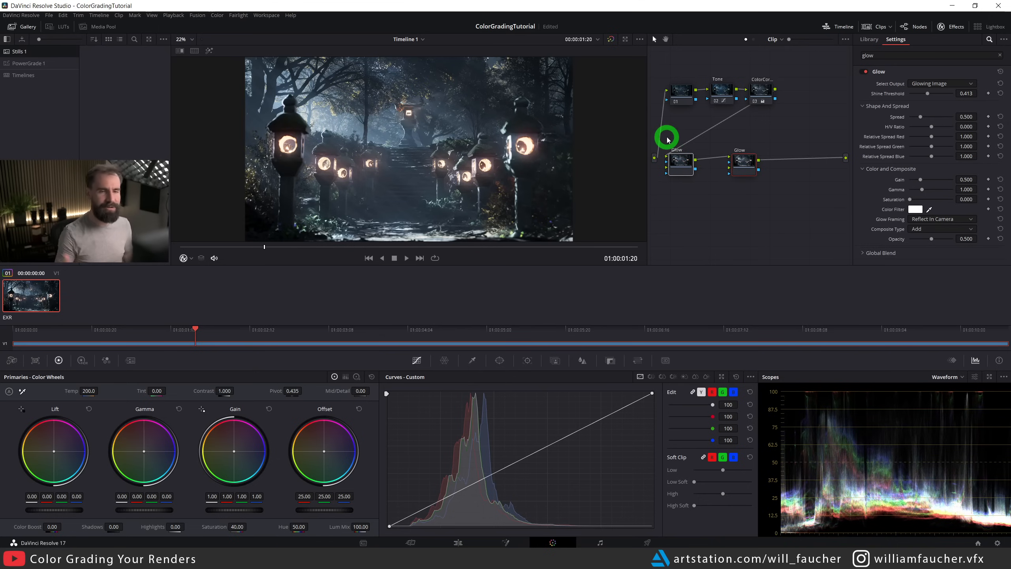
pyautogui.click(869, 39)
pyautogui.click(875, 56)
pyautogui.hotkey('ctrl', 'a')
pyautogui.press('BackSpace')
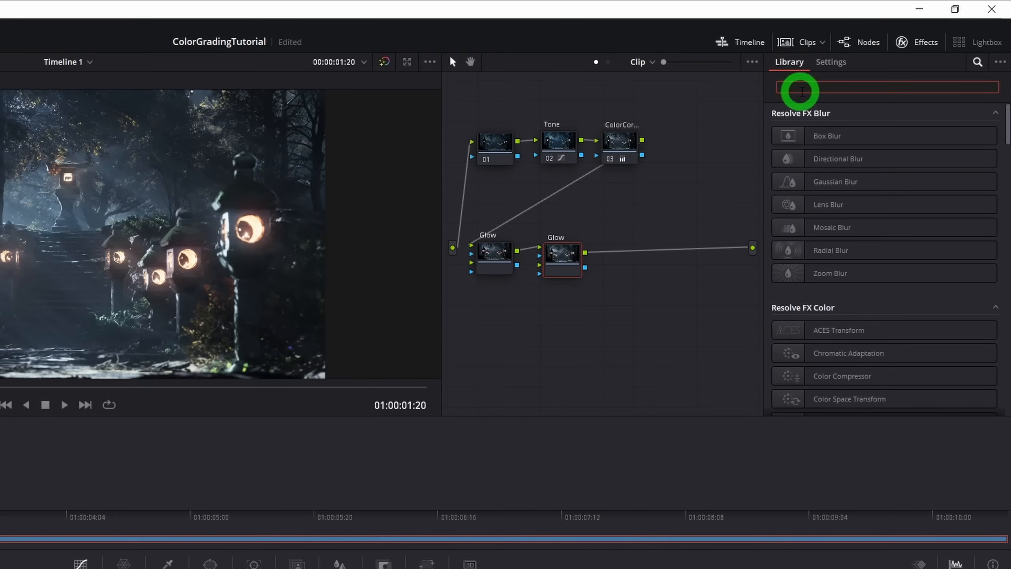
pyautogui.write('apertu')
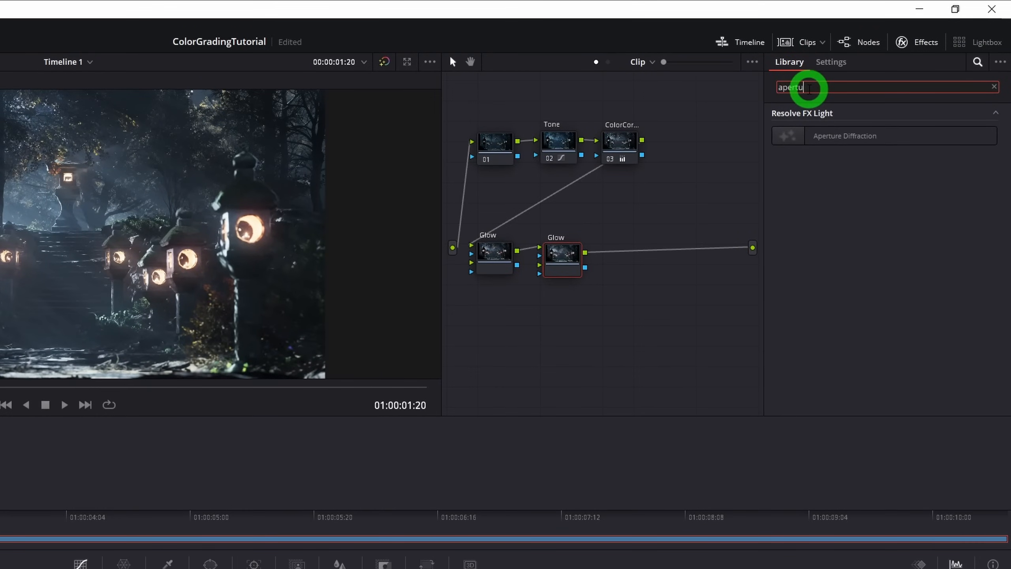
pyautogui.moveTo(856, 129); pyautogui.dragTo(653, 227)
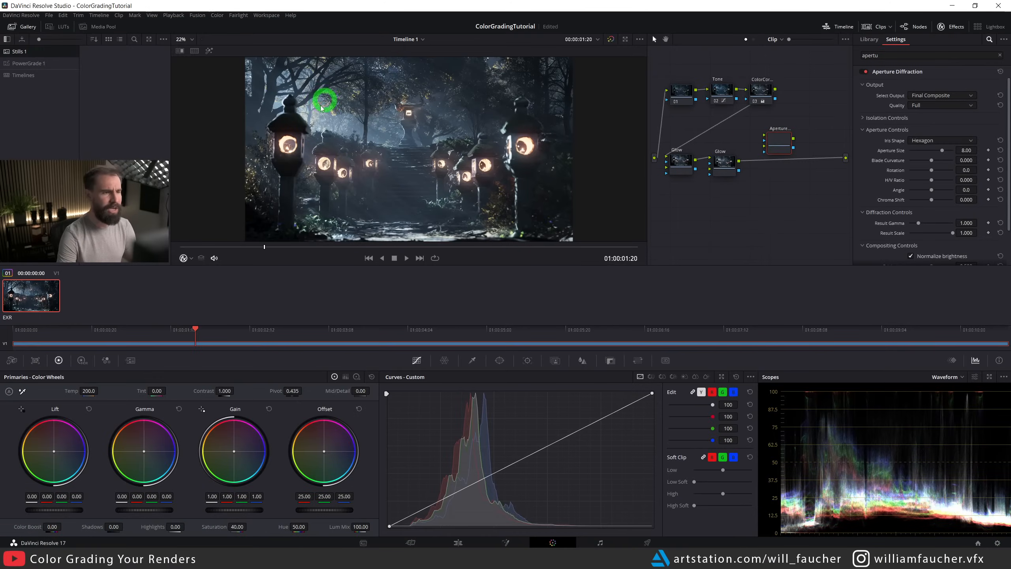
pyautogui.moveTo(781, 143); pyautogui.dragTo(776, 159)
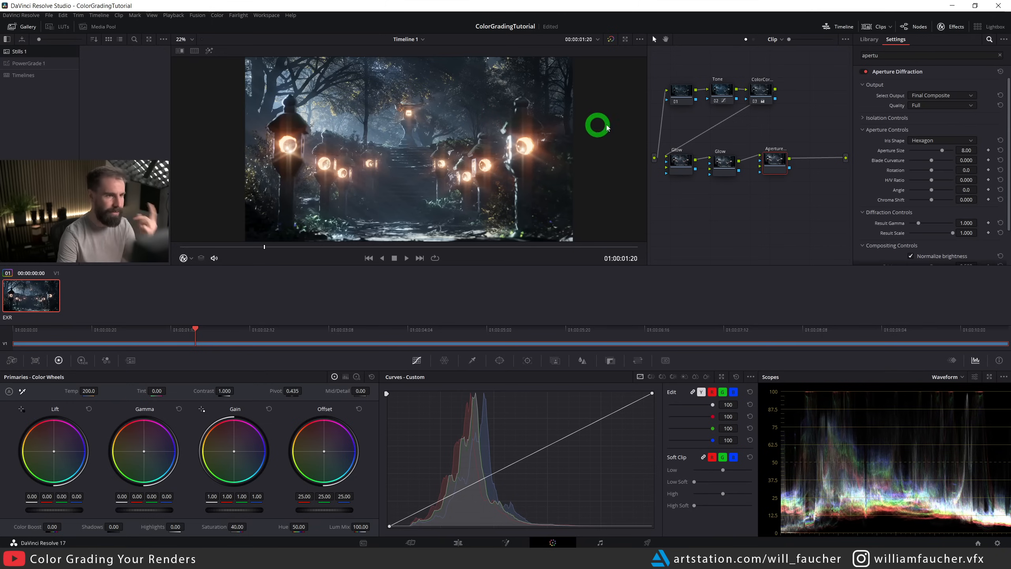
# Set the Aperture Diffraction's blade curvature to 1.000, chroma shift to -0.007, result gamma to 0.981 and global blend to 0.303.
pyautogui.moveTo(932, 162); pyautogui.dragTo(978, 159)
pyautogui.moveTo(918, 223); pyautogui.dragTo(914, 219)
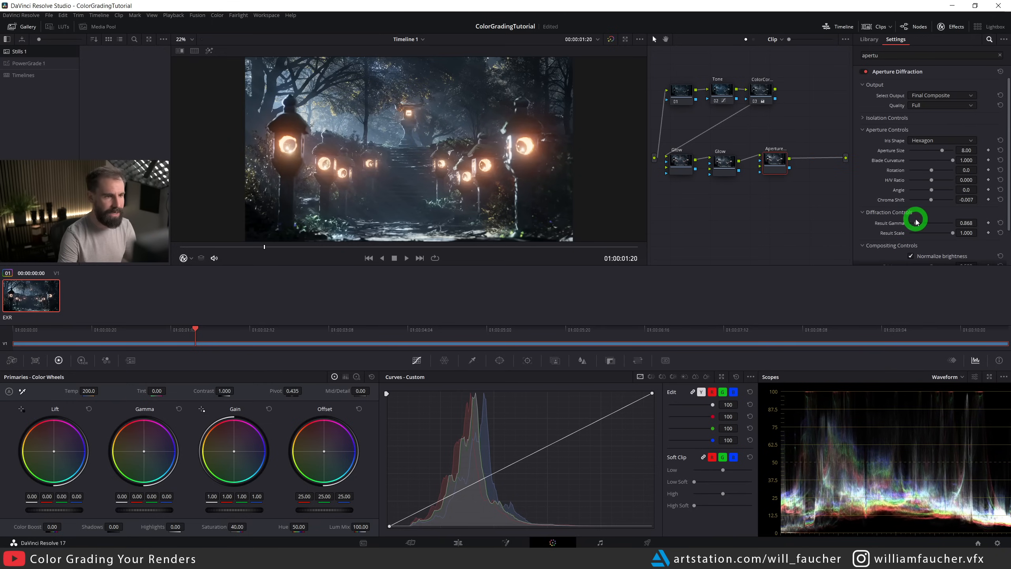
pyautogui.scroll(-2, 914, 219)
pyautogui.moveTo(943, 256); pyautogui.dragTo(923, 257)
# Switch the Aperture Diffraction node off and on to compare its effect, and raise its global blend to 0.651.
pyautogui.click(767, 149)
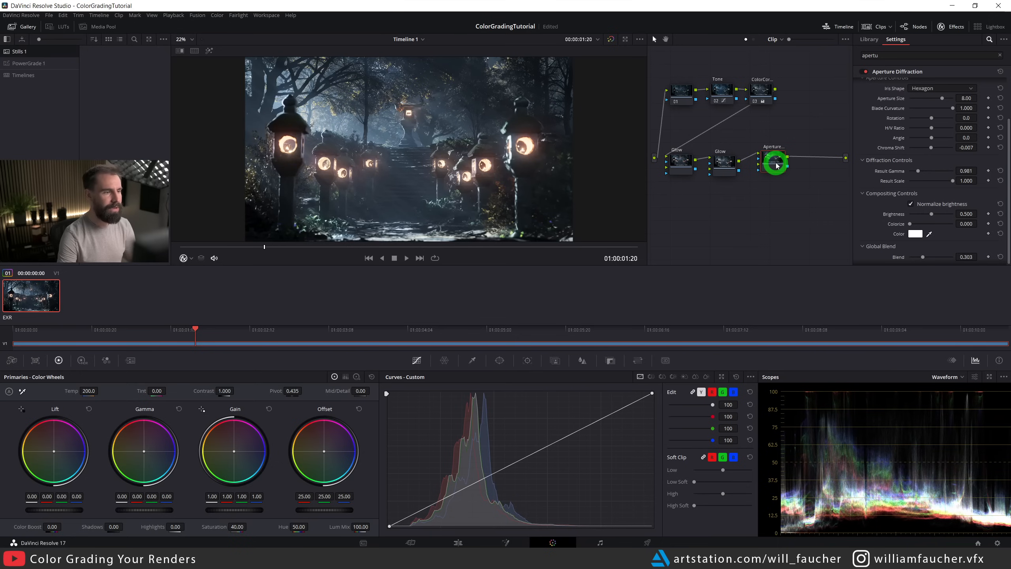
pyautogui.hotkey('ctrl', 'd')
pyautogui.hotkey('ctrl', 'd')
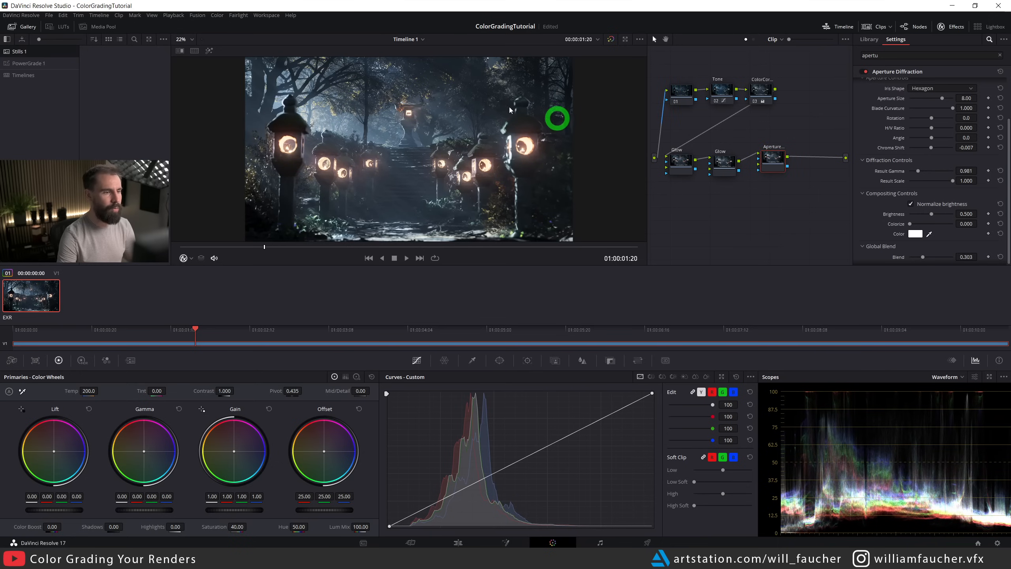
pyautogui.moveTo(922, 257); pyautogui.dragTo(938, 257)
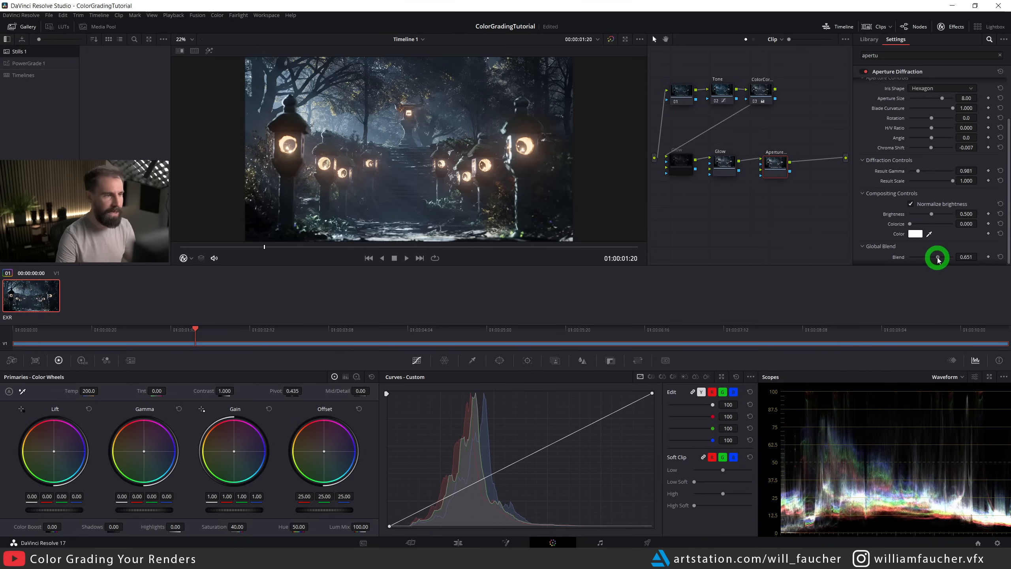
pyautogui.moveTo(767, 170); pyautogui.dragTo(780, 161)
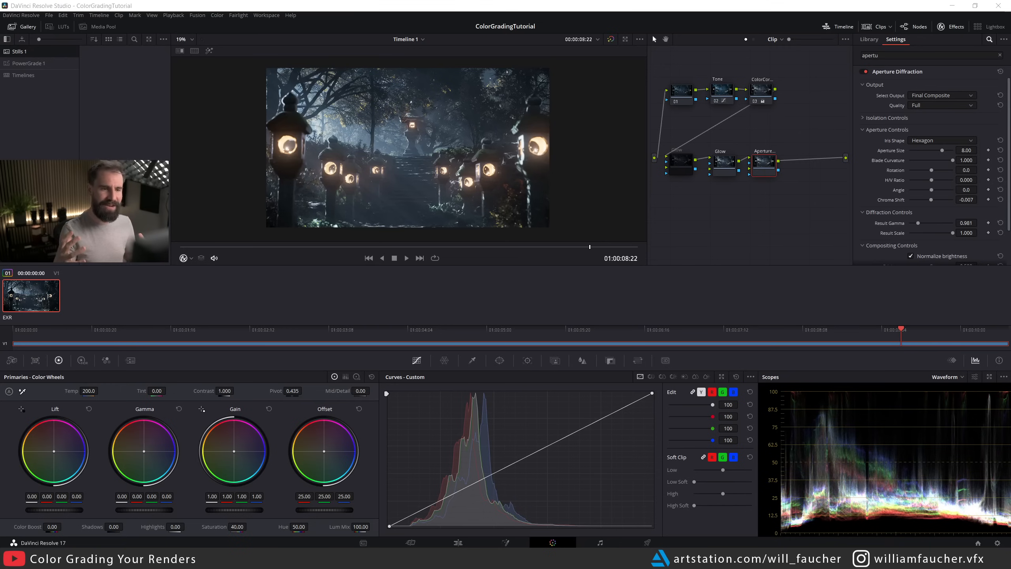
# Add a serial node after Aperture Diffraction with an inverted circle window of size 57.80, aspect 71.96 and softness 18.00.
pyautogui.click(756, 169)
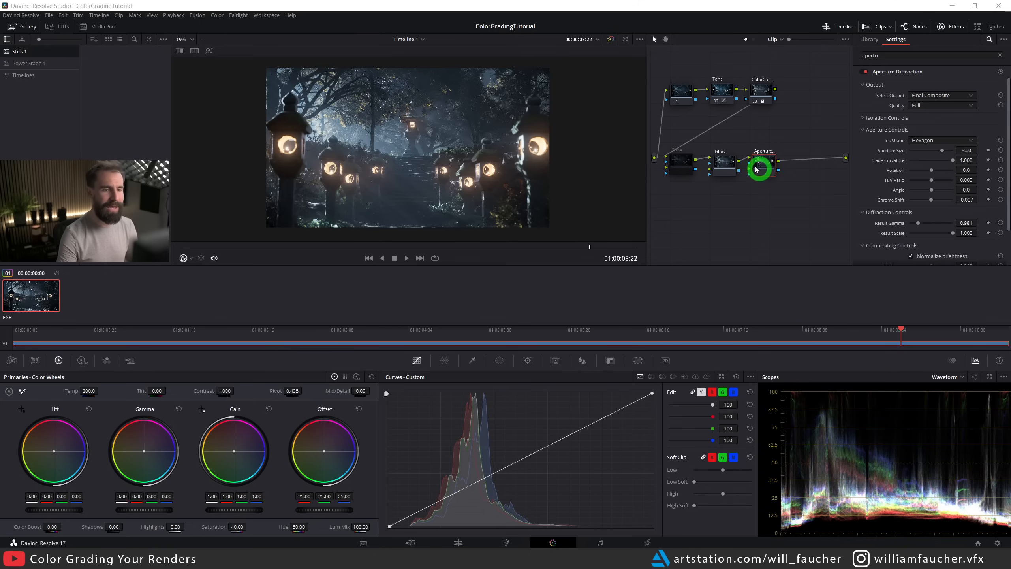
pyautogui.moveTo(763, 169); pyautogui.dragTo(761, 168)
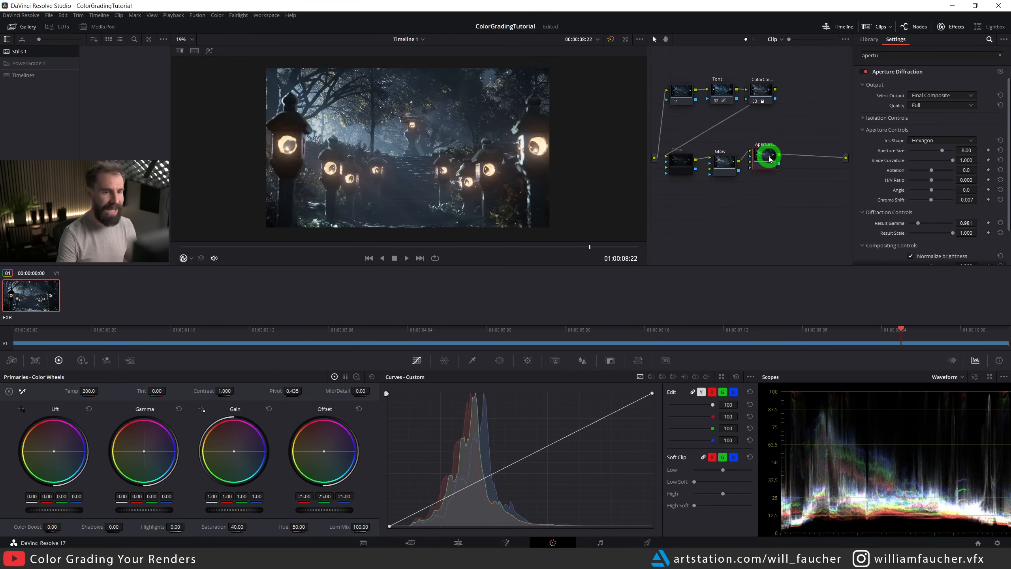
pyautogui.hotkey('alt', 's')
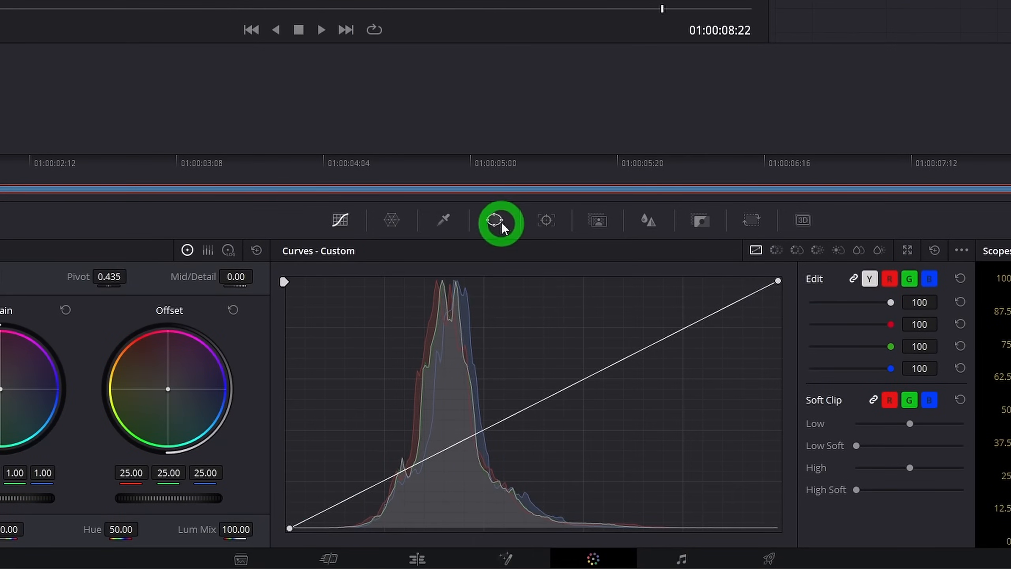
pyautogui.click(498, 222)
pyautogui.click(352, 275)
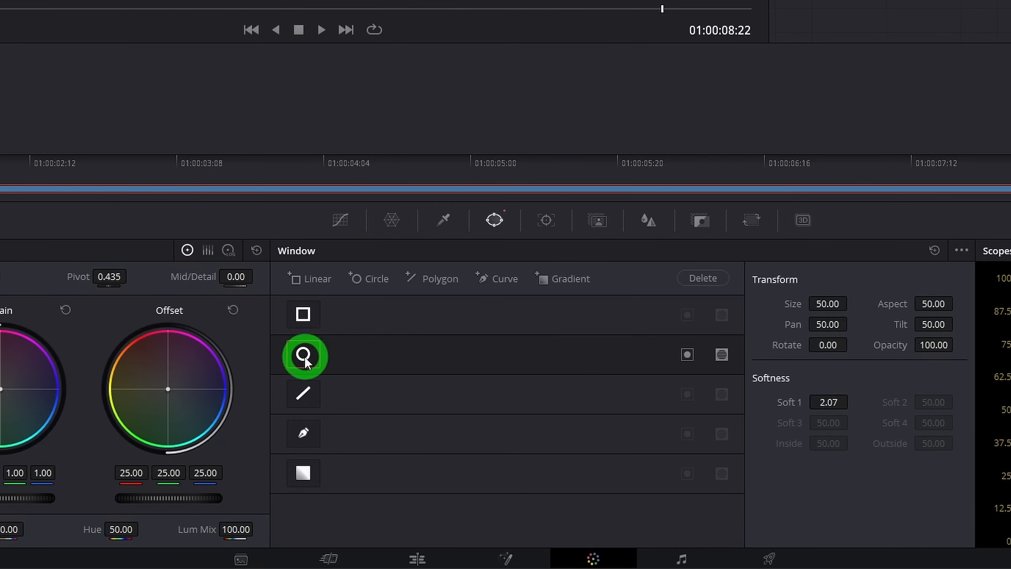
pyautogui.click(566, 345)
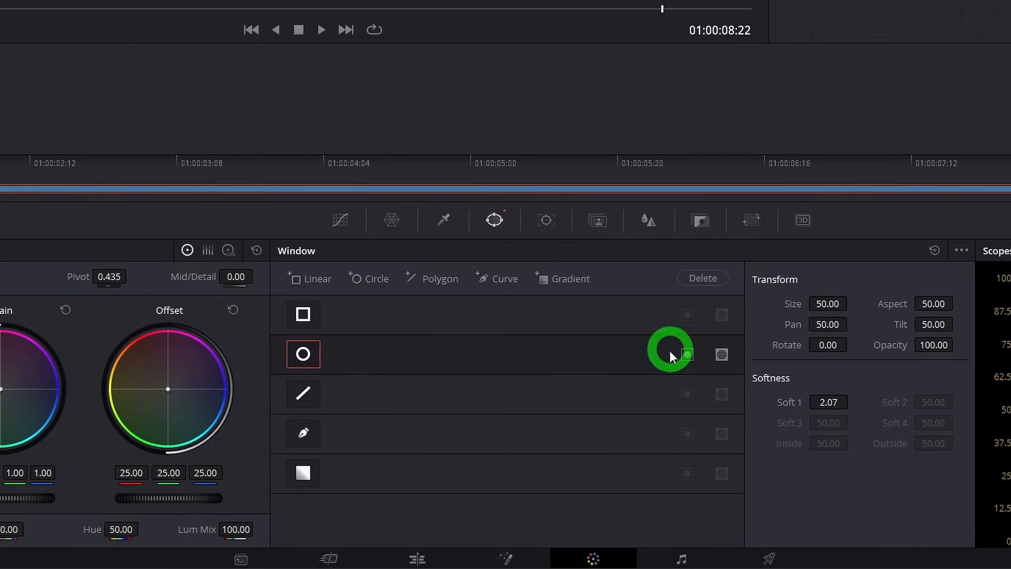
pyautogui.click(686, 354)
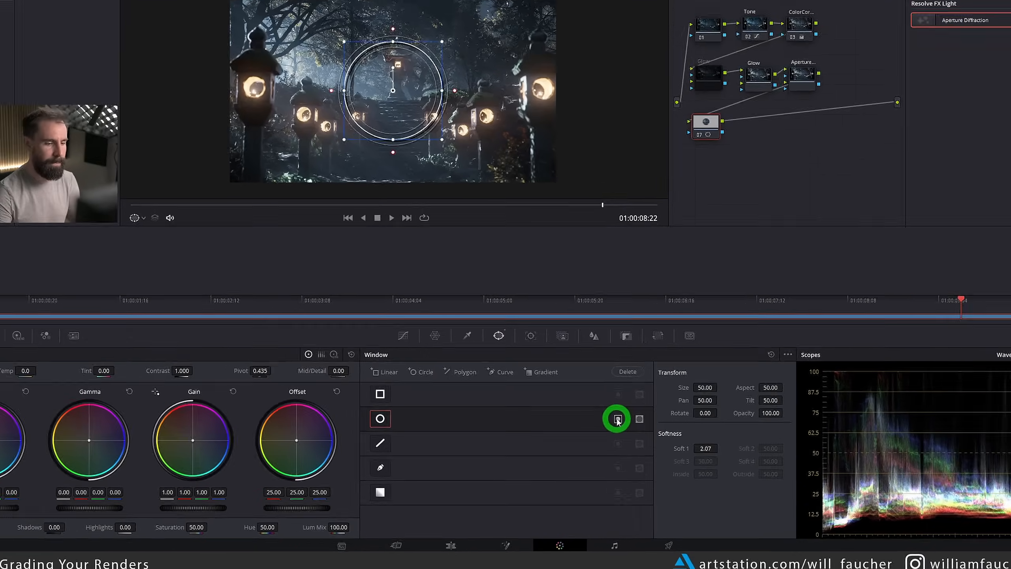
pyautogui.moveTo(452, 148); pyautogui.dragTo(533, 146)
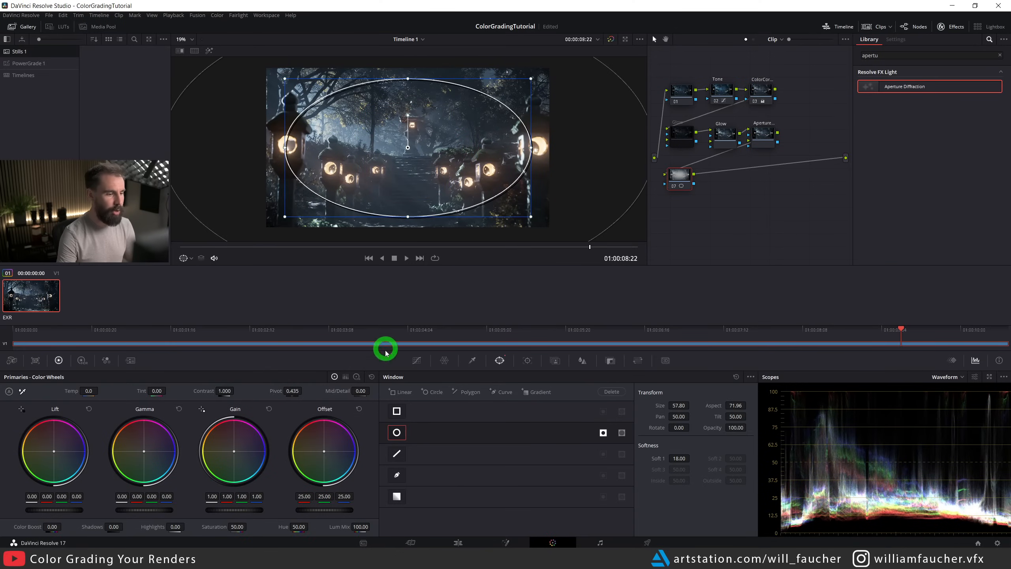
# At 01:00:06:20, darken the frame edges by pulling the middle of the vignette node's custom curve slightly below the diagonal.
pyautogui.click(416, 361)
pyautogui.click(653, 393)
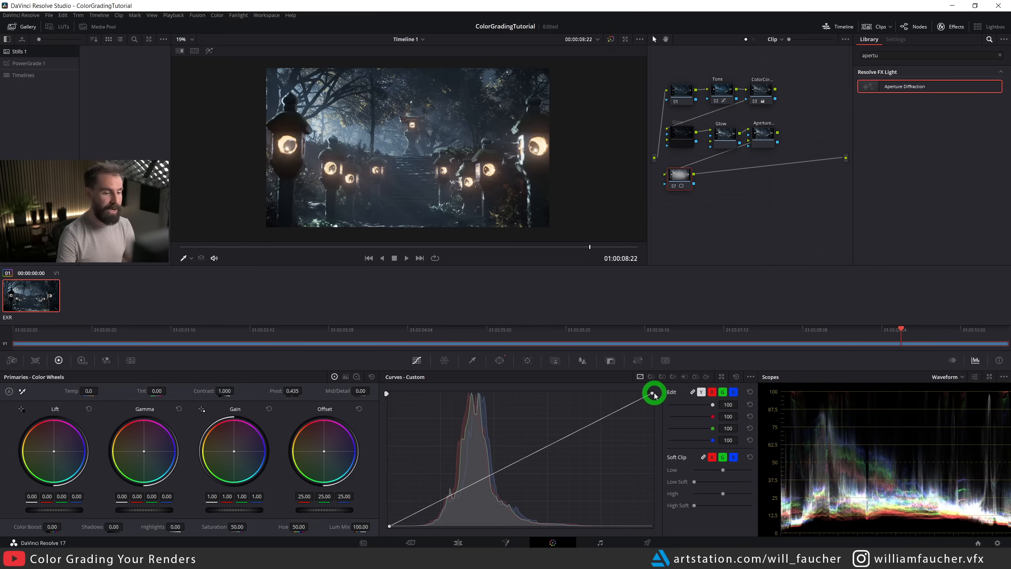
pyautogui.moveTo(652, 394); pyautogui.dragTo(639, 422)
pyautogui.moveTo(318, 246); pyautogui.dragTo(494, 246)
pyautogui.moveTo(652, 423); pyautogui.dragTo(663, 377)
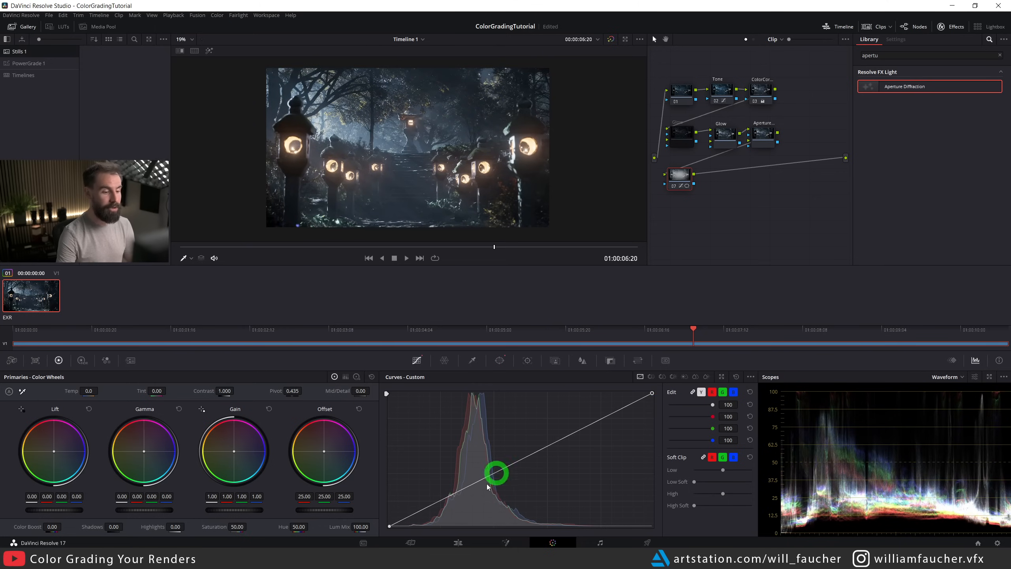
pyautogui.moveTo(511, 468); pyautogui.dragTo(521, 471)
pyautogui.moveTo(688, 175); pyautogui.dragTo(690, 179)
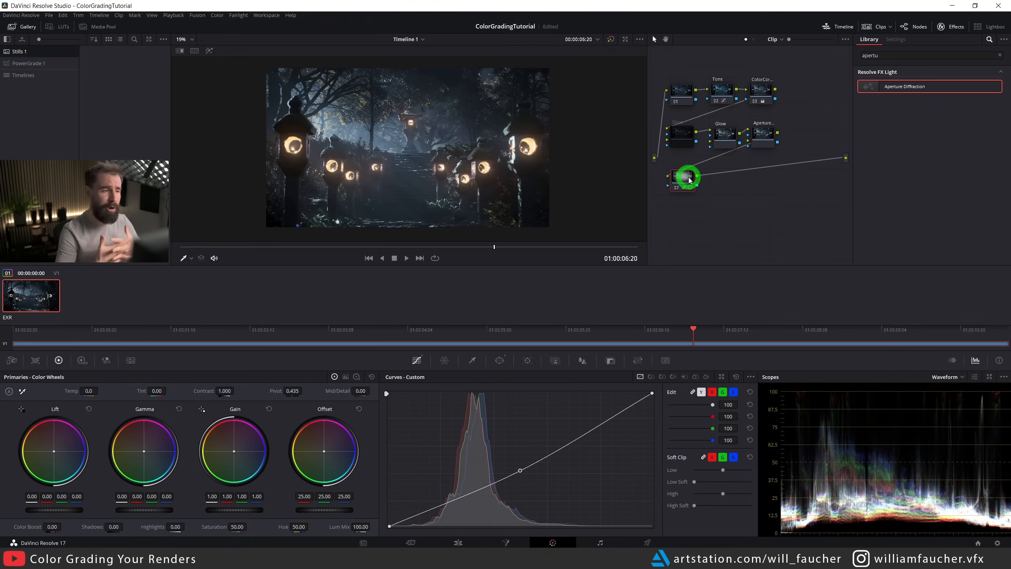
pyautogui.click(616, 143)
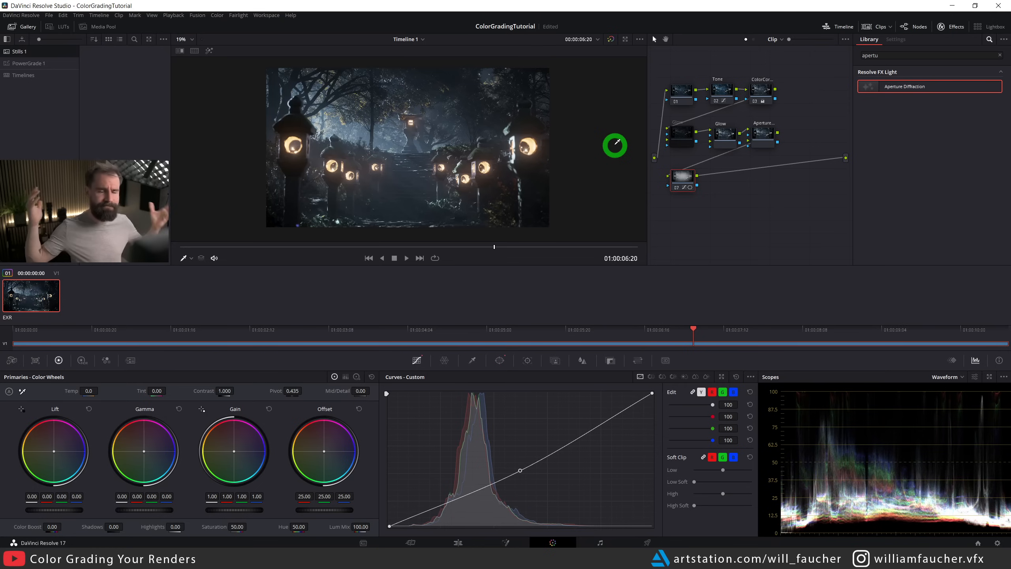
# Try shifting the vignette window and narrowing it into a tall ellipse, and undo the change.
pyautogui.click(499, 360)
pyautogui.moveTo(426, 152); pyautogui.dragTo(405, 144)
pyautogui.moveTo(525, 145); pyautogui.dragTo(440, 153)
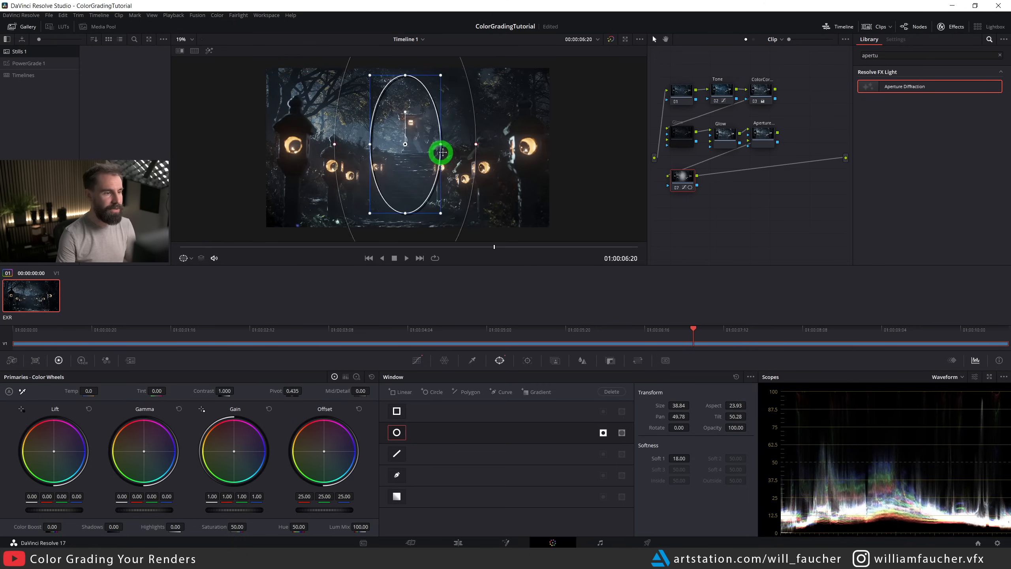
pyautogui.hotkey('ctrl', 'z')
pyautogui.hotkey('ctrl', 'z')
pyautogui.hotkey('ctrl', 'z')
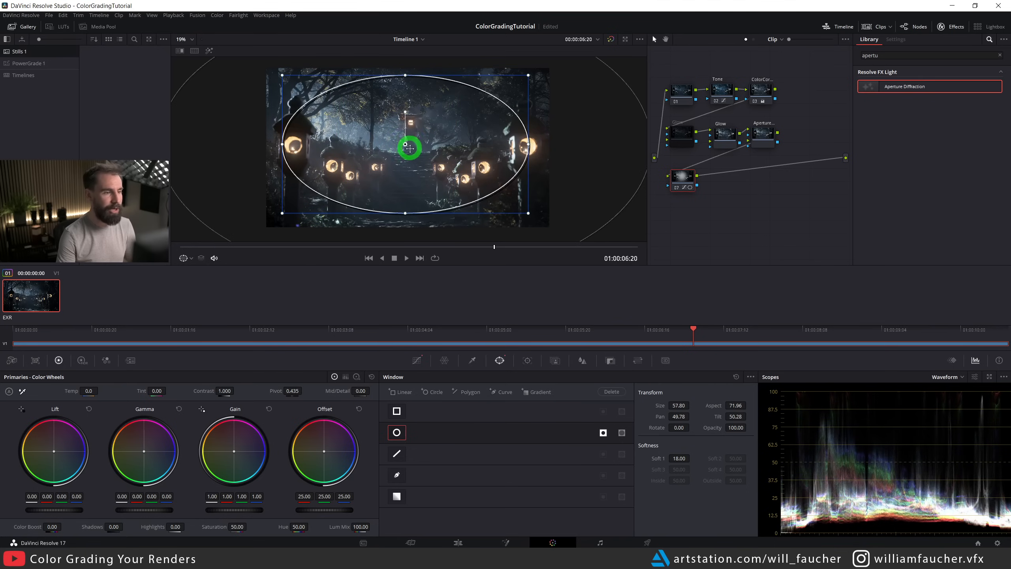
pyautogui.hotkey('ctrl', 'z')
# Add another serial node with a wide circle window over the picture's upper-left trees: size 50.00, aspect 80.72, rotation 19.55.
pyautogui.hotkey('alt', 's')
pyautogui.click(397, 432)
pyautogui.moveTo(461, 148); pyautogui.dragTo(514, 151)
pyautogui.moveTo(414, 150); pyautogui.dragTo(443, 120)
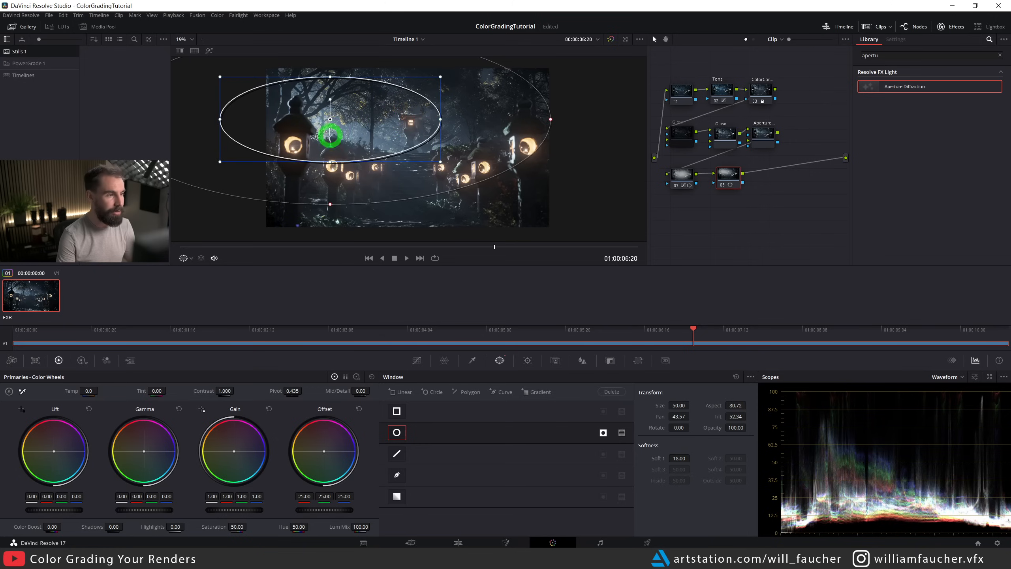
pyautogui.moveTo(328, 98); pyautogui.dragTo(343, 103)
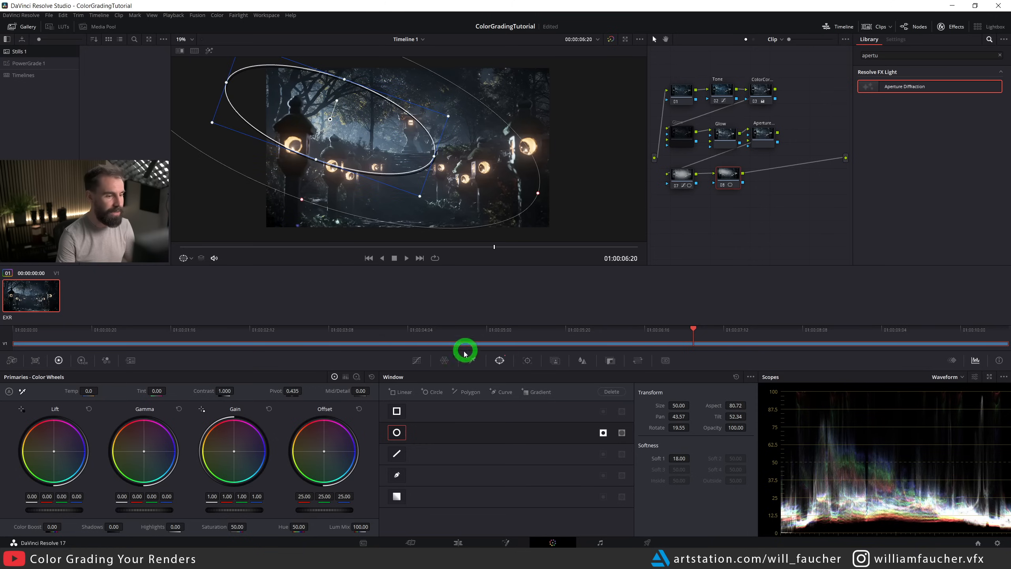
# Turn off the new window's inversion and lift the node's custom curve moderately to brighten the area inside the ellipse.
pyautogui.click(417, 360)
pyautogui.moveTo(501, 470); pyautogui.dragTo(501, 434)
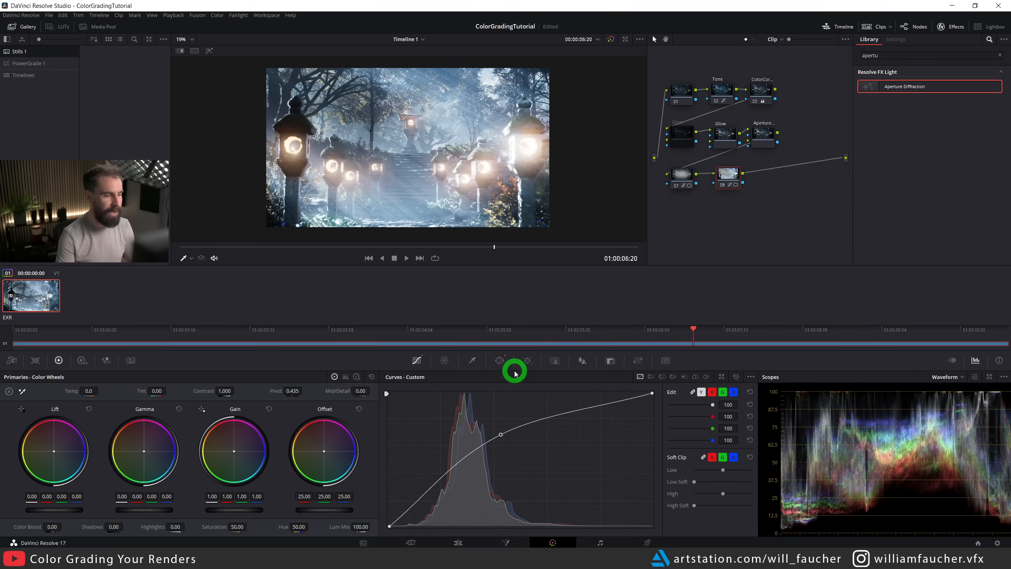
pyautogui.click(500, 360)
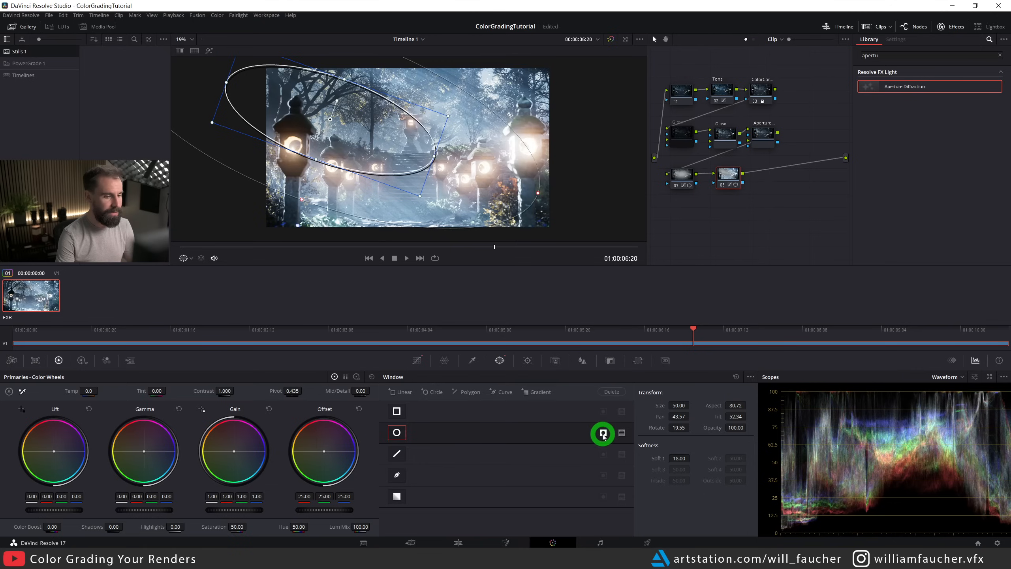
pyautogui.click(603, 433)
pyautogui.moveTo(338, 76); pyautogui.dragTo(343, 81)
pyautogui.click(417, 360)
pyautogui.moveTo(501, 435); pyautogui.dragTo(542, 438)
# Refine the light window to size 37.53, aspect 85.52, pan 43.90, tilt 52.54 and softness 14.97.
pyautogui.click(500, 360)
pyautogui.click(331, 107)
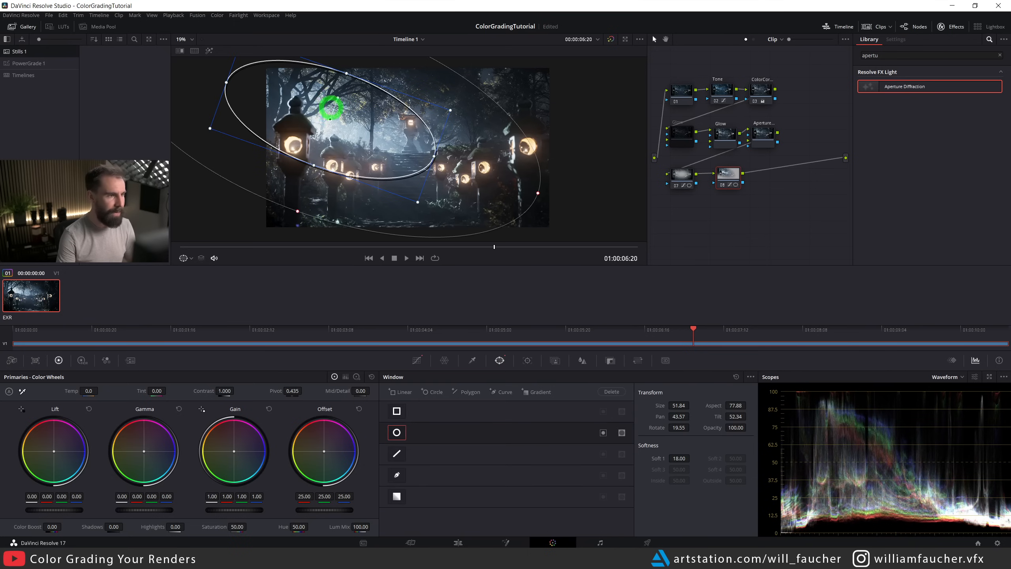
pyautogui.moveTo(332, 119)
pyautogui.mouseDown()
pyautogui.moveTo(379, 86)
pyautogui.moveTo(499, 164)
pyautogui.moveTo(379, 109)
pyautogui.moveTo(334, 115)
pyautogui.mouseUp()
pyautogui.moveTo(334, 115); pyautogui.dragTo(334, 116)
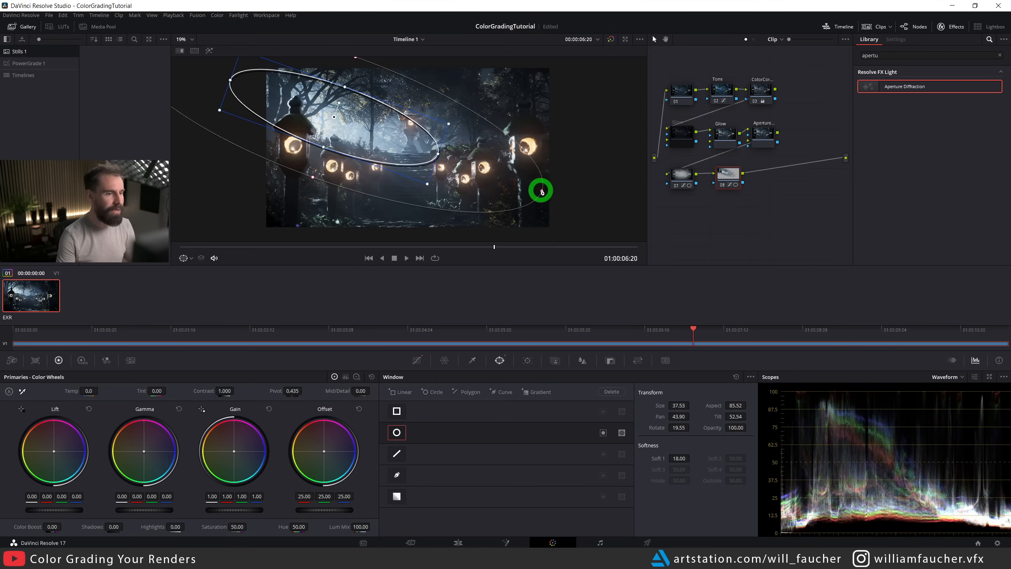
pyautogui.moveTo(542, 192); pyautogui.dragTo(521, 176)
pyautogui.click(415, 361)
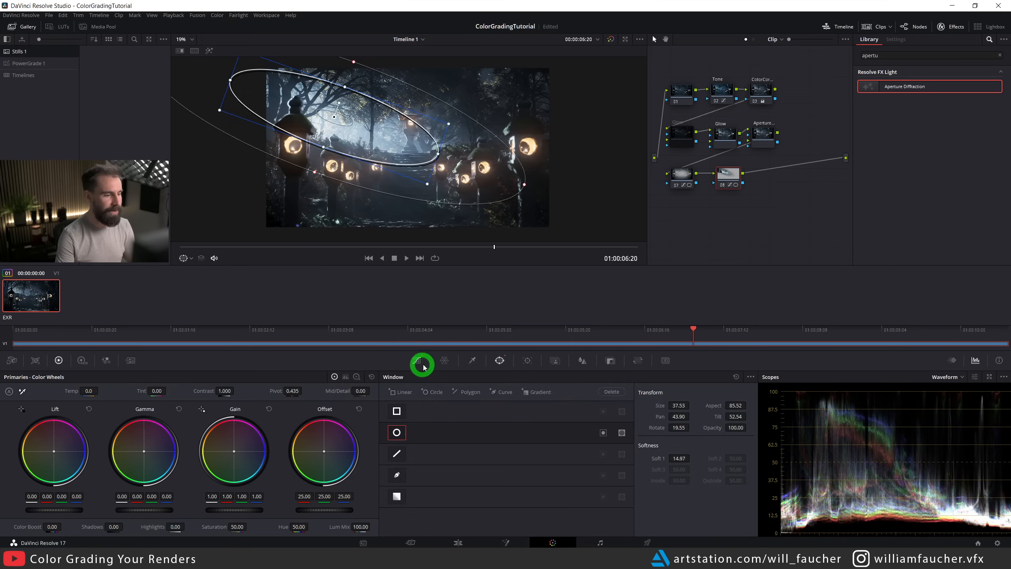
# Delete the brightening node that follows the vignette node.
pyautogui.moveTo(765, 172); pyautogui.dragTo(728, 163)
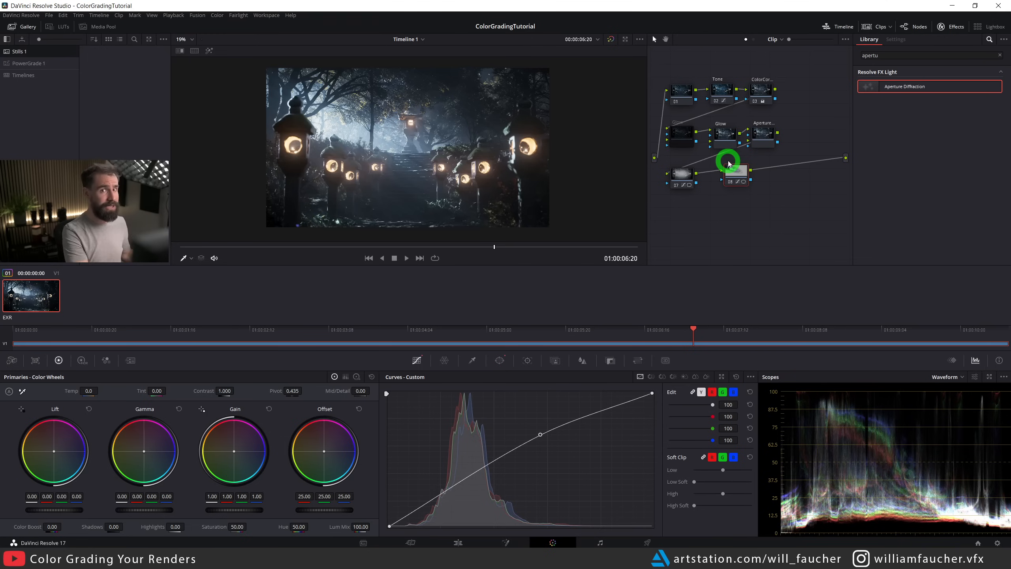
pyautogui.moveTo(737, 176); pyautogui.dragTo(693, 176)
pyautogui.press('Delete')
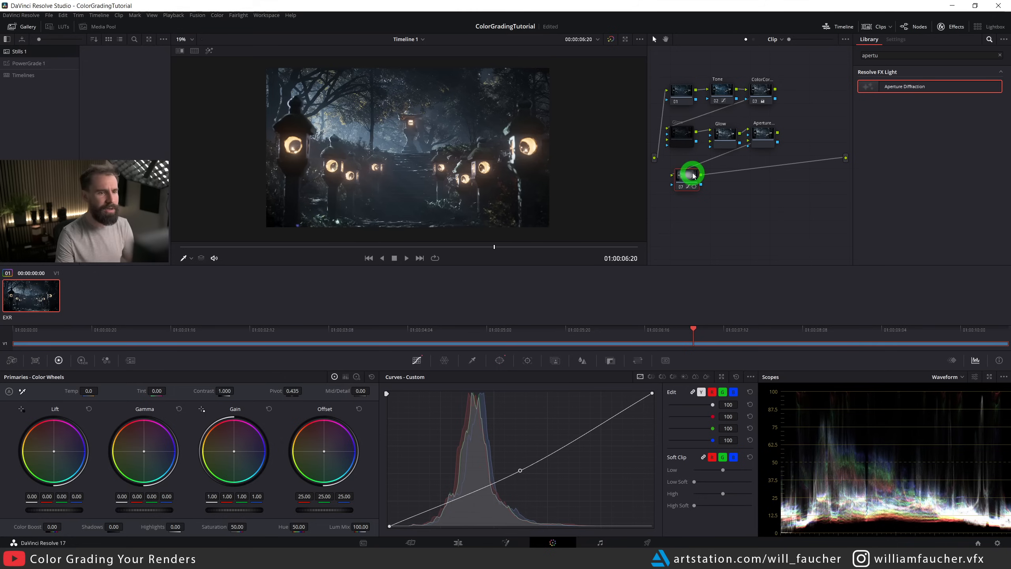
# Insert a Chromatic Aberration Removal node after the vignette node and a Layer Mixer between it and the output.
pyautogui.click(798, 194)
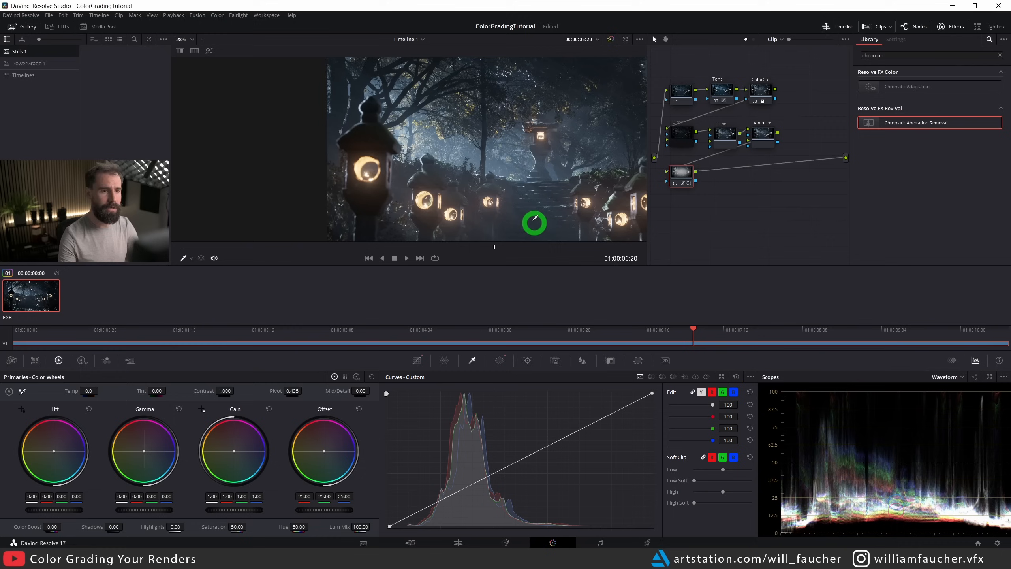
pyautogui.moveTo(900, 124); pyautogui.dragTo(742, 183)
pyautogui.rightClick(776, 192)
pyautogui.moveTo(806, 208)
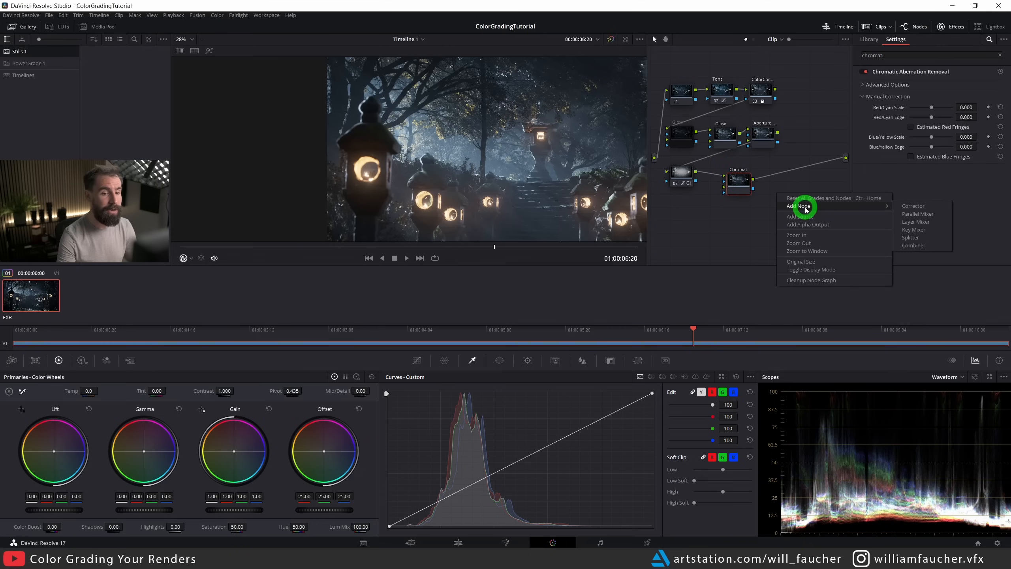
pyautogui.click(927, 222)
pyautogui.moveTo(775, 193)
pyautogui.mouseDown()
pyautogui.moveTo(782, 177)
pyautogui.moveTo(781, 197)
pyautogui.mouseUp()
pyautogui.click(668, 228)
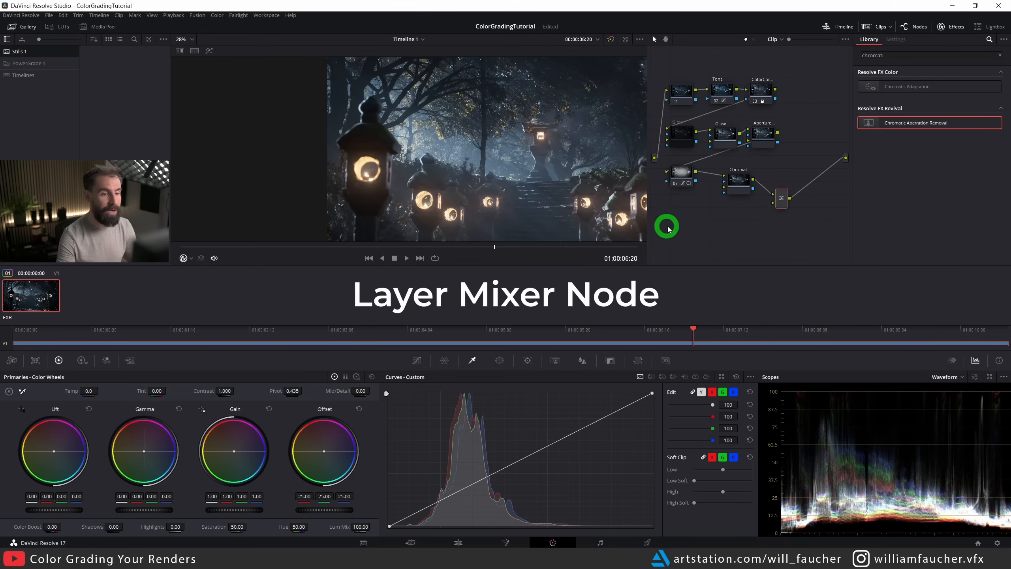
# Add a corrector node, feed it from the vignette node, and connect its output to the Layer Mixer's second input.
pyautogui.rightClick(708, 226)
pyautogui.moveTo(764, 238)
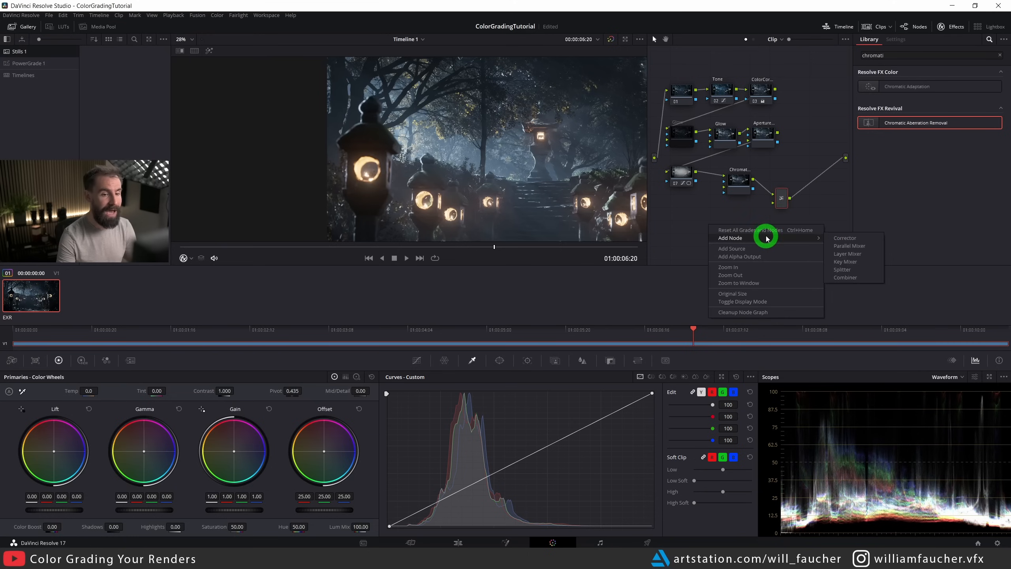
pyautogui.click(846, 239)
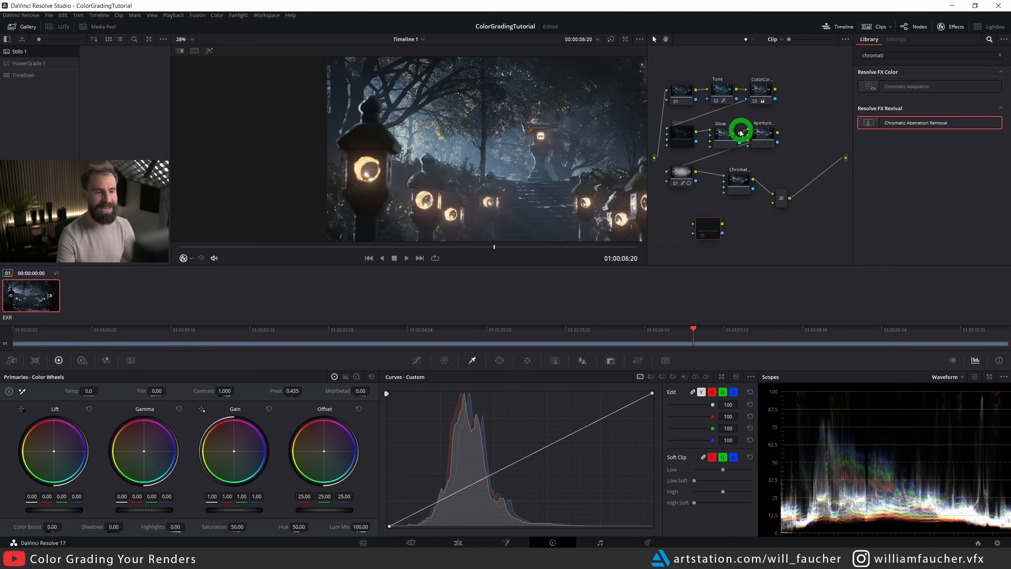
pyautogui.moveTo(730, 136); pyautogui.dragTo(726, 133)
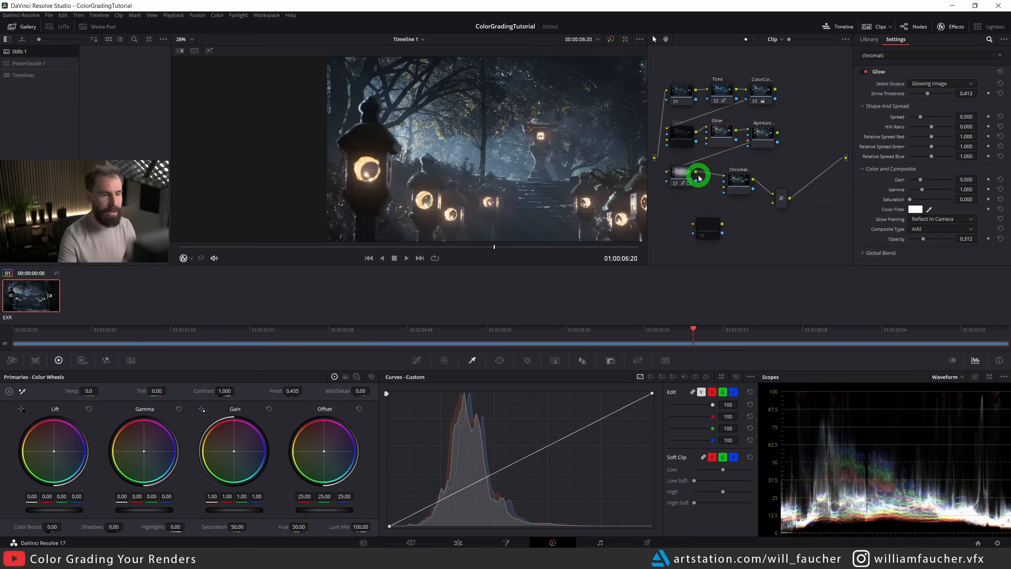
pyautogui.moveTo(697, 175); pyautogui.dragTo(731, 234)
pyautogui.moveTo(739, 217); pyautogui.dragTo(781, 188)
pyautogui.click(732, 211)
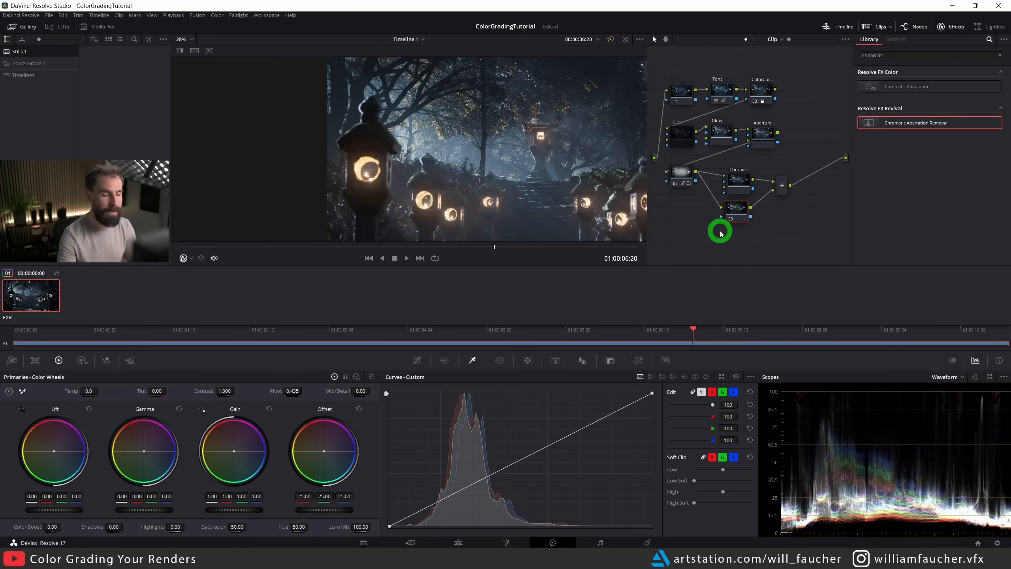
# Set Red/Cyan Scale and Red/Cyan Edge to 1.000 on the Chromatic Aberration Removal node.
pyautogui.click(738, 179)
pyautogui.scroll(2, 564, 154)
pyautogui.click(933, 108)
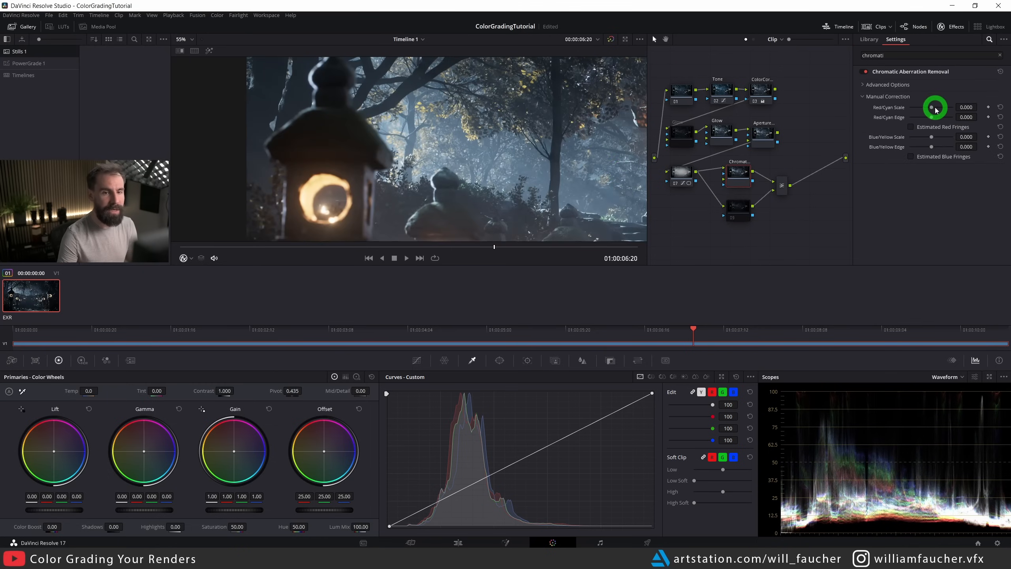
pyautogui.moveTo(933, 108)
pyautogui.mouseDown()
pyautogui.moveTo(953, 107)
pyautogui.moveTo(951, 117)
pyautogui.mouseUp()
pyautogui.click(927, 118)
# Examine the color fringing around the lanterns and tree branches, both close up and across the wider picture.
pyautogui.moveTo(418, 119); pyautogui.dragTo(386, 154)
pyautogui.scroll(-1, 406, 117)
pyautogui.scroll(3, 334, 142)
pyautogui.scroll(2, 501, 149)
pyautogui.scroll(-5, 426, 149)
pyautogui.scroll(-1, 507, 149)
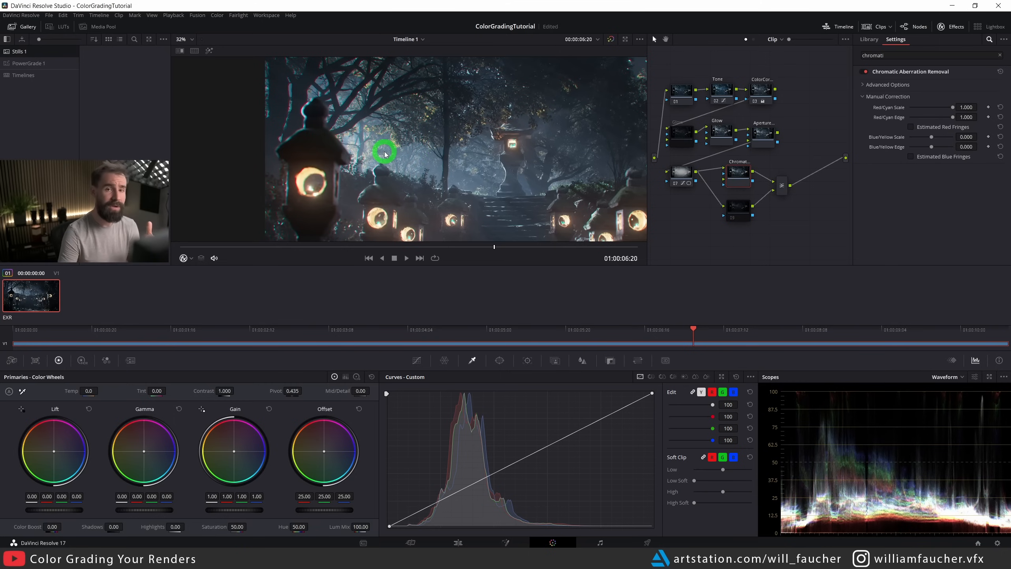
pyautogui.scroll(1, 384, 154)
pyautogui.moveTo(385, 153); pyautogui.dragTo(406, 153)
# Sample the pale blue mist beside the large lantern with the HSL Qualifier on the corrector node feeding the Layer Mixer.
pyautogui.click(735, 221)
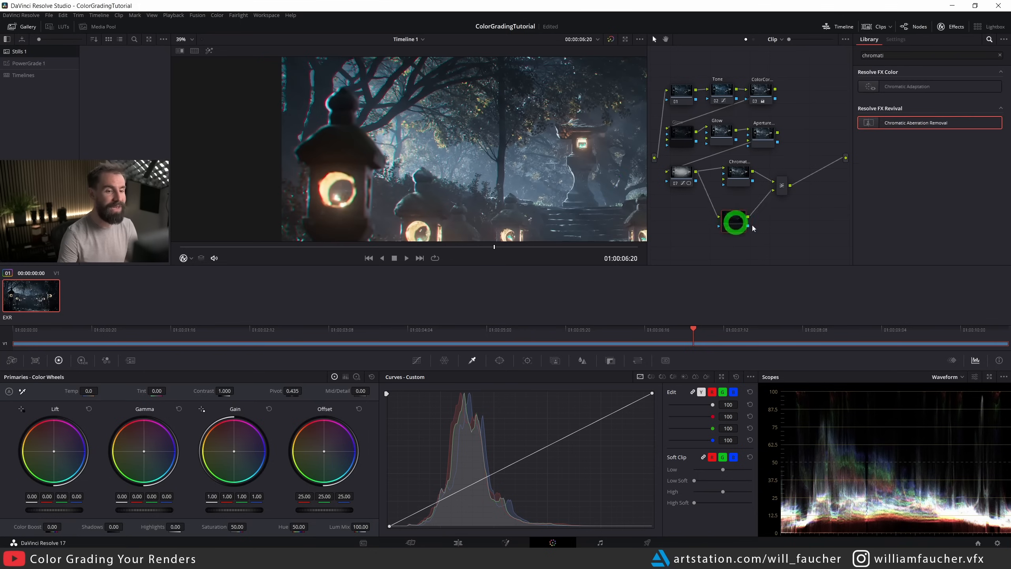
pyautogui.moveTo(730, 217); pyautogui.dragTo(735, 221)
pyautogui.click(728, 322)
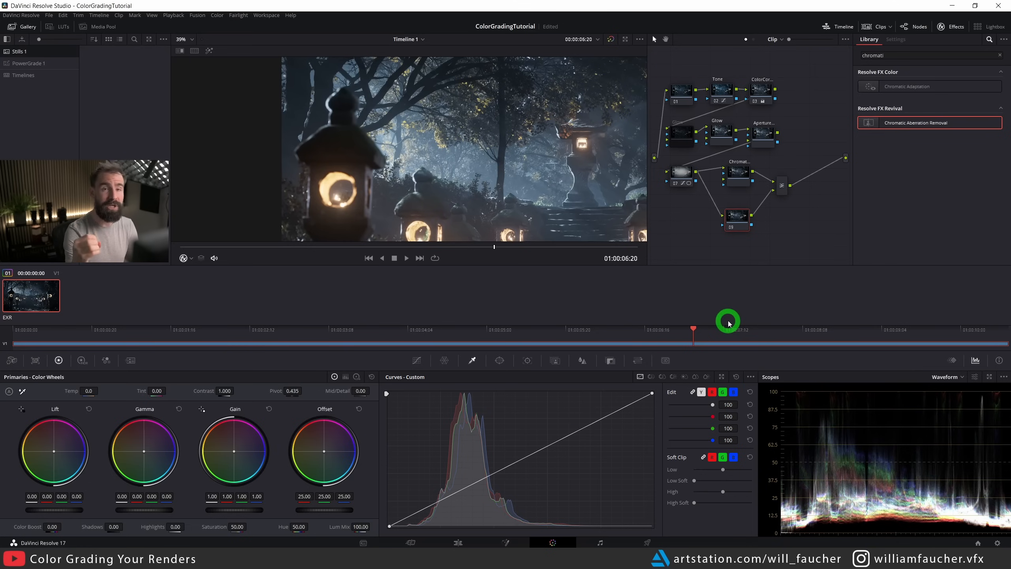
pyautogui.click(472, 360)
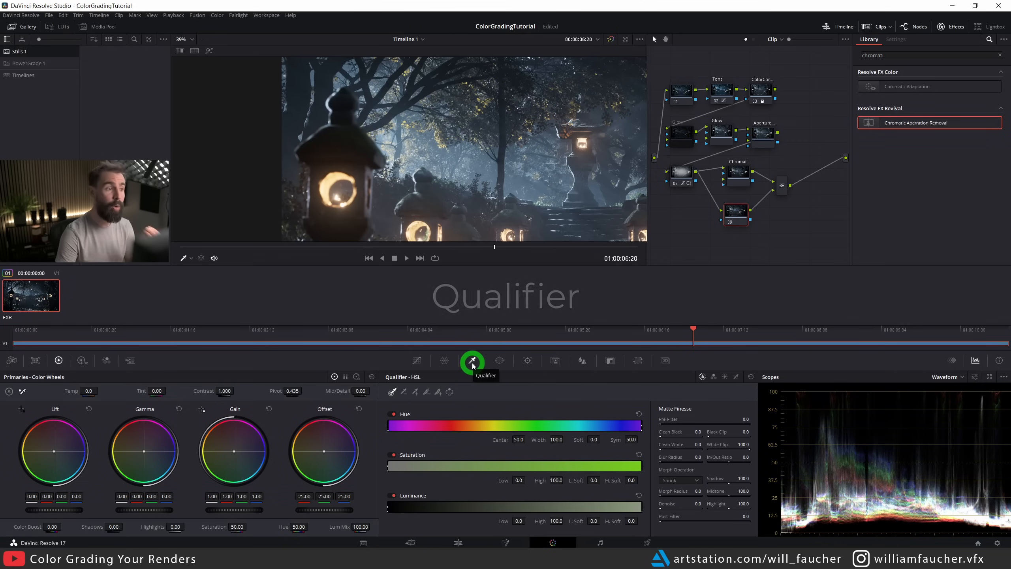
pyautogui.scroll(5, 422, 164)
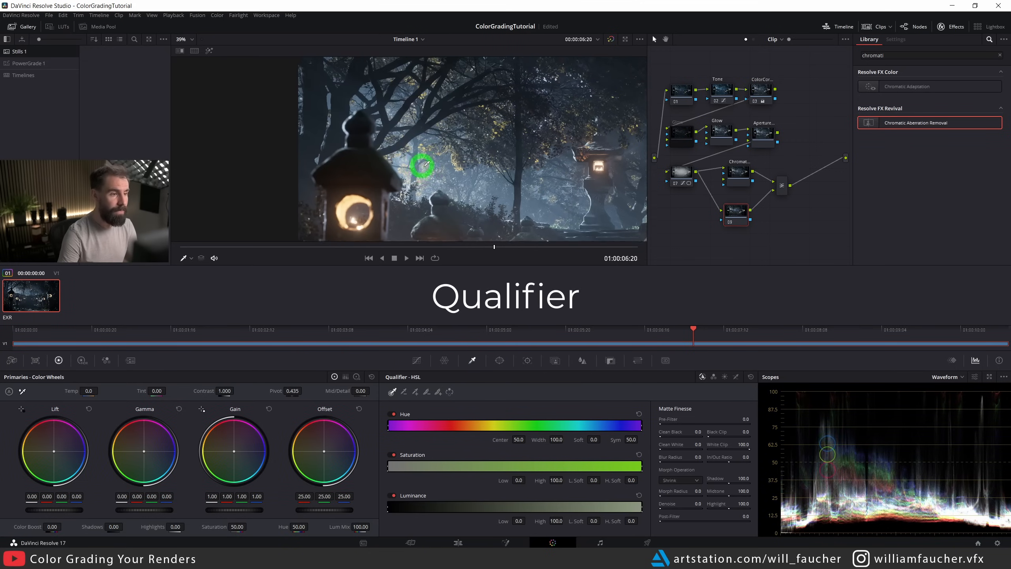
pyautogui.scroll(3, 431, 163)
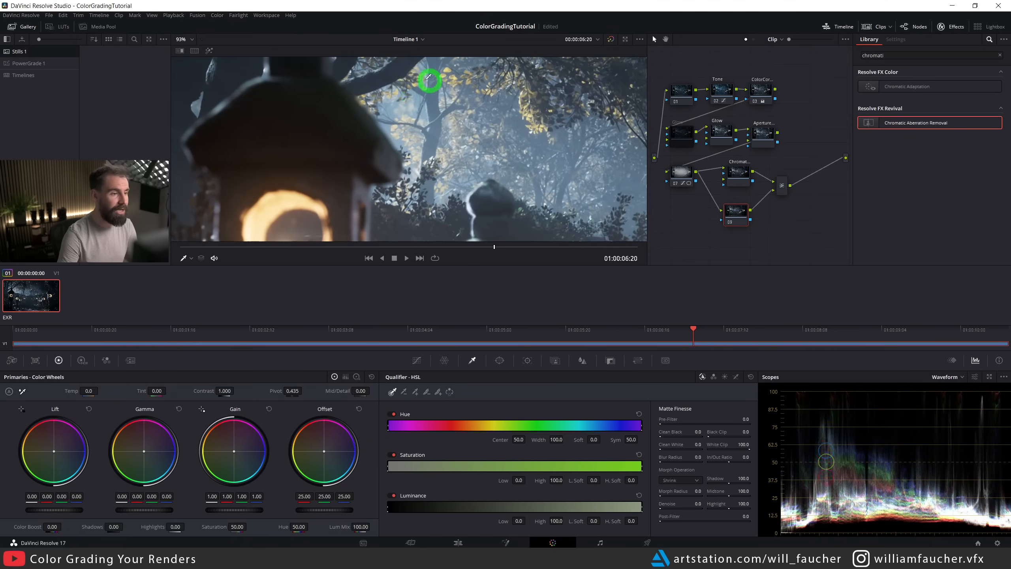
pyautogui.click(408, 111)
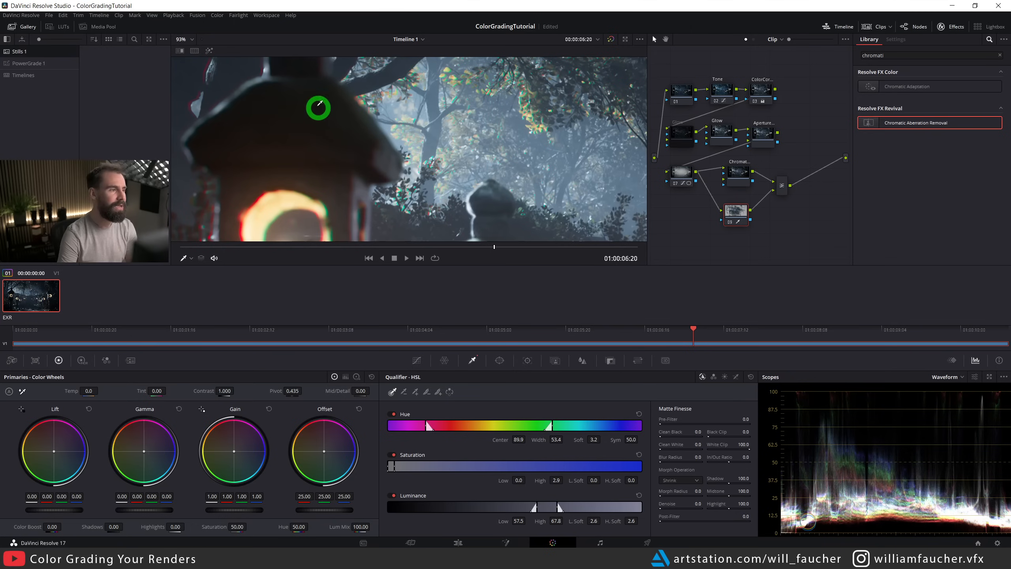
# Highlight the qualified area in the viewer and shift its luminance range to low 58.7, high 67.2.
pyautogui.click(209, 51)
pyautogui.scroll(-4, 438, 123)
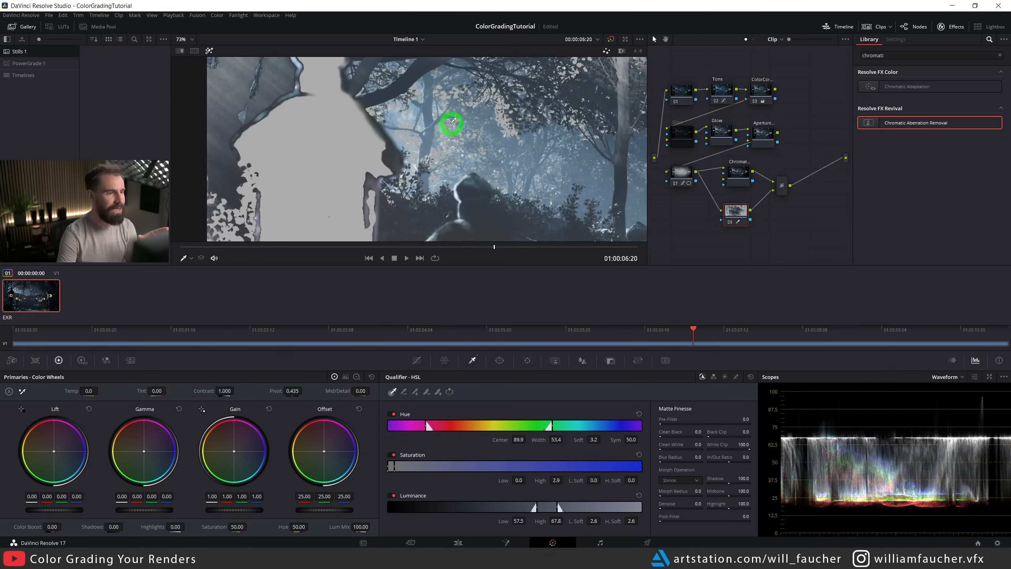
pyautogui.scroll(-1, 431, 121)
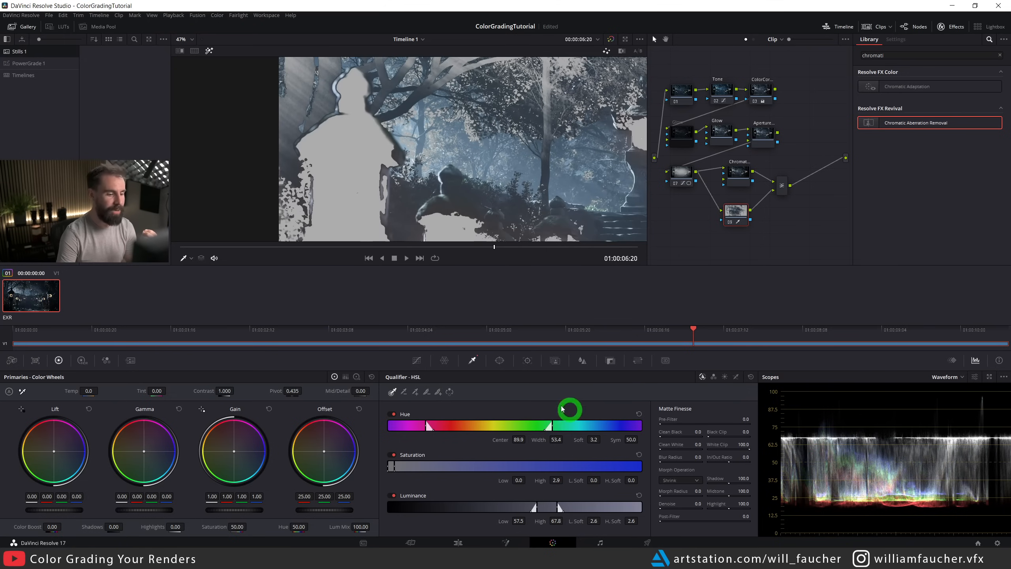
pyautogui.moveTo(533, 506); pyautogui.dragTo(554, 509)
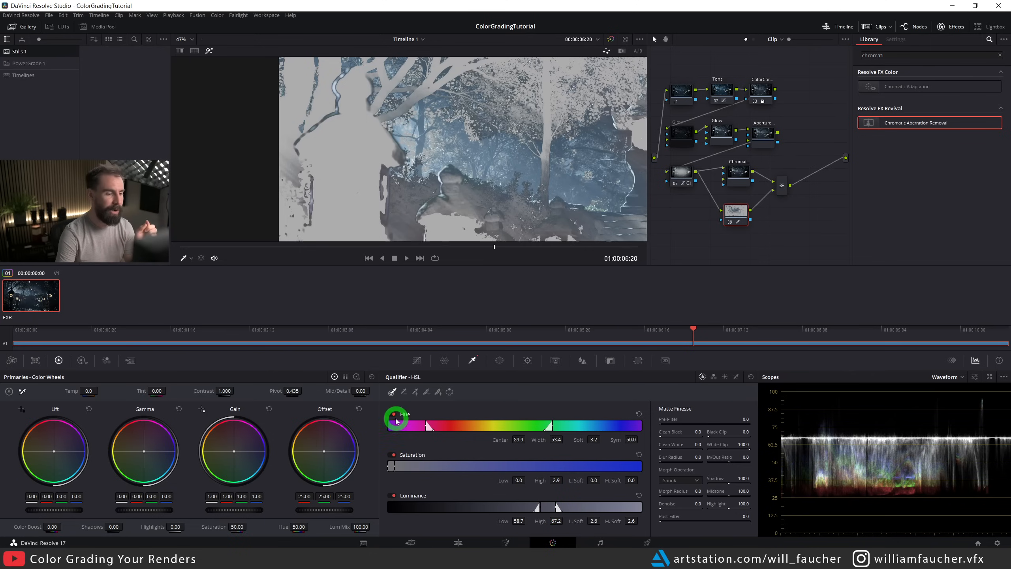
# Disable the qualifier's Hue and Saturation and set its luminance range to low 49.8, high 59.8.
pyautogui.click(393, 415)
pyautogui.click(390, 454)
pyautogui.click(538, 509)
pyautogui.moveTo(540, 508); pyautogui.dragTo(542, 485)
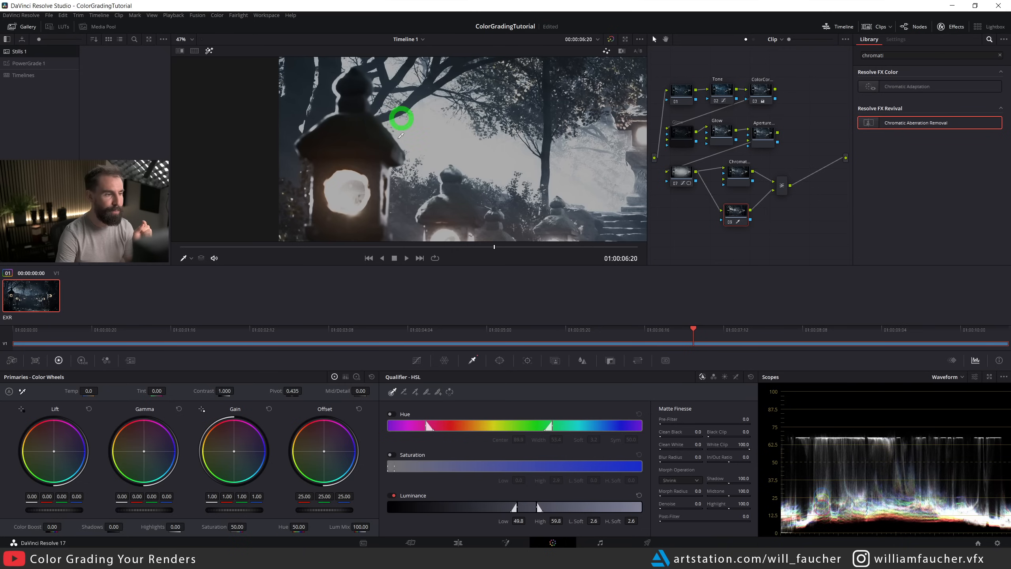
# Inspect the qualified area, turn off the highlight, and examine the masked fringing with the Chromatic Aberration Removal node selected.
pyautogui.scroll(-4, 400, 135)
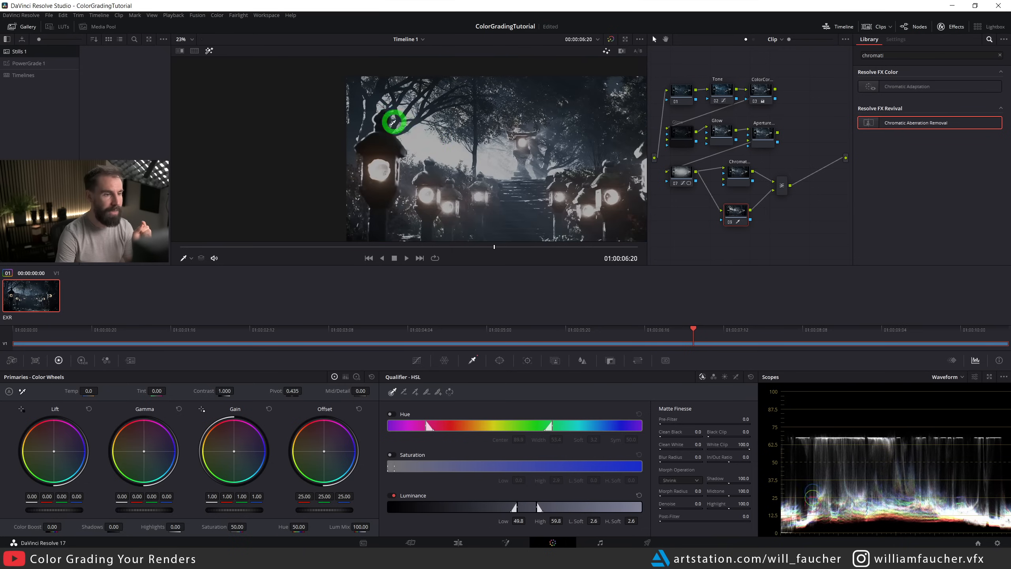
pyautogui.scroll(2, 434, 163)
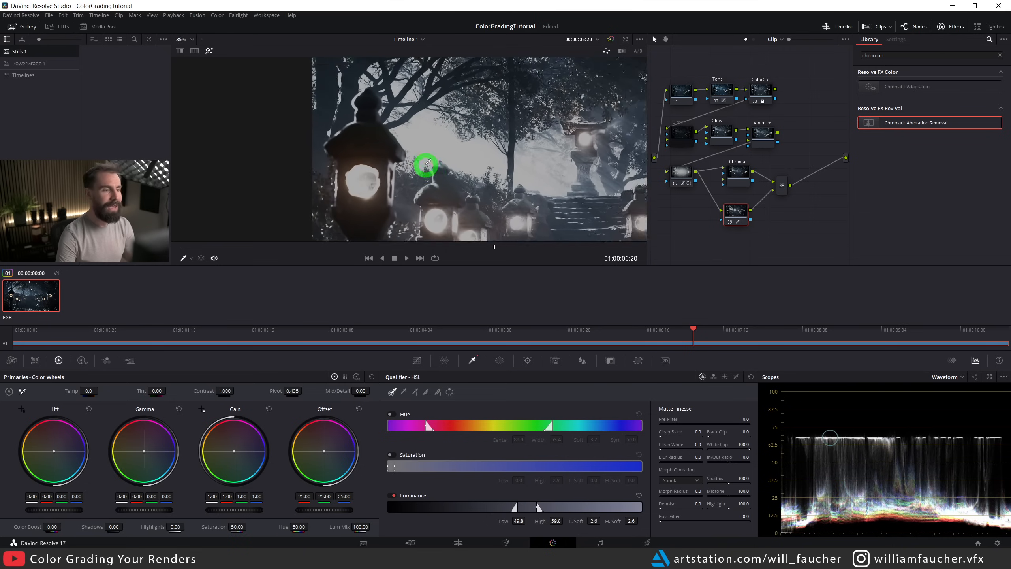
pyautogui.scroll(1, 428, 161)
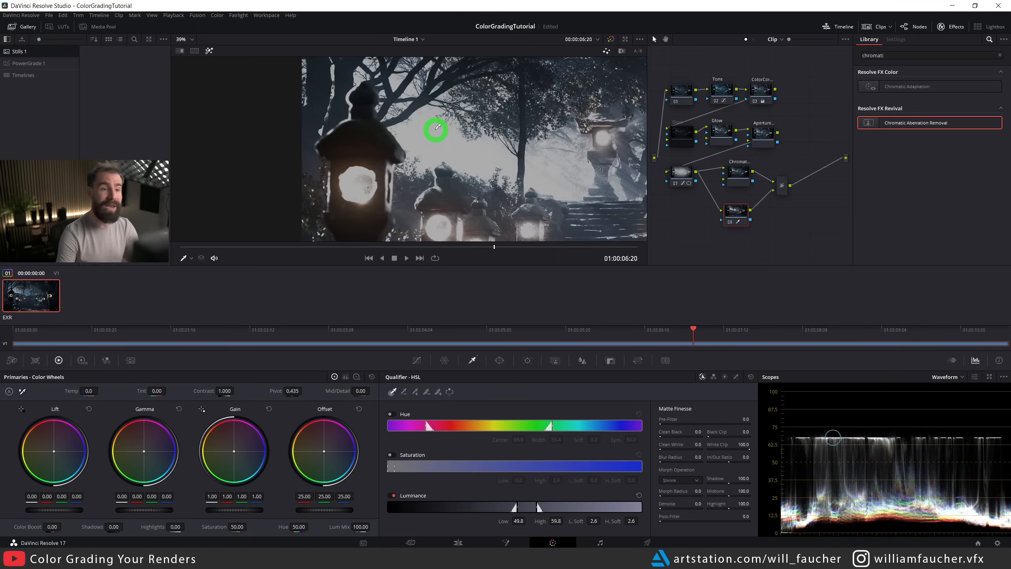
pyautogui.scroll(5, 436, 127)
pyautogui.moveTo(741, 177)
pyautogui.mouseDown()
pyautogui.moveTo(743, 187)
pyautogui.moveTo(735, 174)
pyautogui.mouseUp()
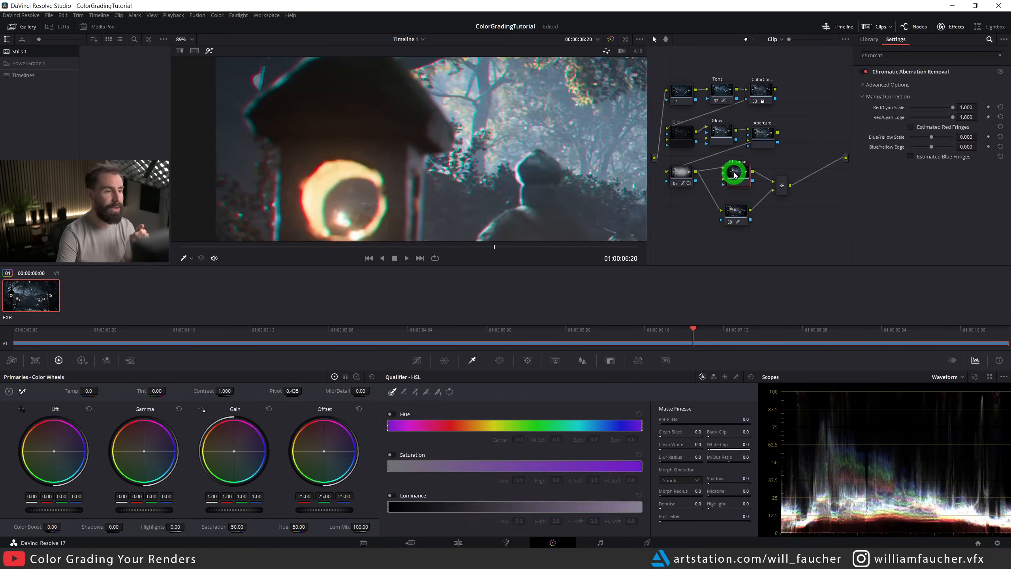
pyautogui.click(209, 51)
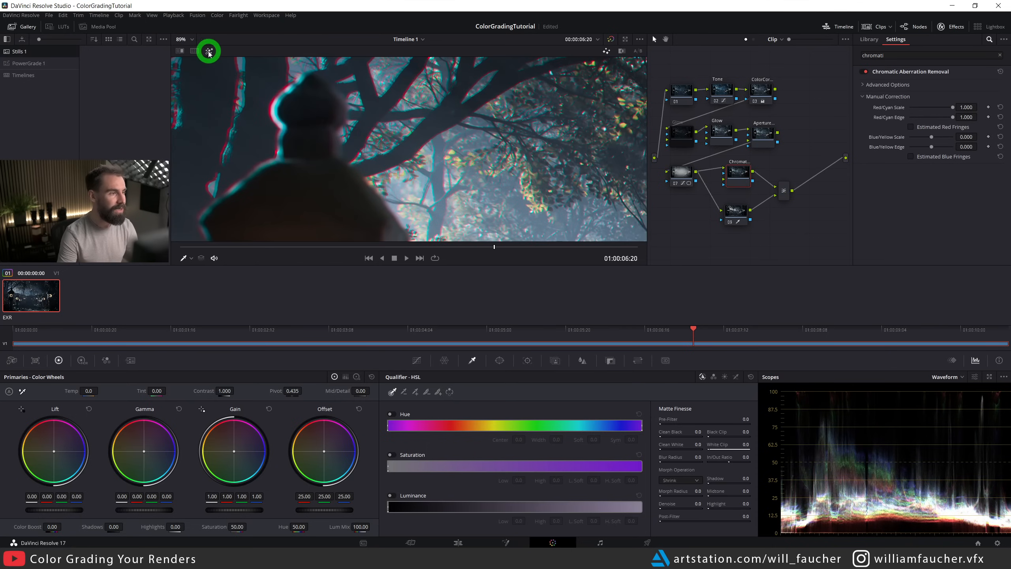
pyautogui.scroll(-5, 358, 115)
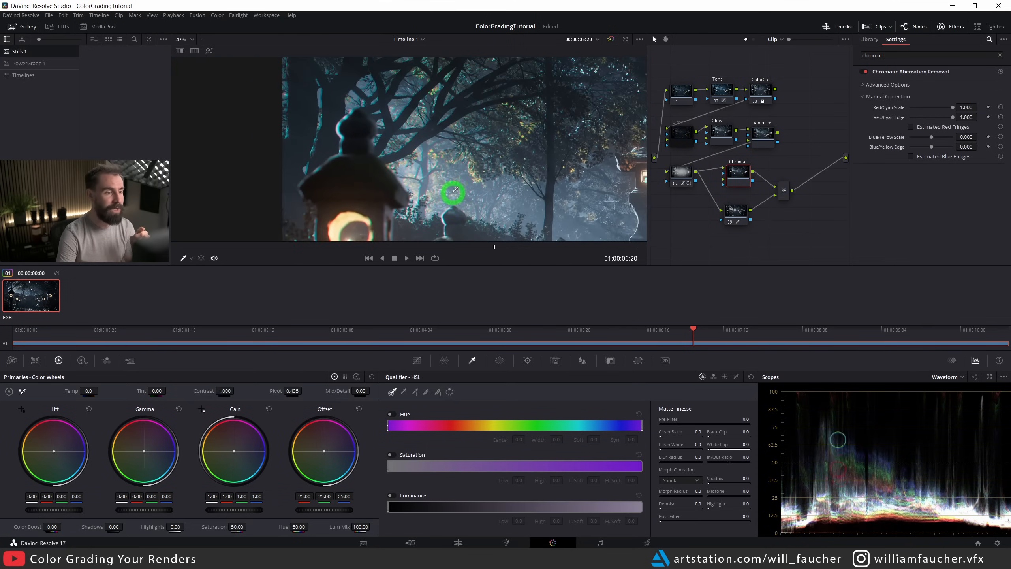
pyautogui.scroll(-3, 456, 192)
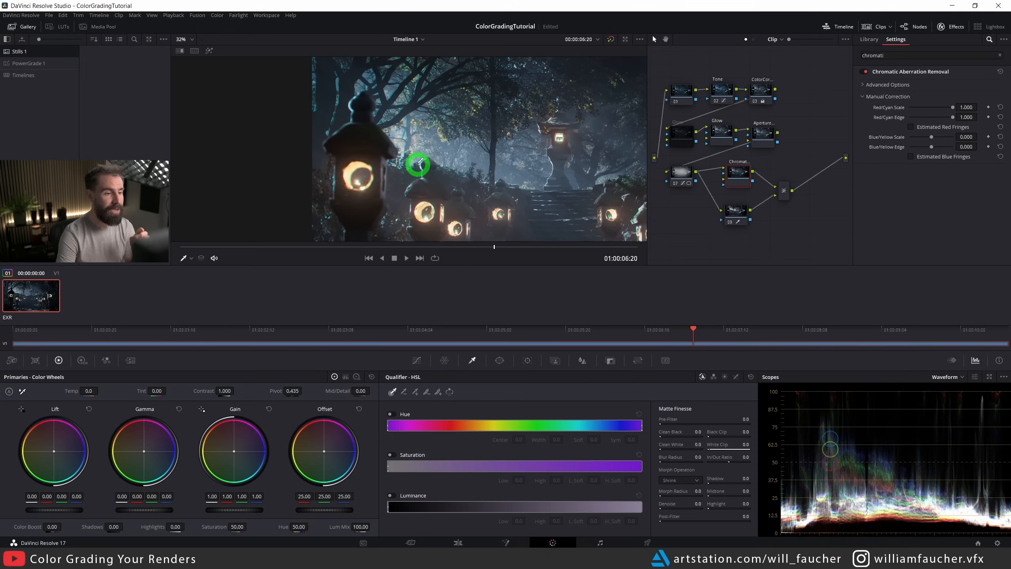
pyautogui.scroll(8, 422, 162)
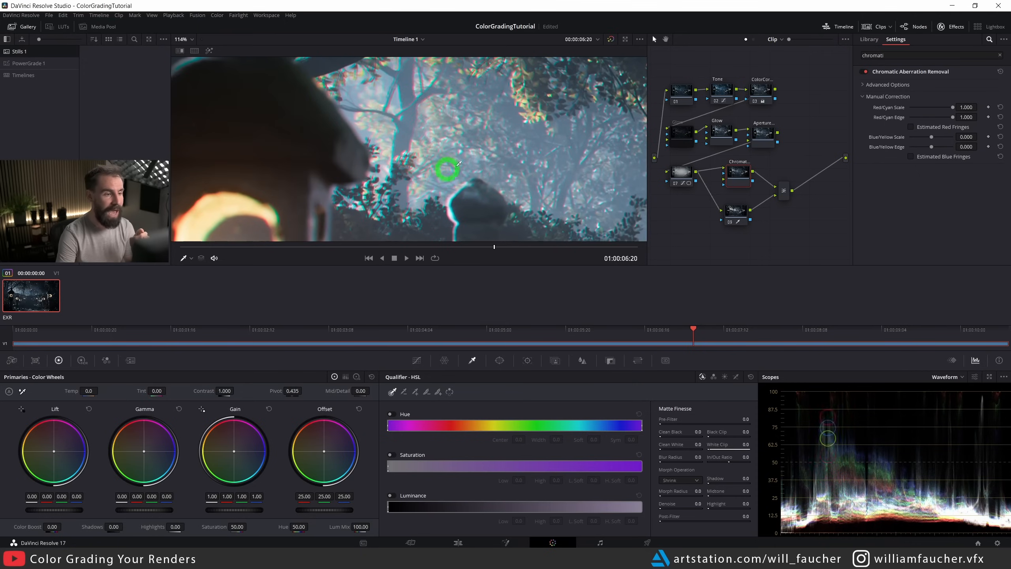
pyautogui.scroll(-4, 426, 110)
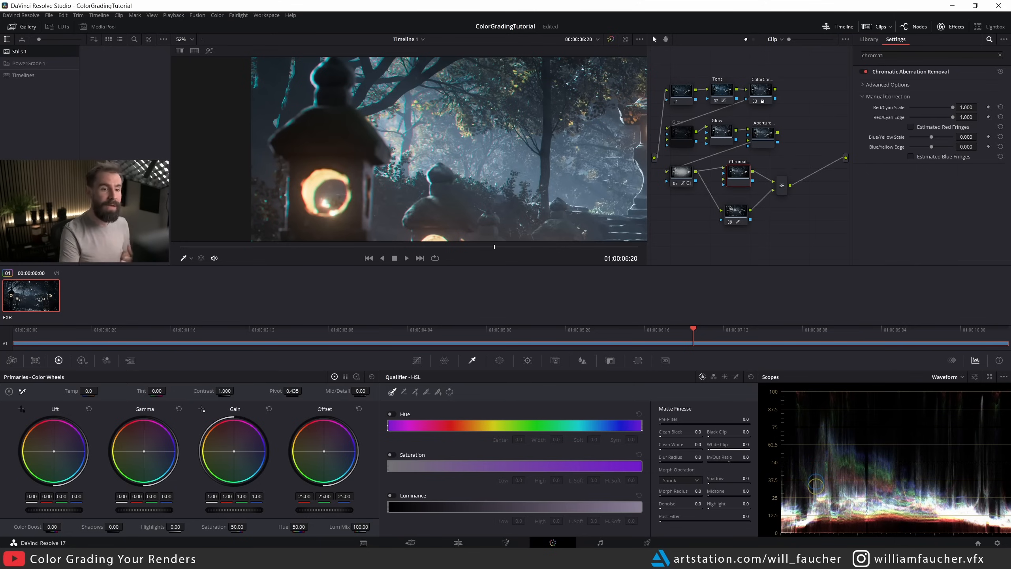
pyautogui.click(847, 178)
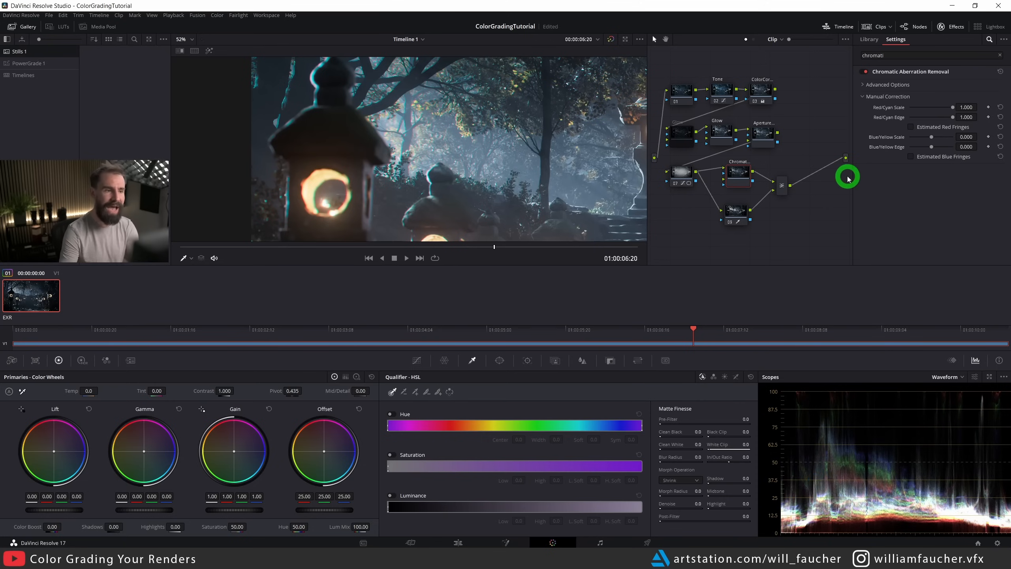
pyautogui.click(783, 185)
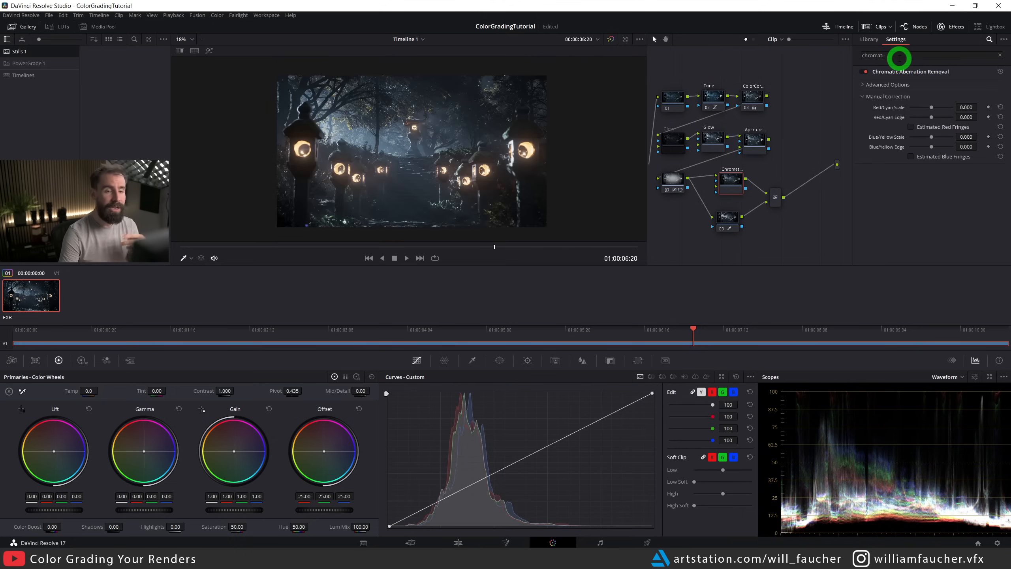
# Search the effects library for "film" and insert a Film Grain node between the Layer Mixer and the output.
pyautogui.click(896, 57)
pyautogui.hotkey('ctrl', 'a')
pyautogui.write('film')
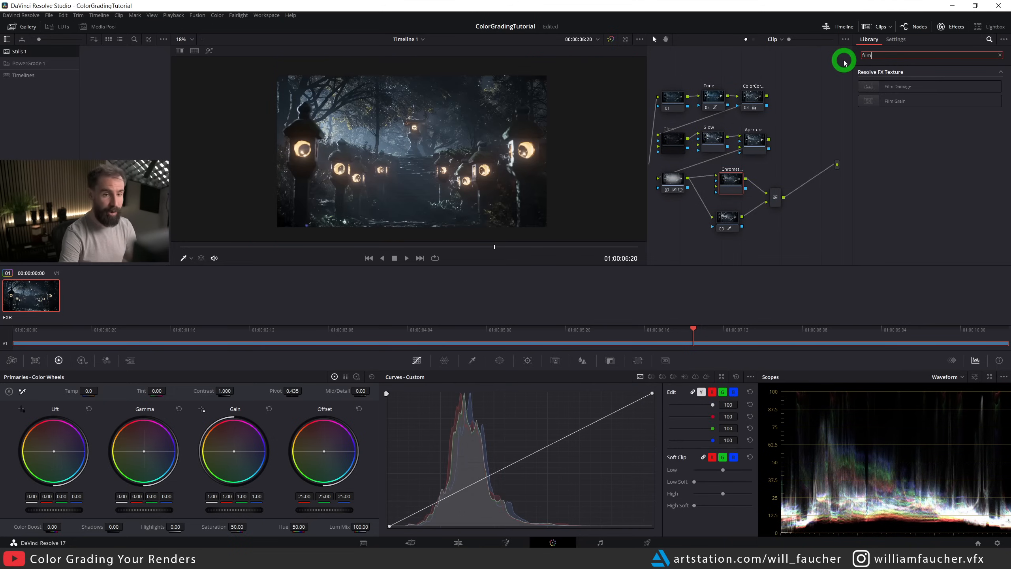
pyautogui.moveTo(903, 100); pyautogui.dragTo(815, 205)
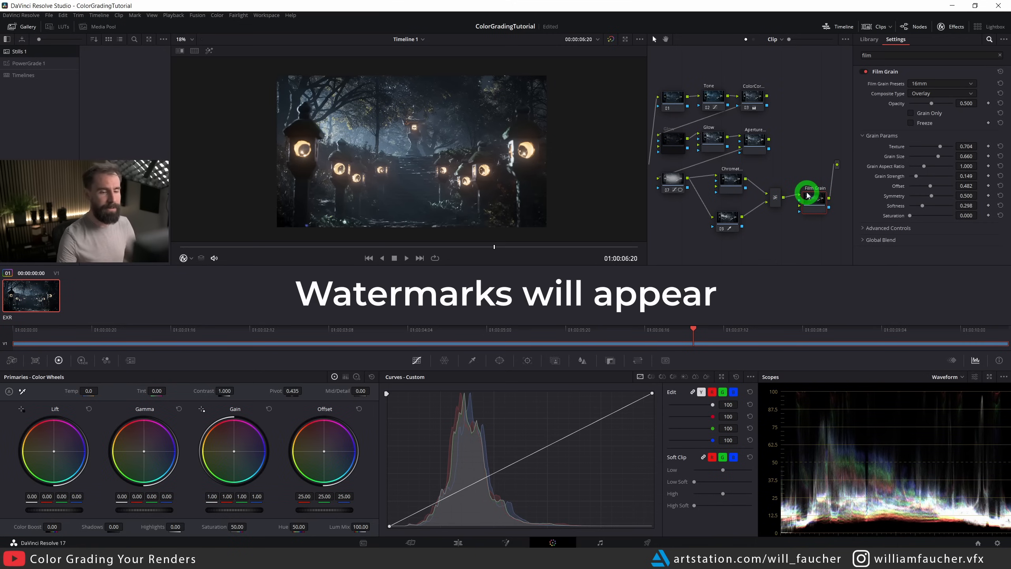
# Apply the 35mm 400T preset to the Film Grain node and raise its opacity to 0.752.
pyautogui.scroll(5, 372, 146)
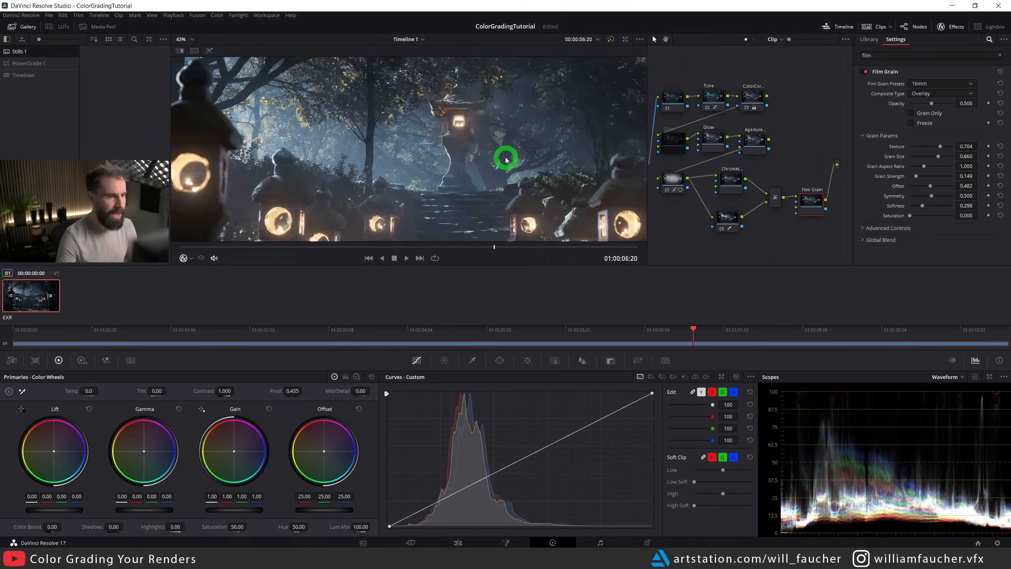
pyautogui.scroll(2, 506, 163)
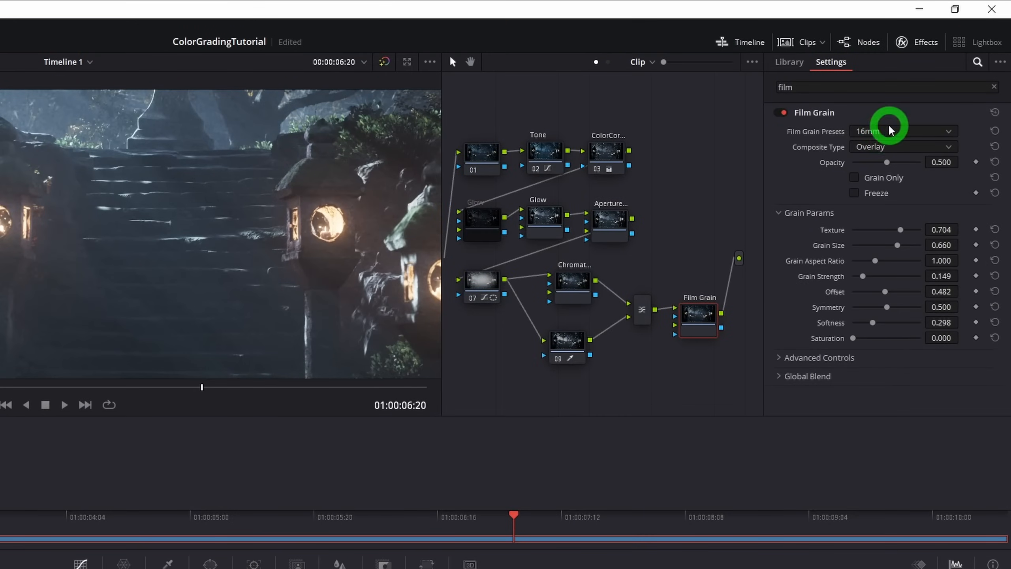
pyautogui.click(890, 130)
pyautogui.click(888, 131)
pyautogui.click(886, 132)
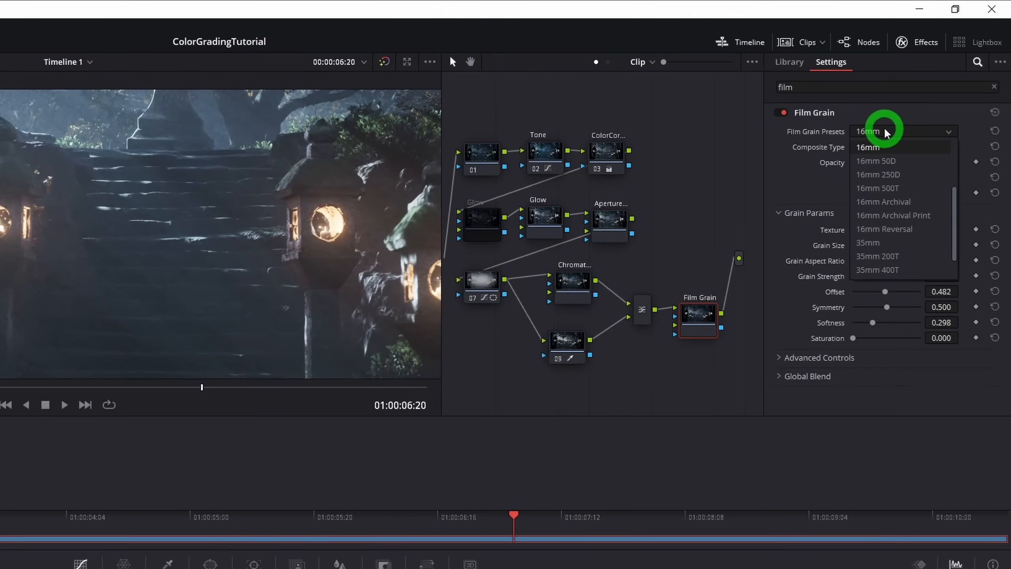
pyautogui.scroll(-3, 892, 219)
pyautogui.click(905, 243)
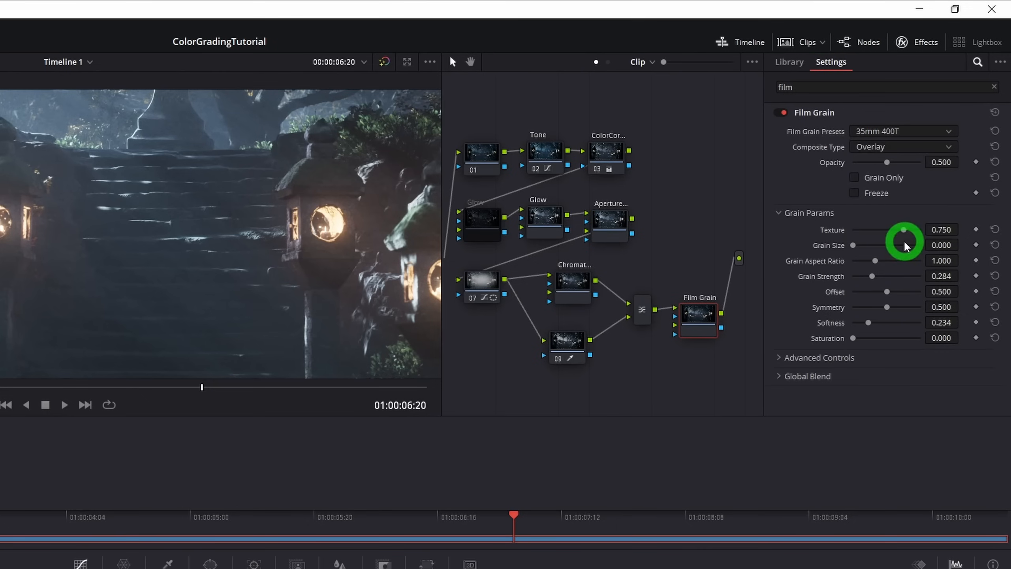
pyautogui.scroll(-2, 72, 180)
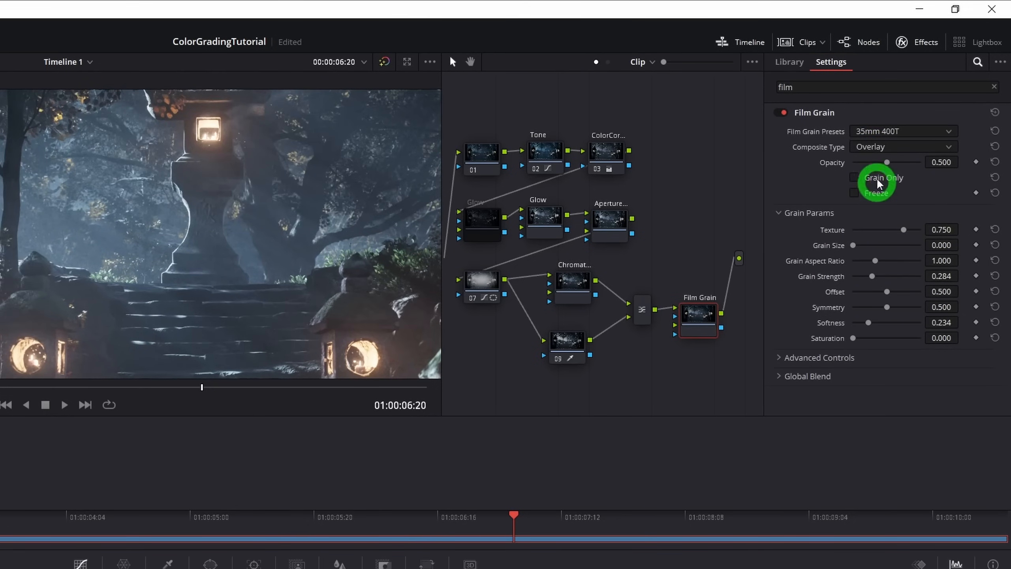
pyautogui.moveTo(884, 161); pyautogui.dragTo(909, 161)
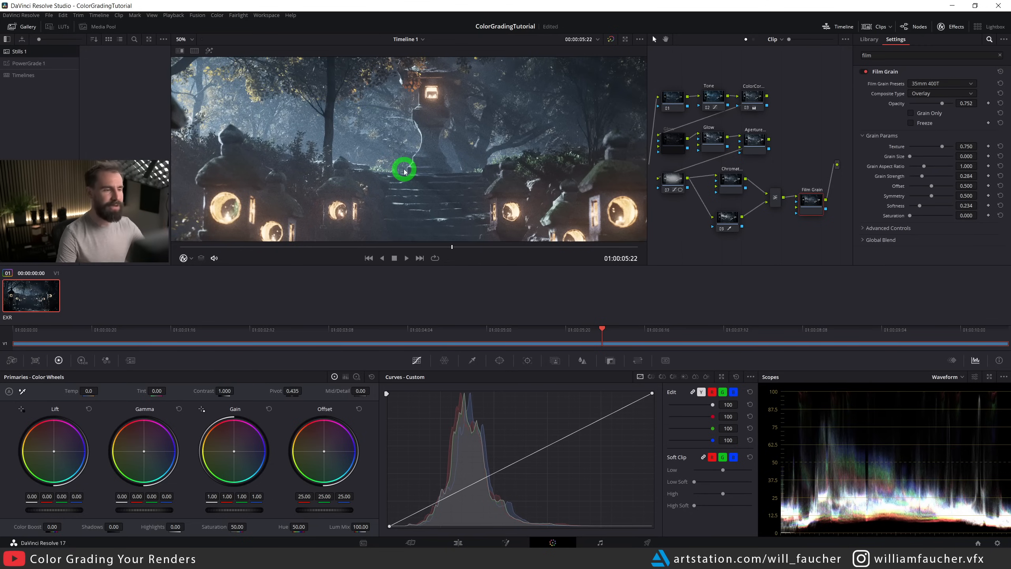
pyautogui.scroll(-3, 402, 168)
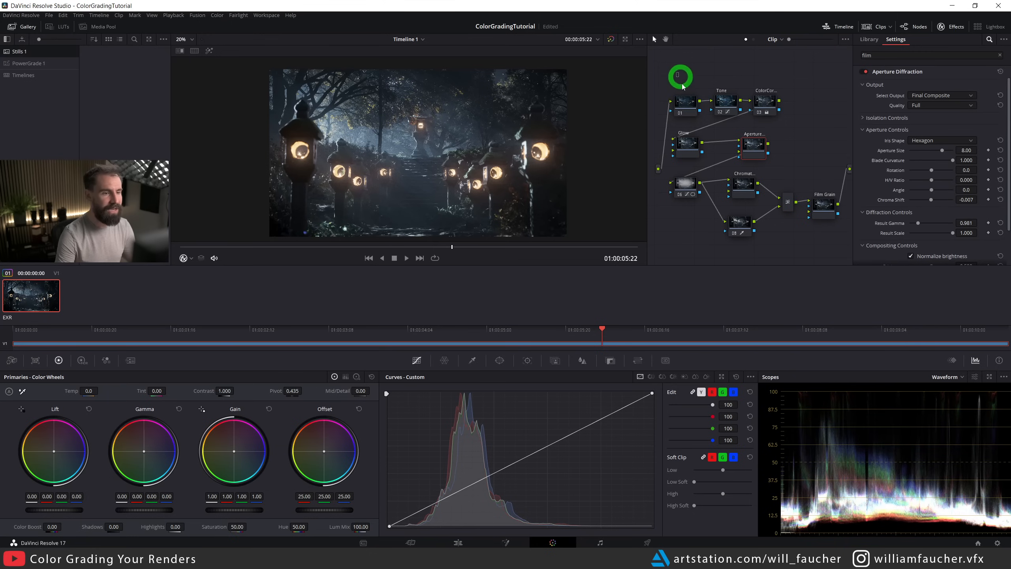
# Select all the grading nodes and toggle them off and on to compare the image before and after grading.
pyautogui.moveTo(682, 87); pyautogui.dragTo(831, 250)
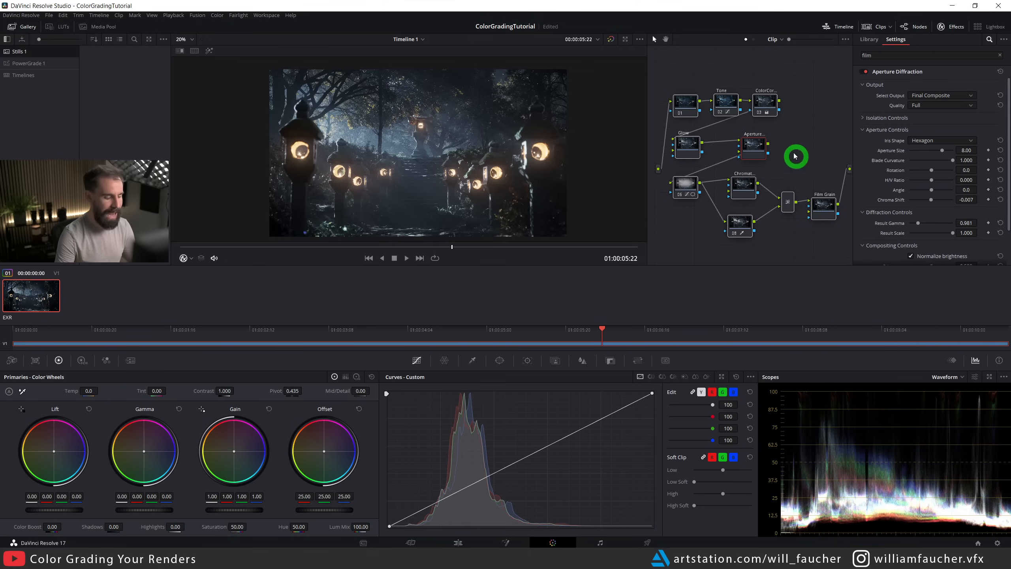
pyautogui.hotkey('ctrl', 'd')
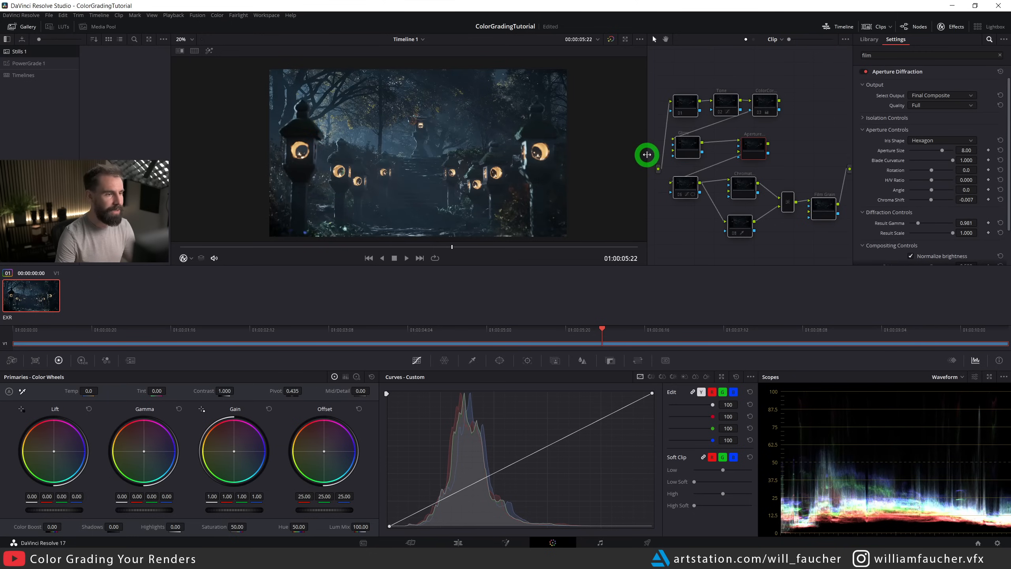
pyautogui.hotkey('ctrl', 'd')
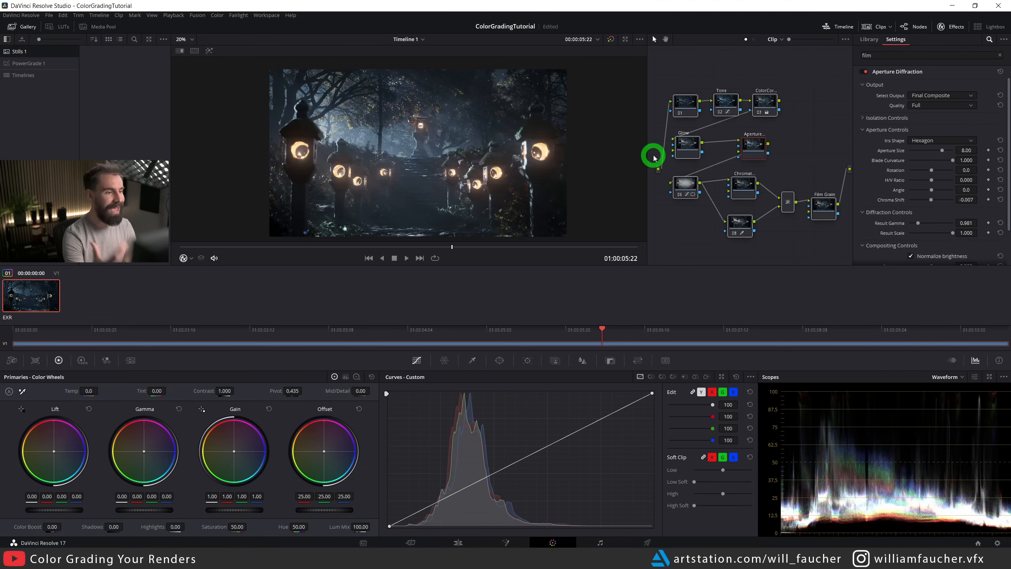
pyautogui.hotkey('ctrl', 'd')
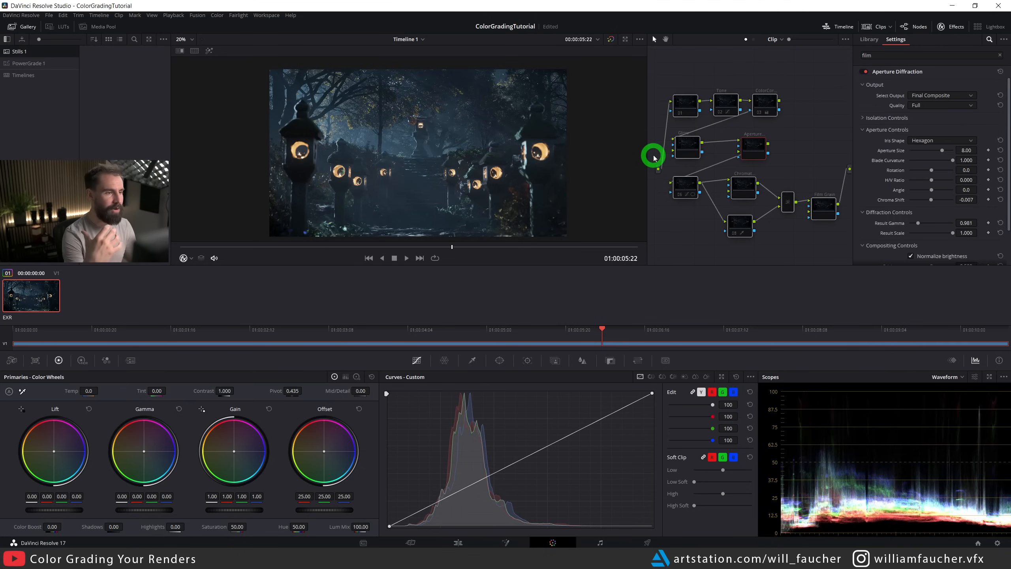
pyautogui.hotkey('ctrl', 'd')
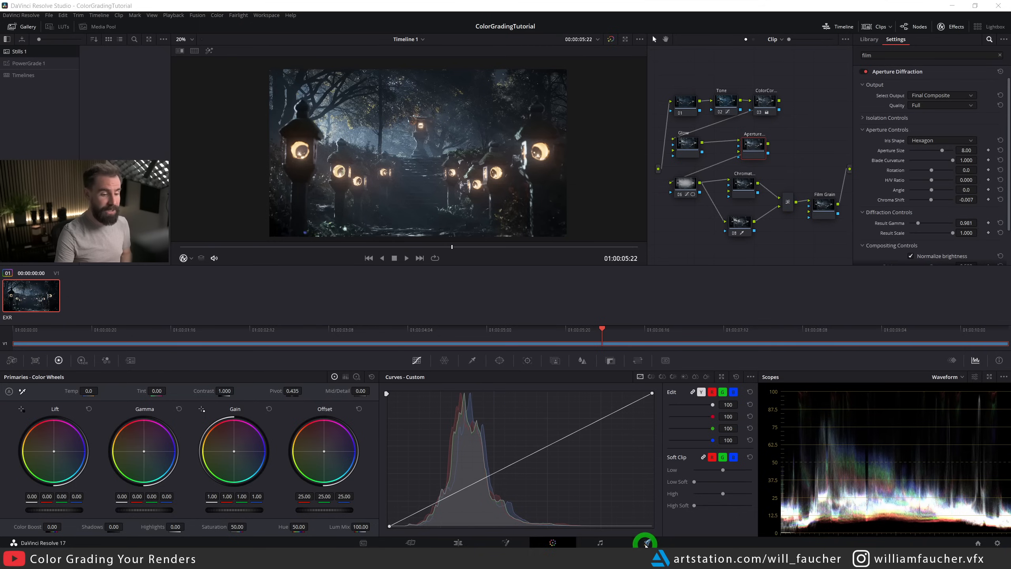
# Name the delivery file forest_grade_v001 and add the export as a job to the render queue.
pyautogui.click(646, 543)
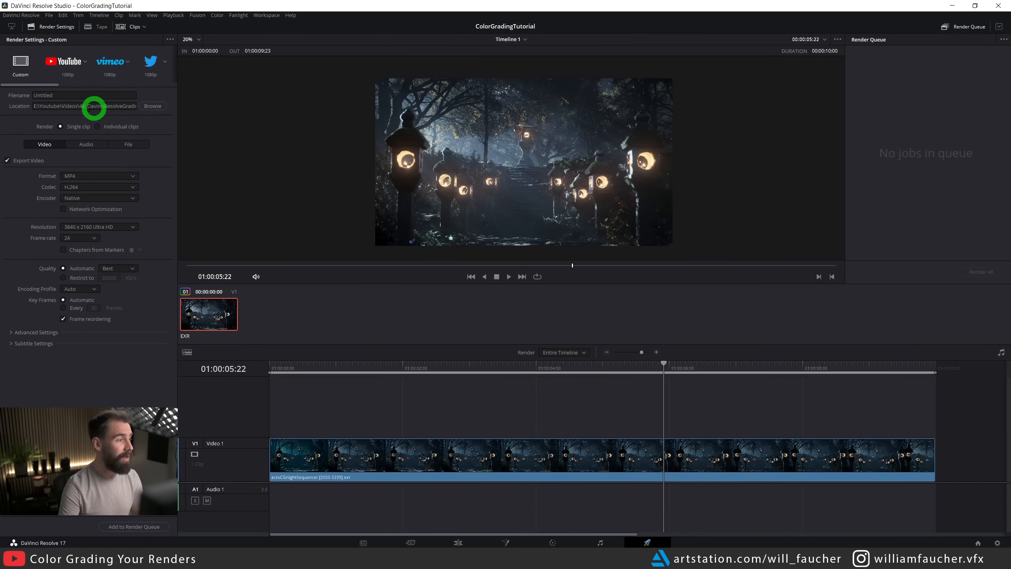
pyautogui.doubleClick(94, 95)
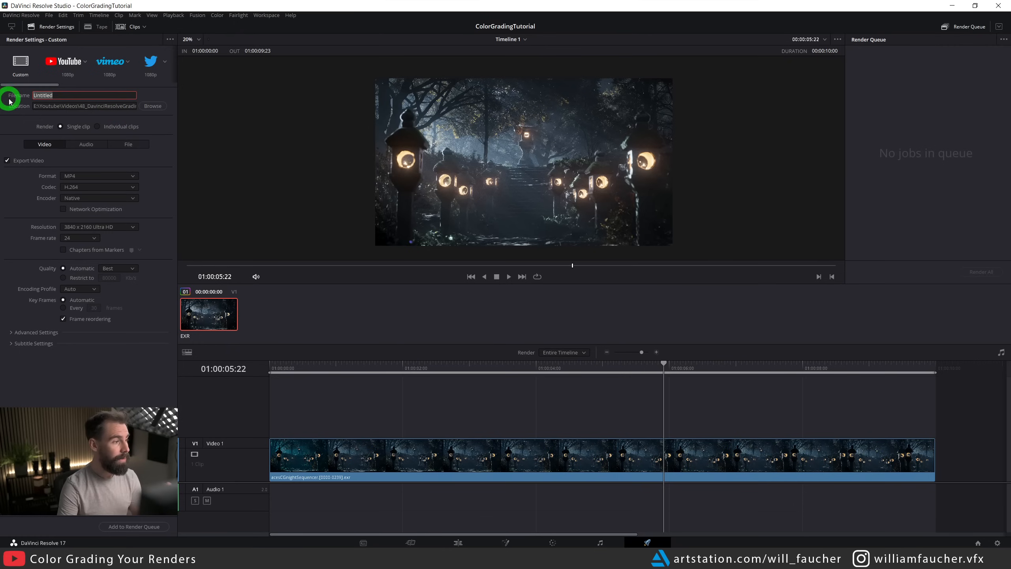
pyautogui.write('forest_grade_v001')
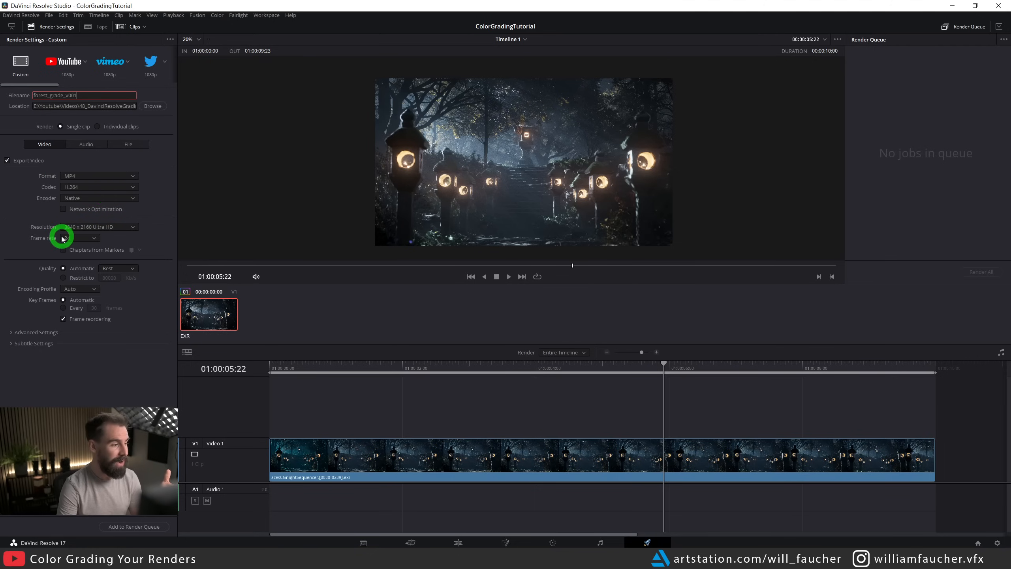
pyautogui.click(133, 391)
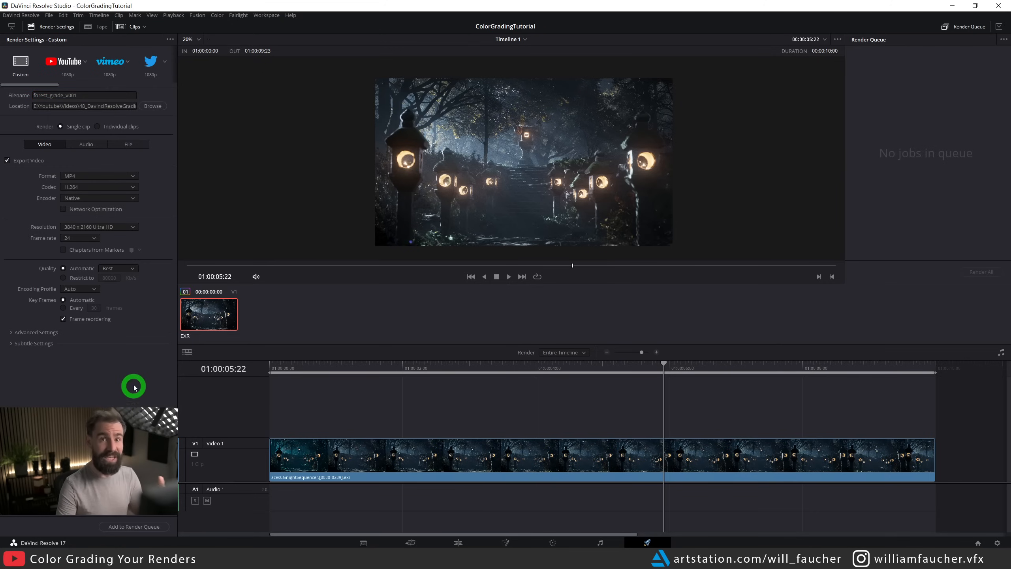
pyautogui.click(136, 526)
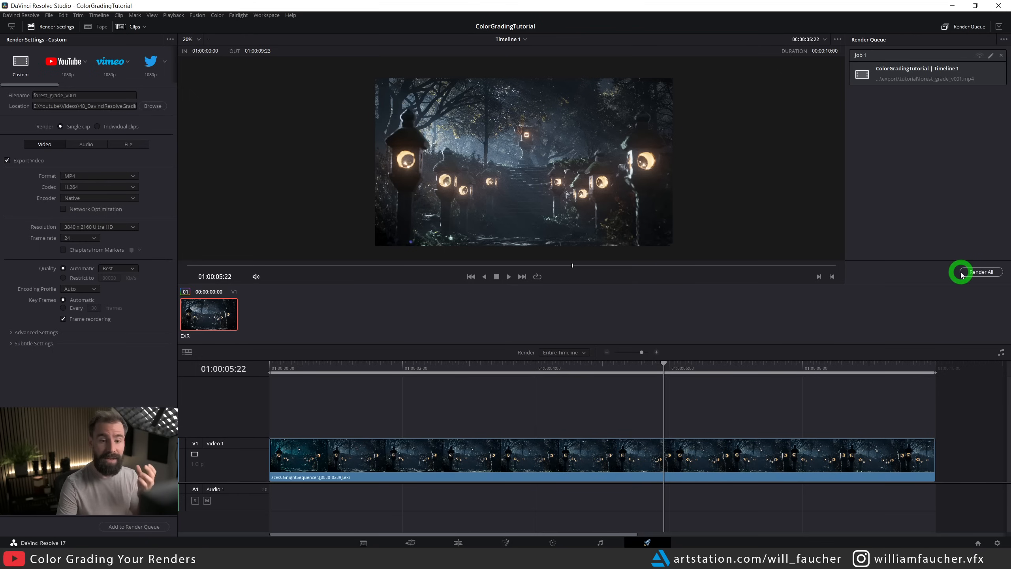